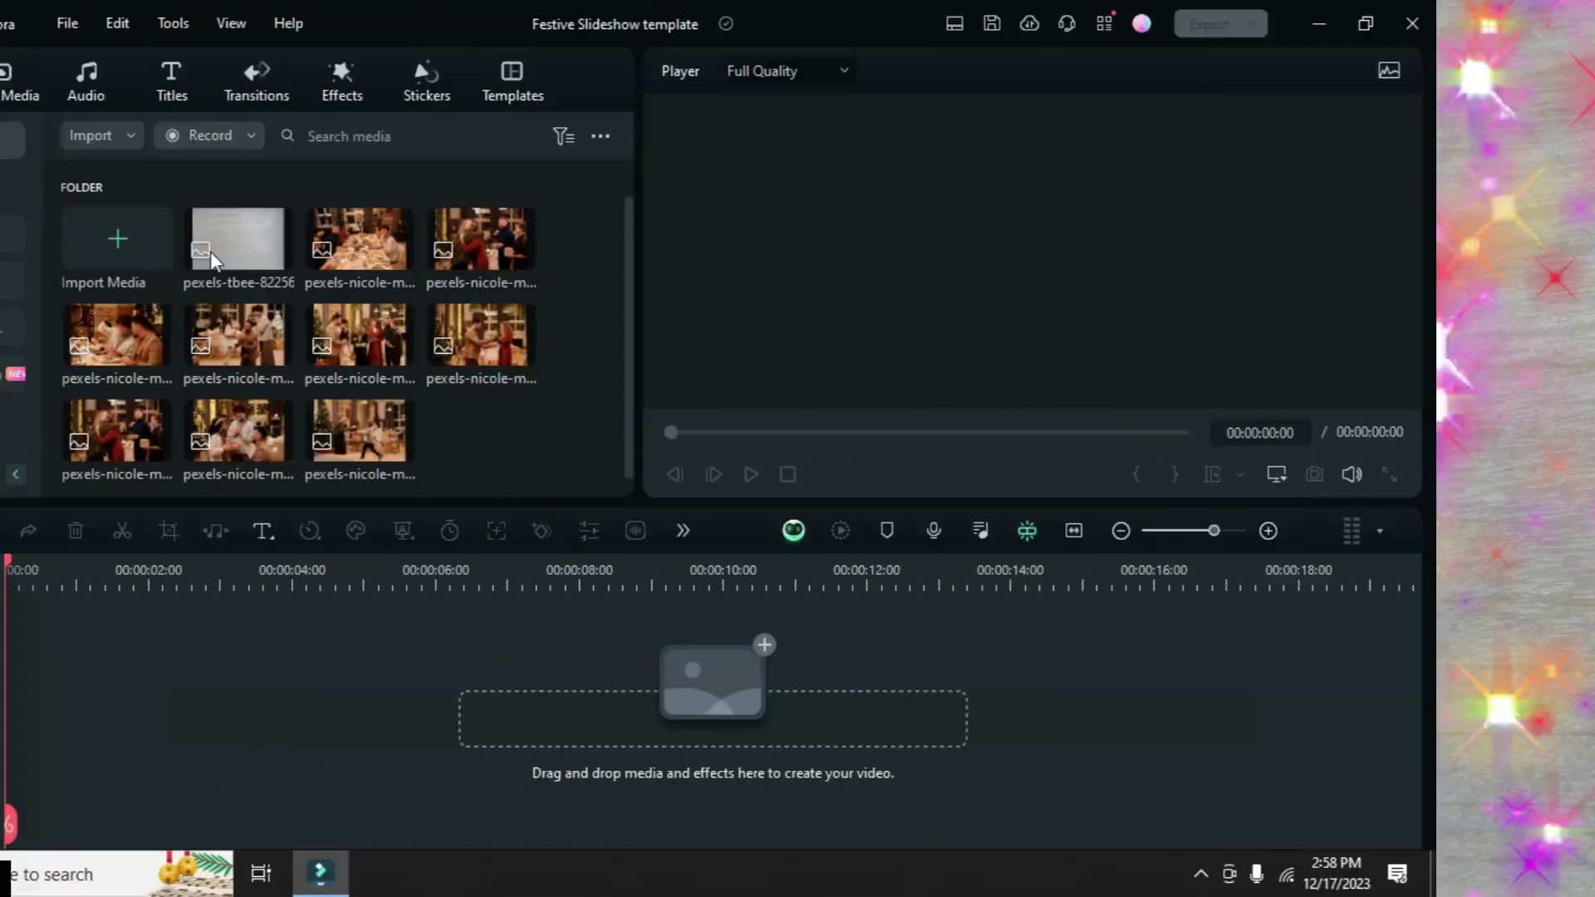
Place the wood texture on the timeline, crop it to fit, and extend it to 14:05
drag(217, 236, 98, 681)
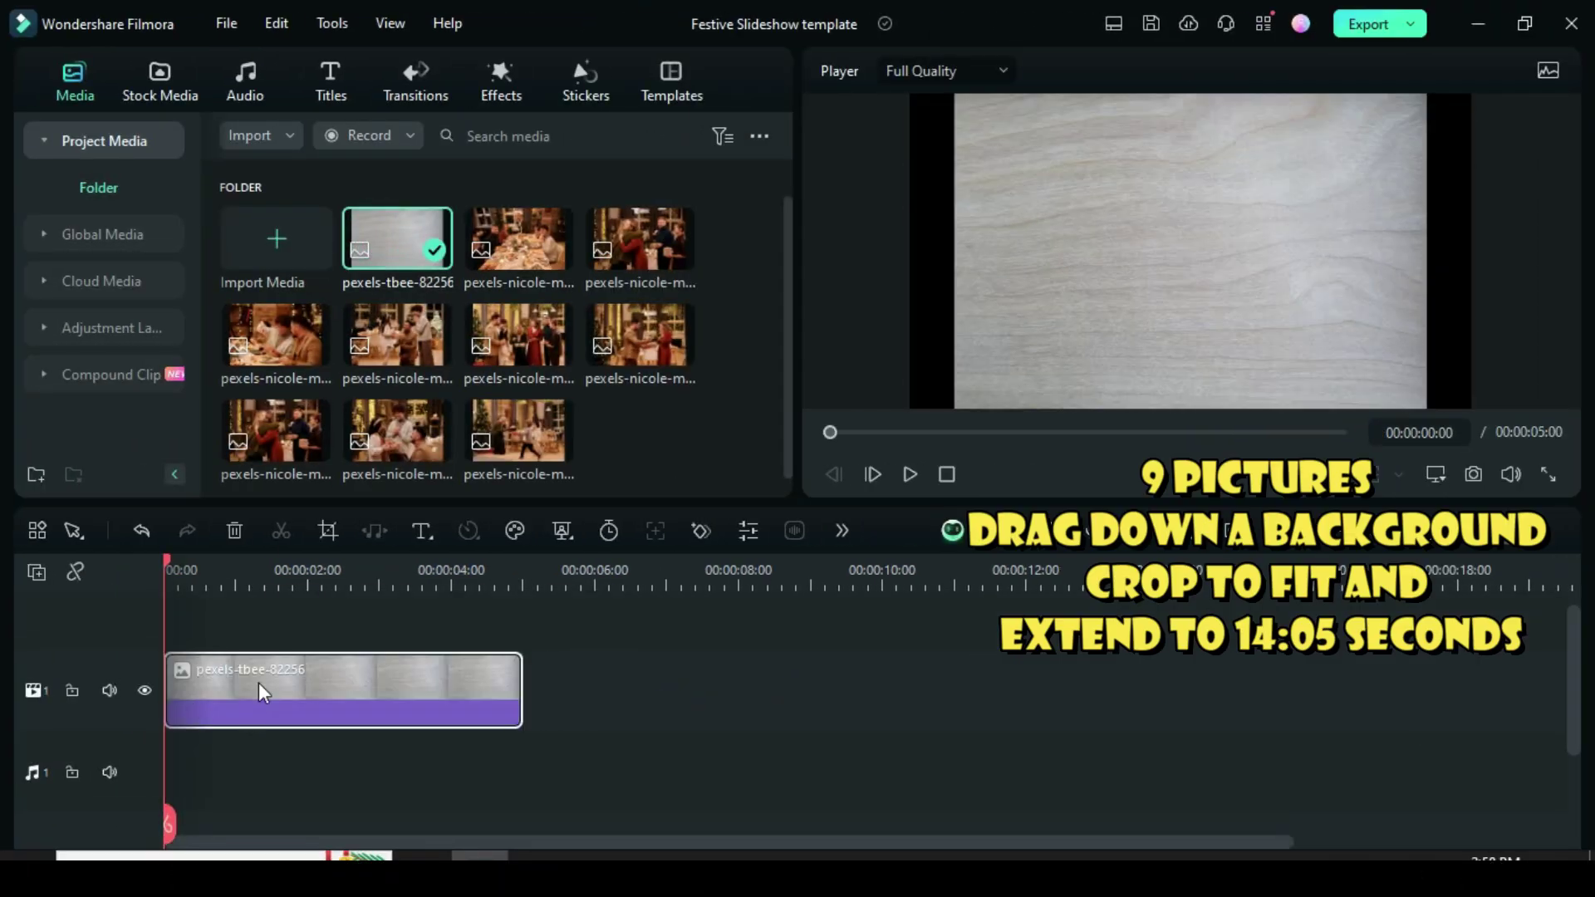
right_click(402, 680)
click(477, 613)
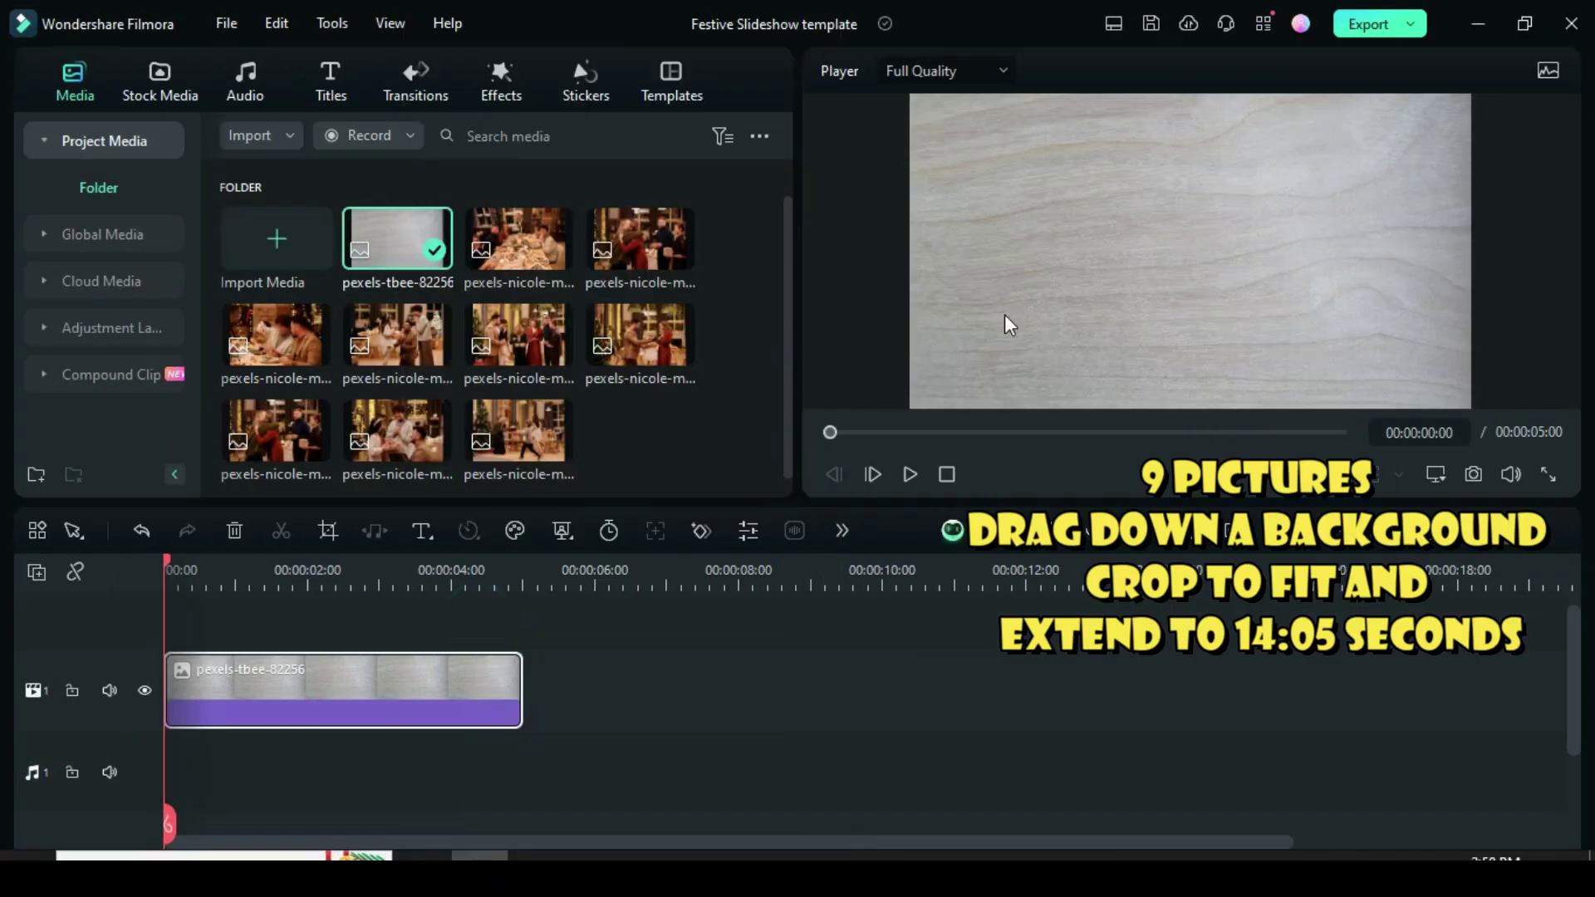
drag(527, 685, 1176, 679)
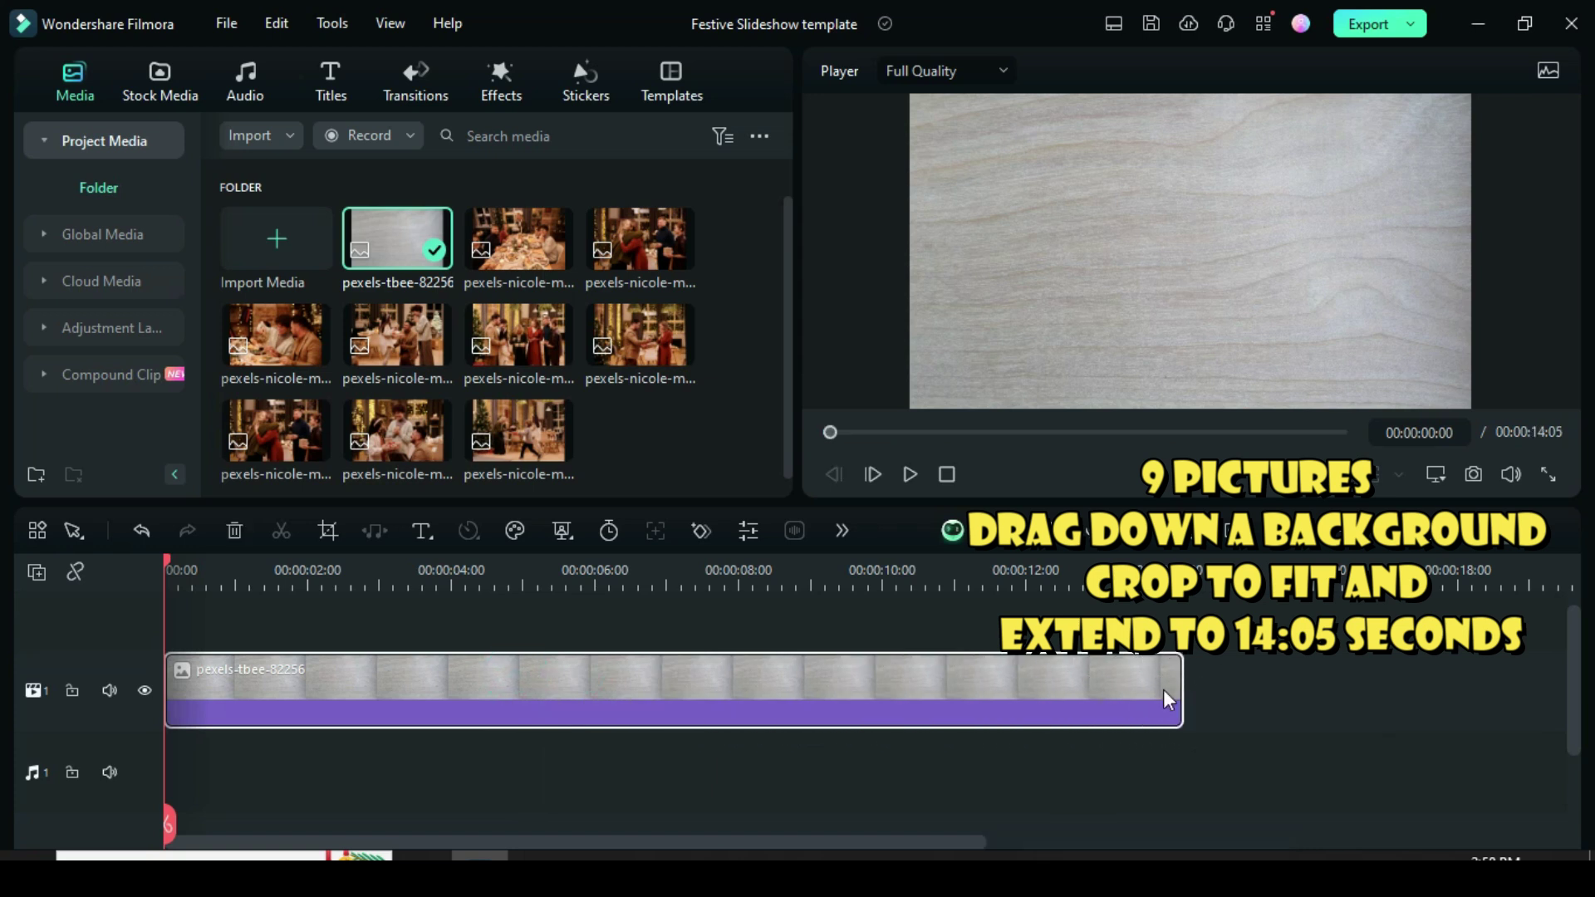
Add the White stock background on track 2, extended to 14:05
click(158, 87)
drag(496, 242, 178, 657)
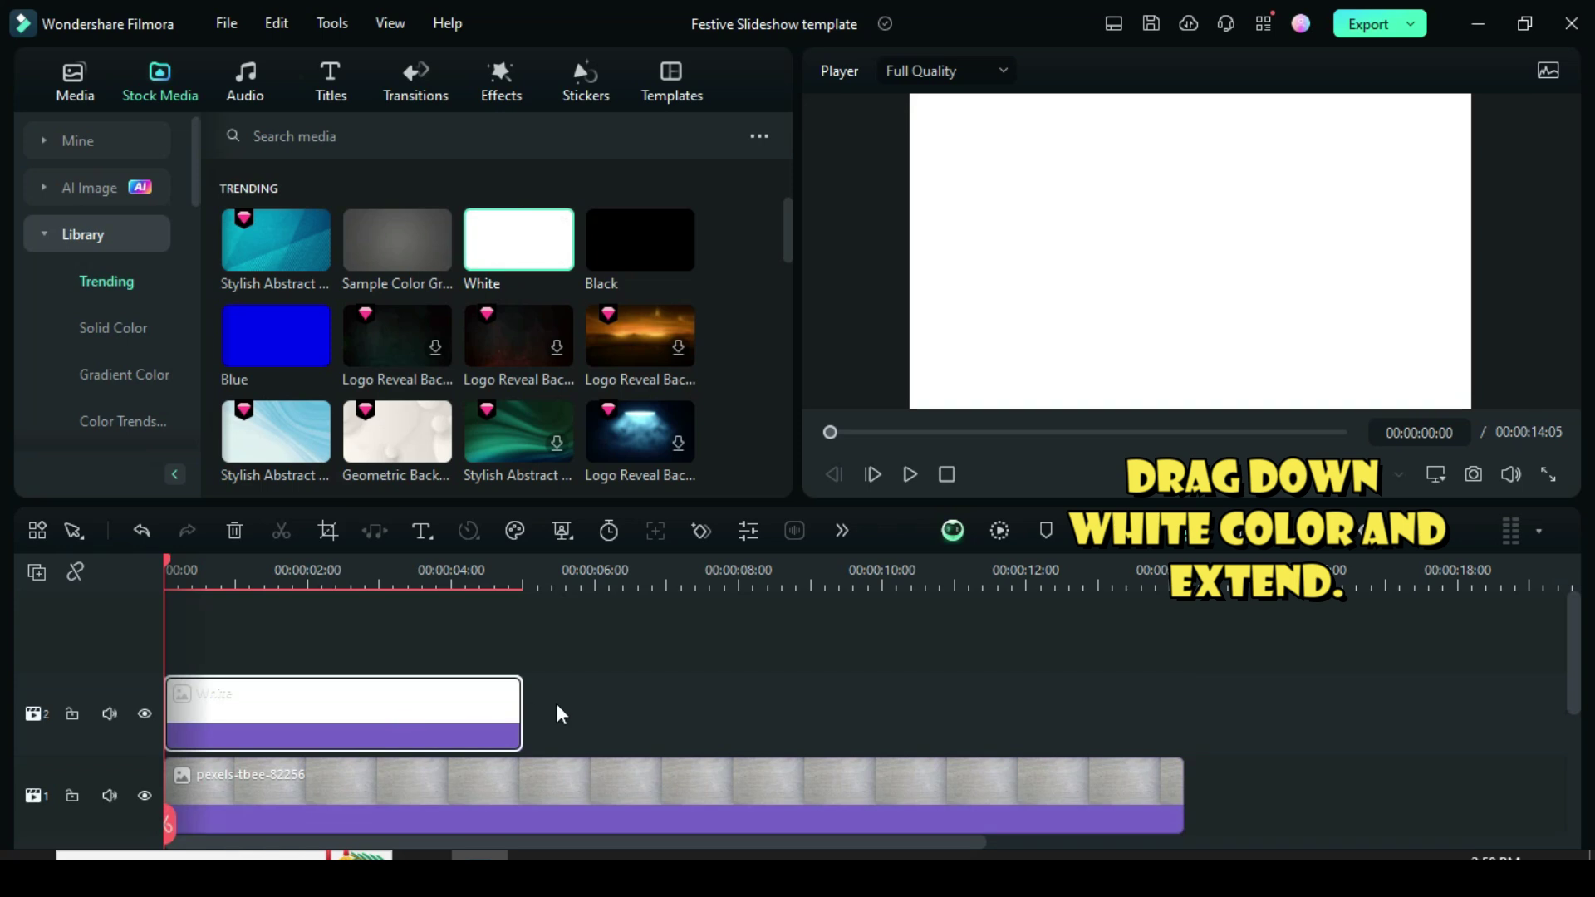
drag(523, 710, 1176, 742)
double_click(466, 702)
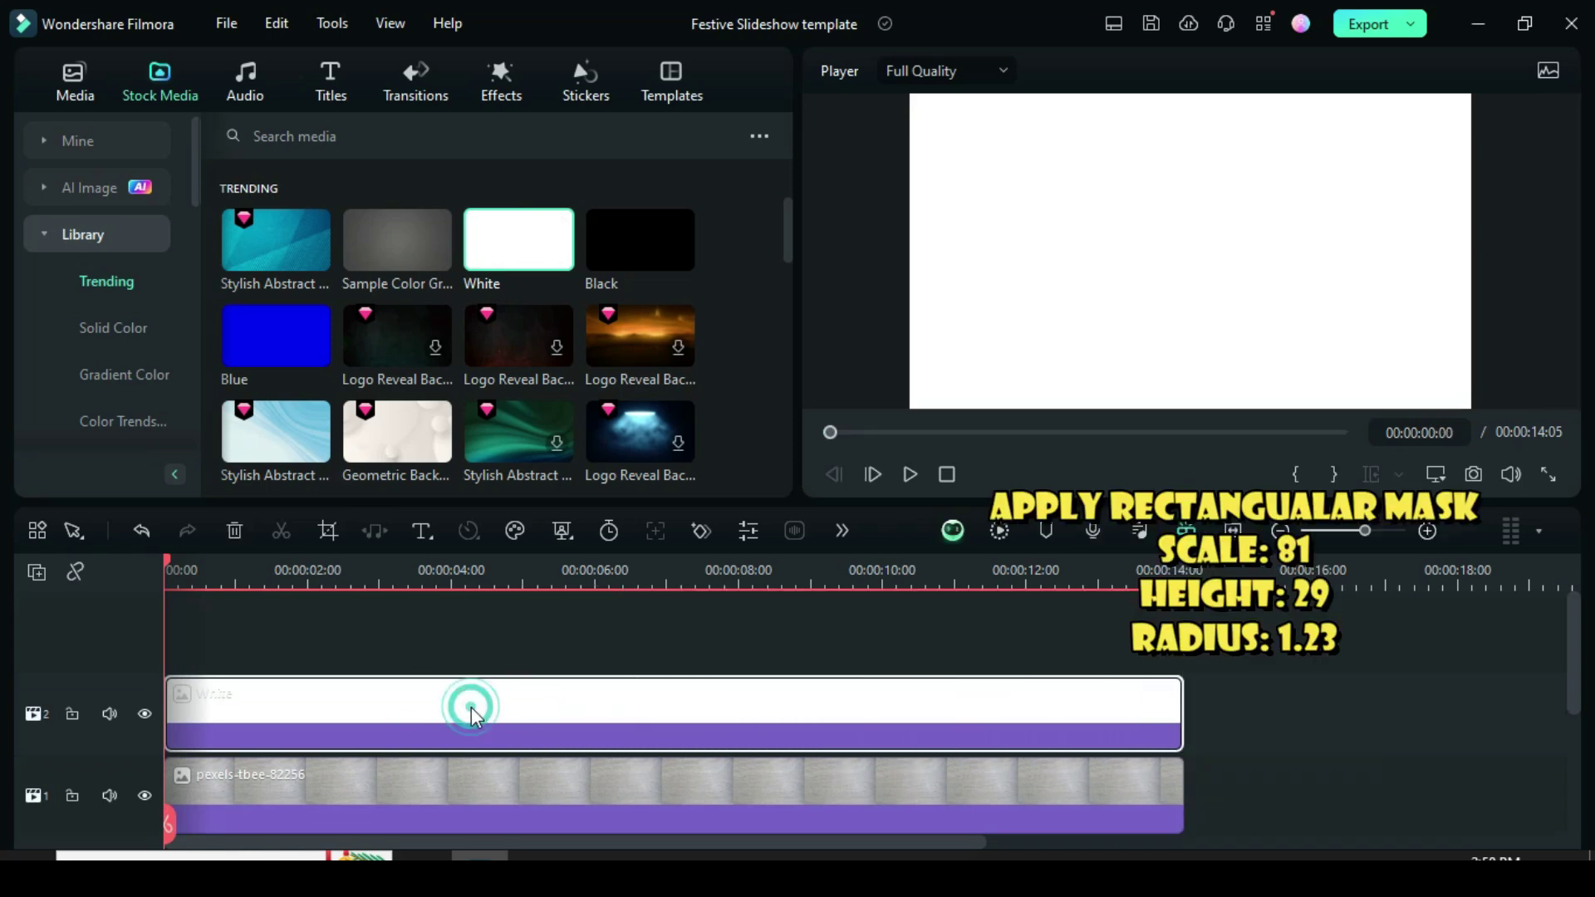
Give the White clip a Rectangle mask with scale 81, height 29 and radius 1.23
click(134, 120)
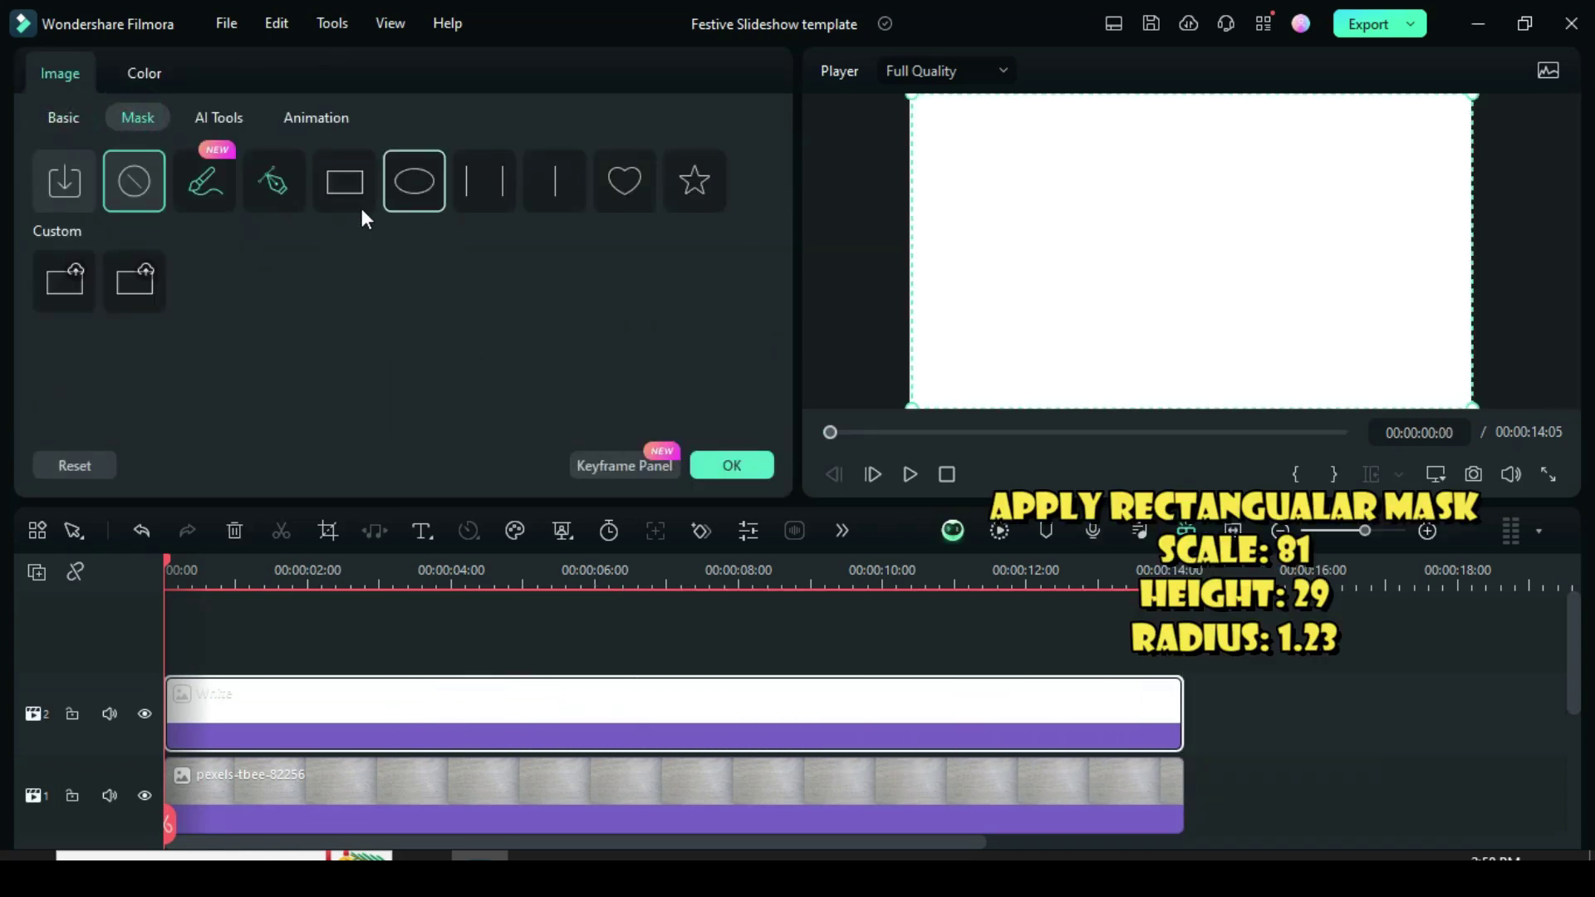
click(344, 179)
drag(789, 165, 782, 369)
click(717, 243)
text(81)
click(603, 276)
click(713, 372)
text(29)
key(Return)
click(714, 348)
text(1)
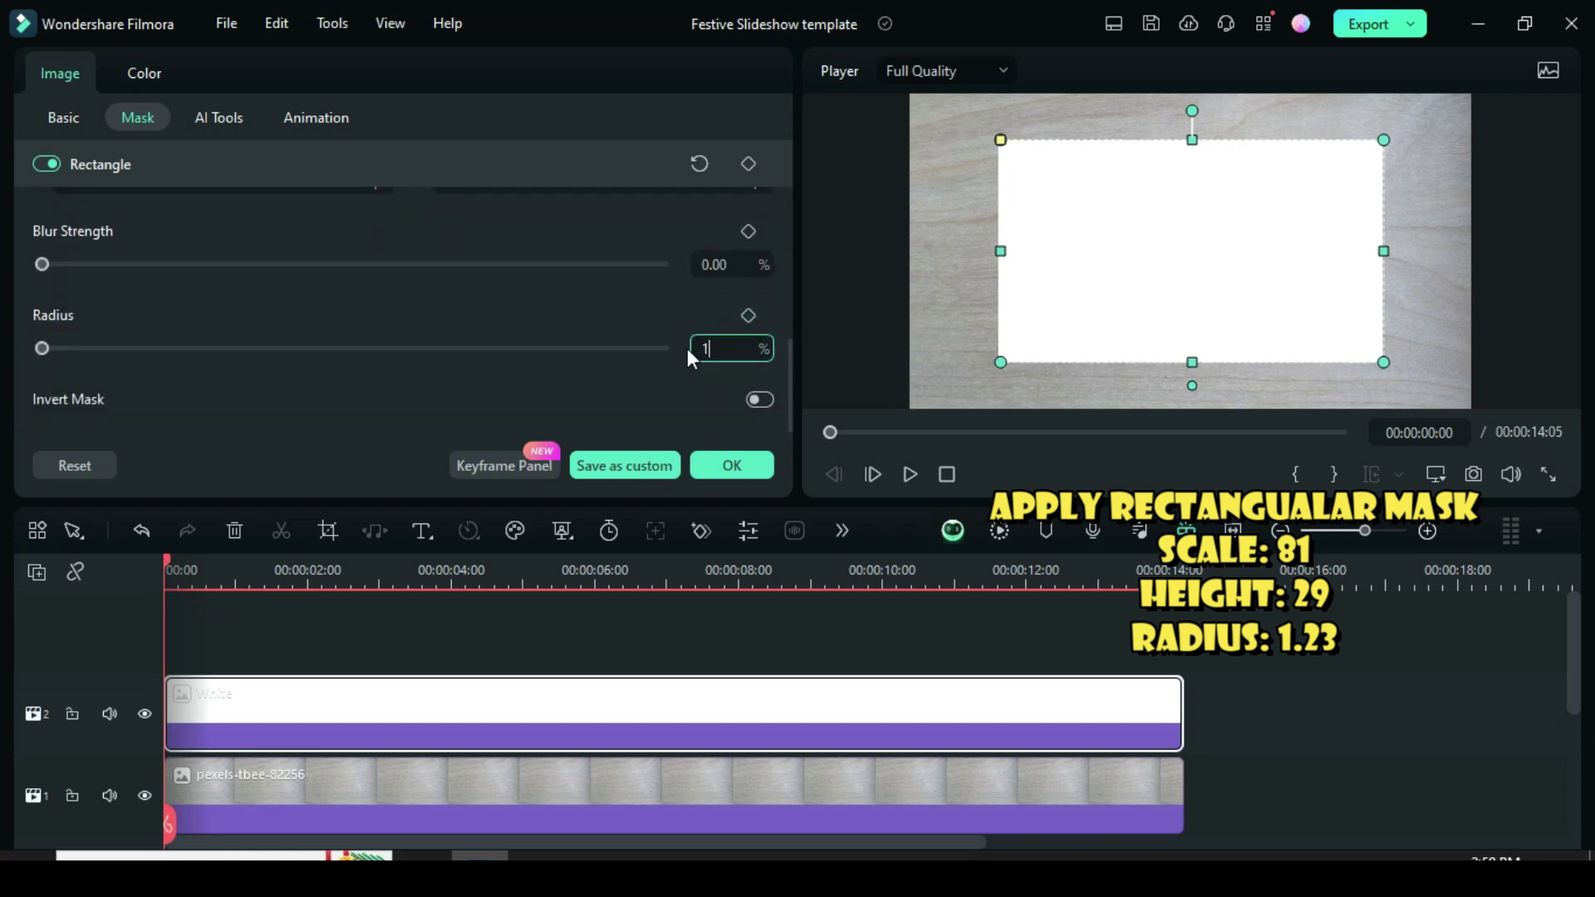
text(.23)
click(649, 326)
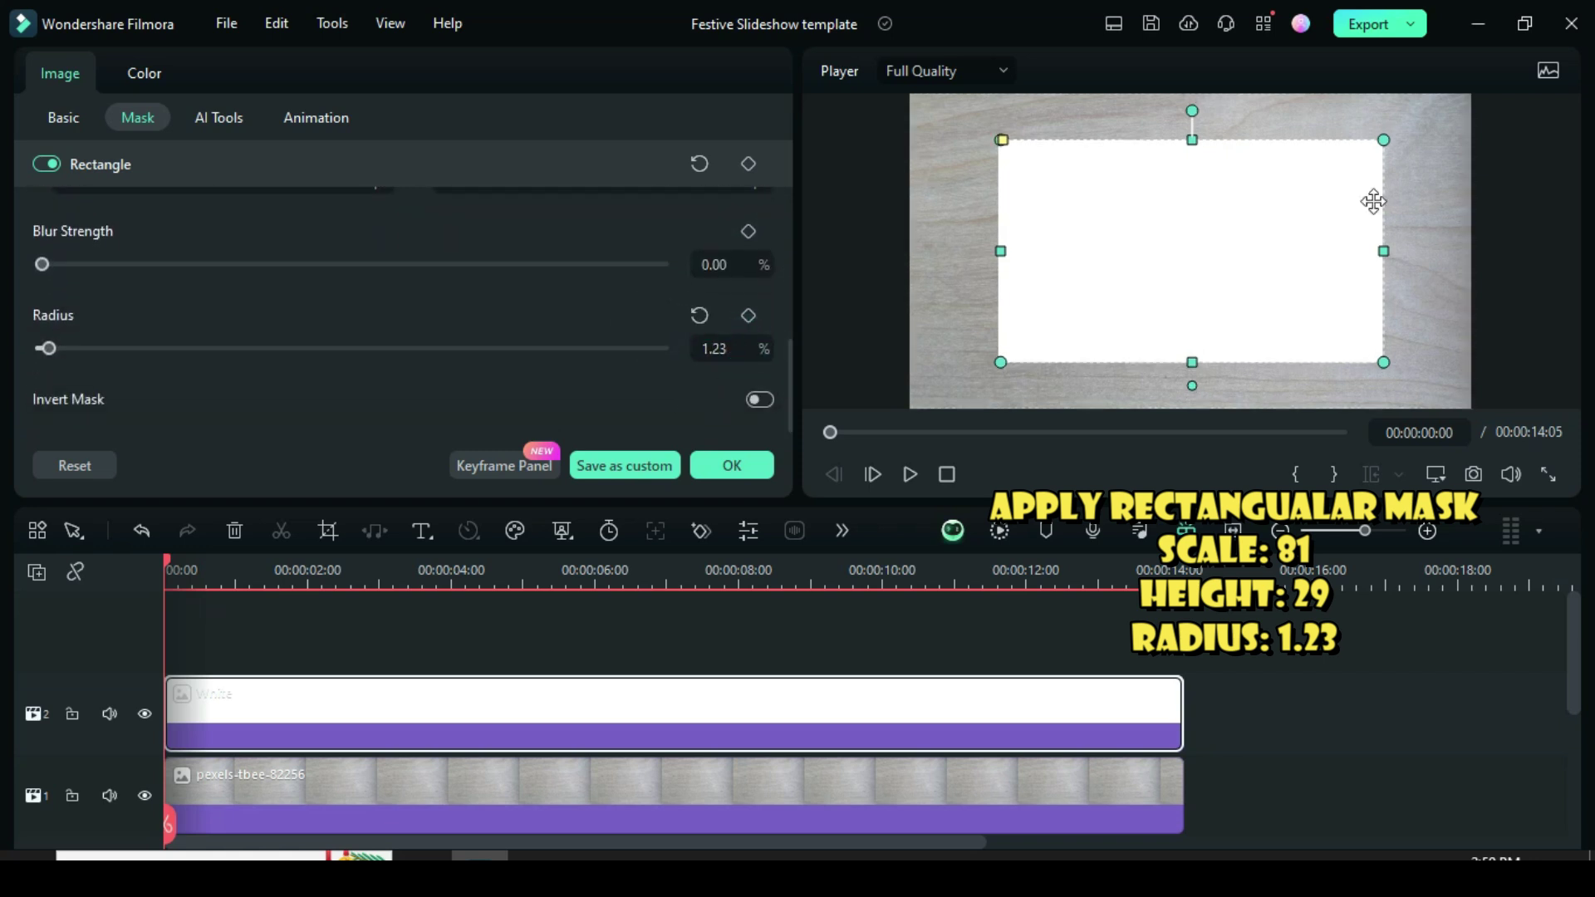
Keyframe the White clip's Position Y from 72 at the start to 0 at frame 10
click(58, 119)
drag(786, 153, 787, 166)
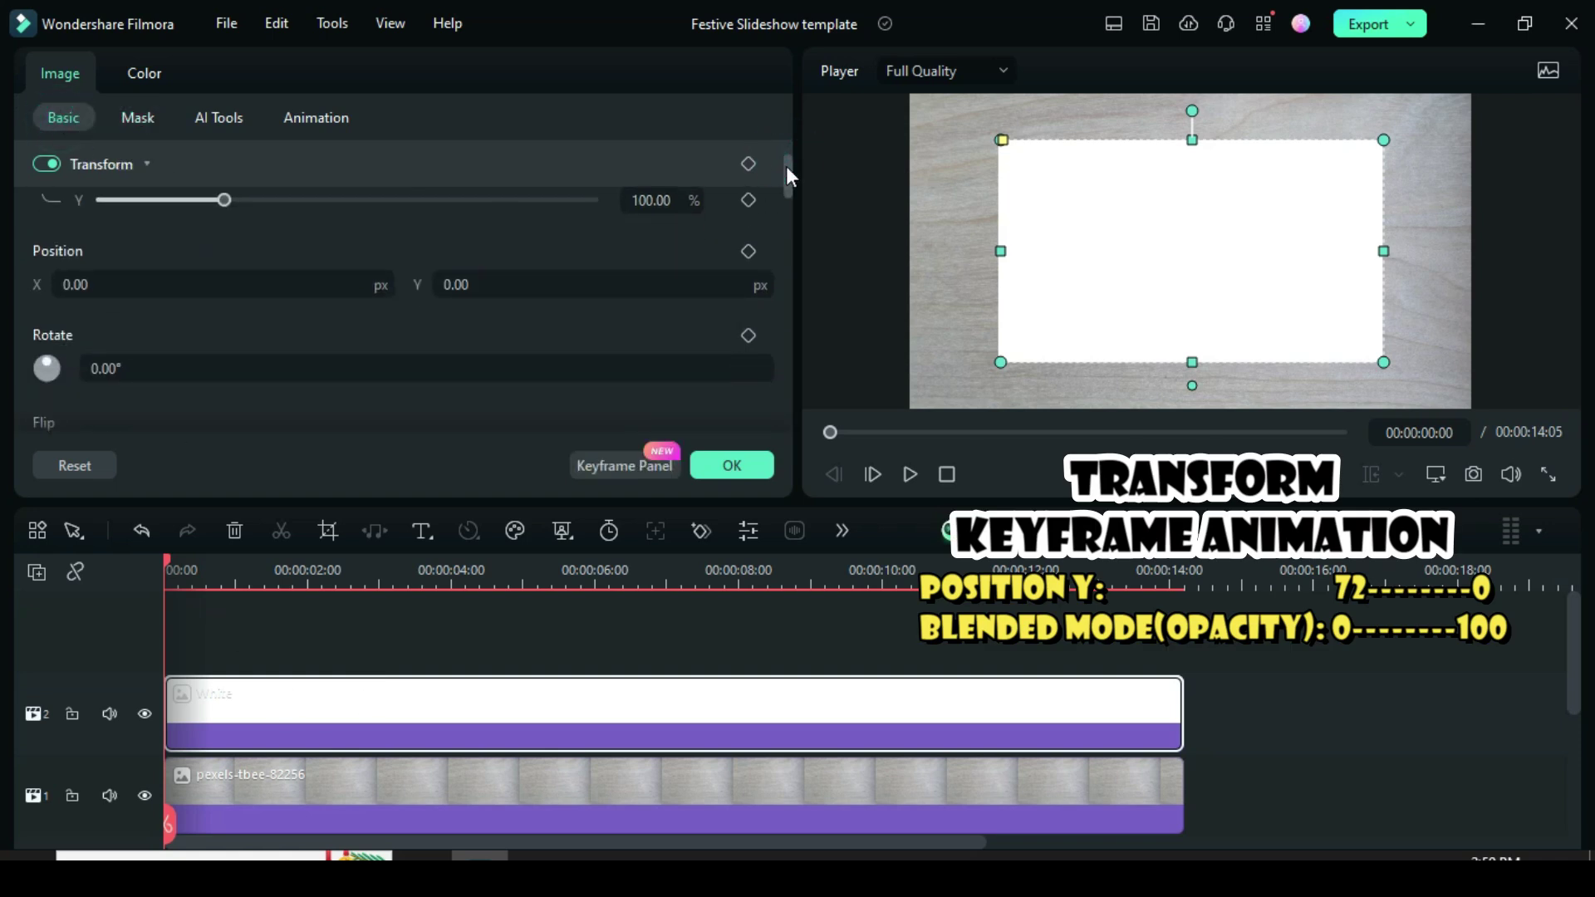
click(750, 251)
click(497, 282)
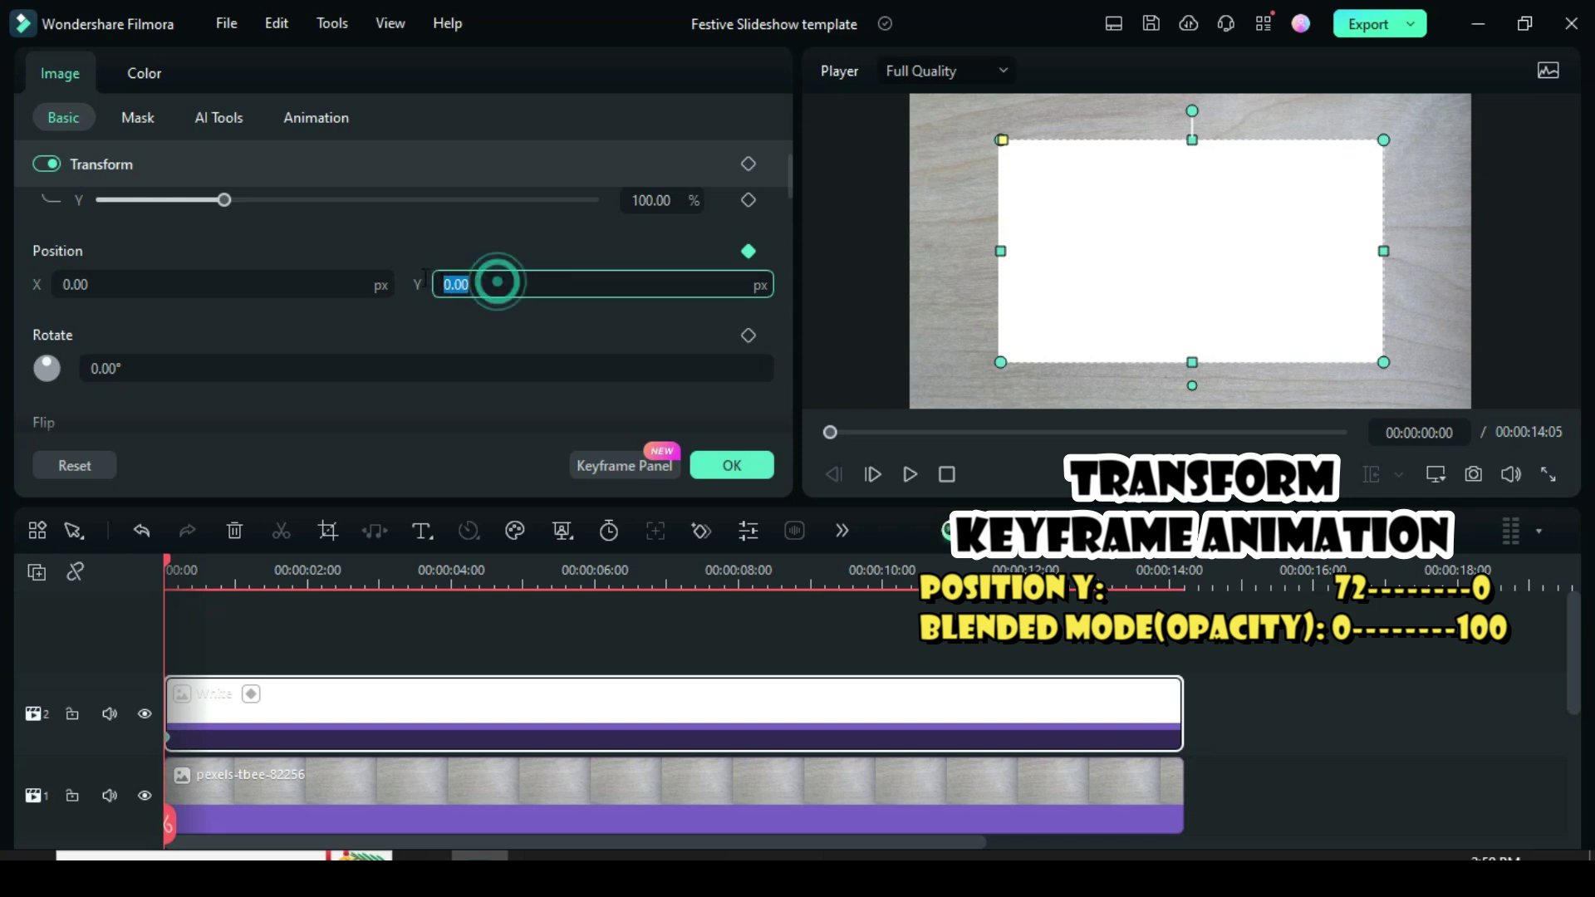
text(72)
key(Return)
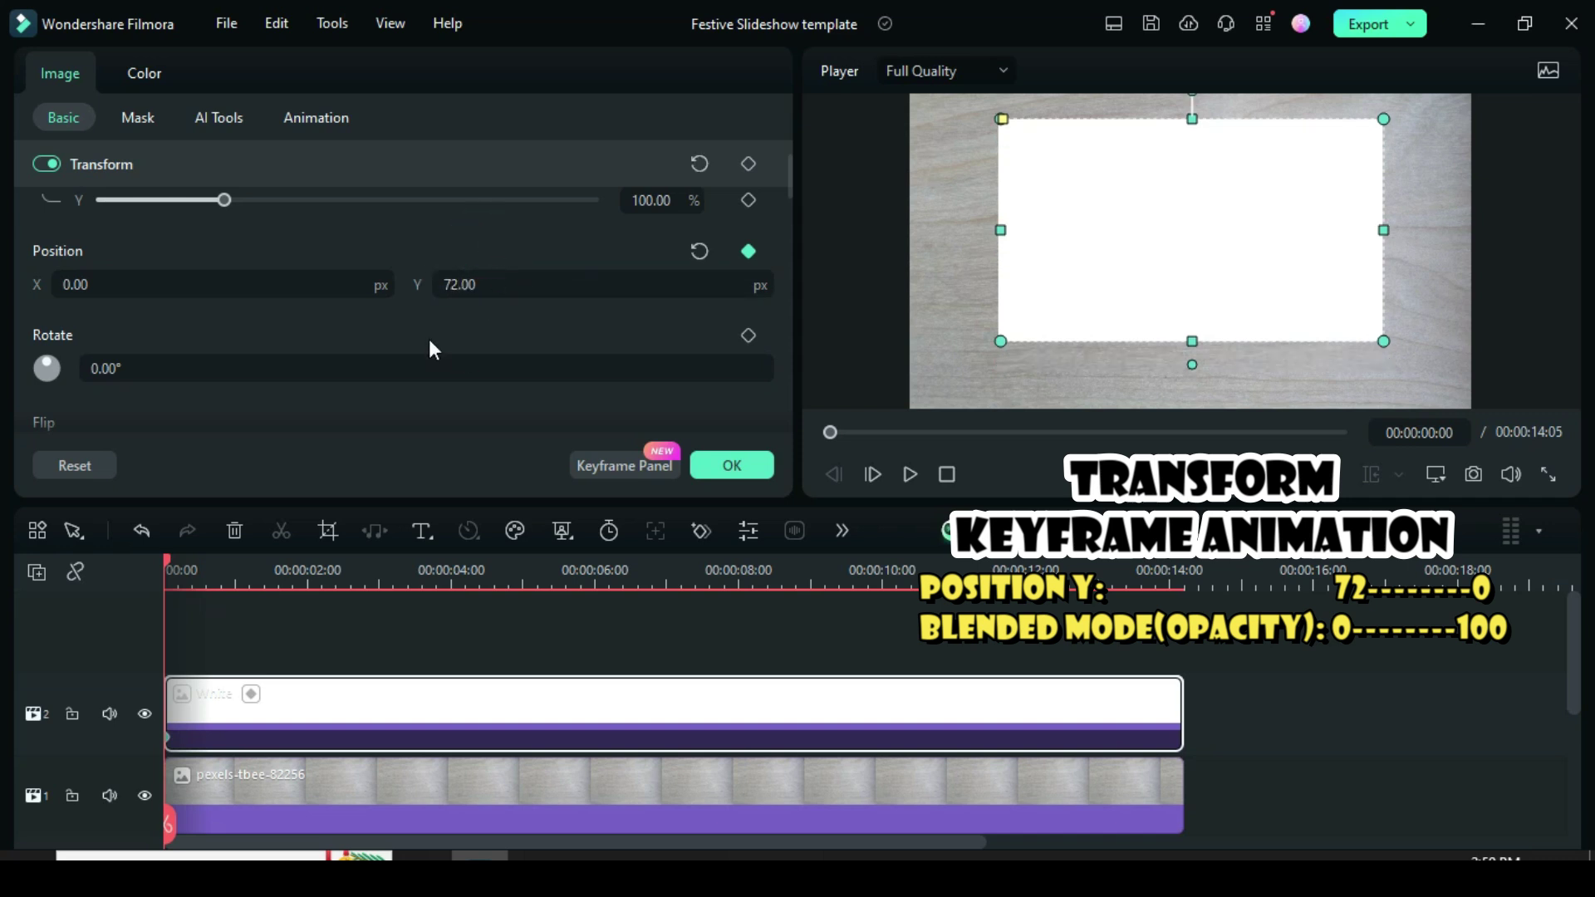
drag(166, 559, 193, 561)
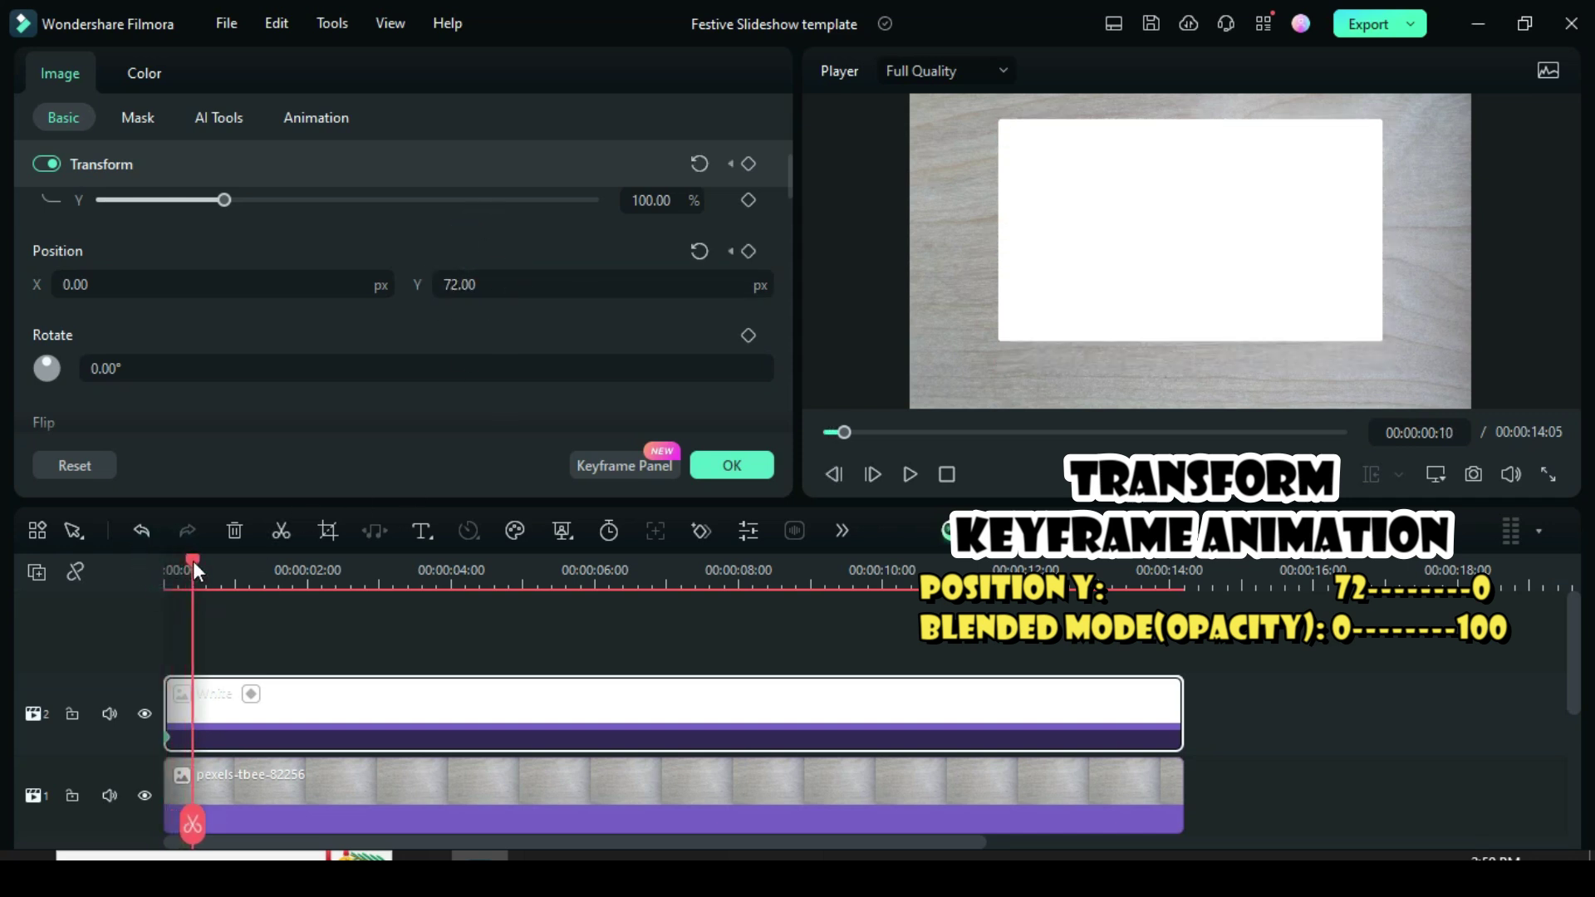
click(698, 252)
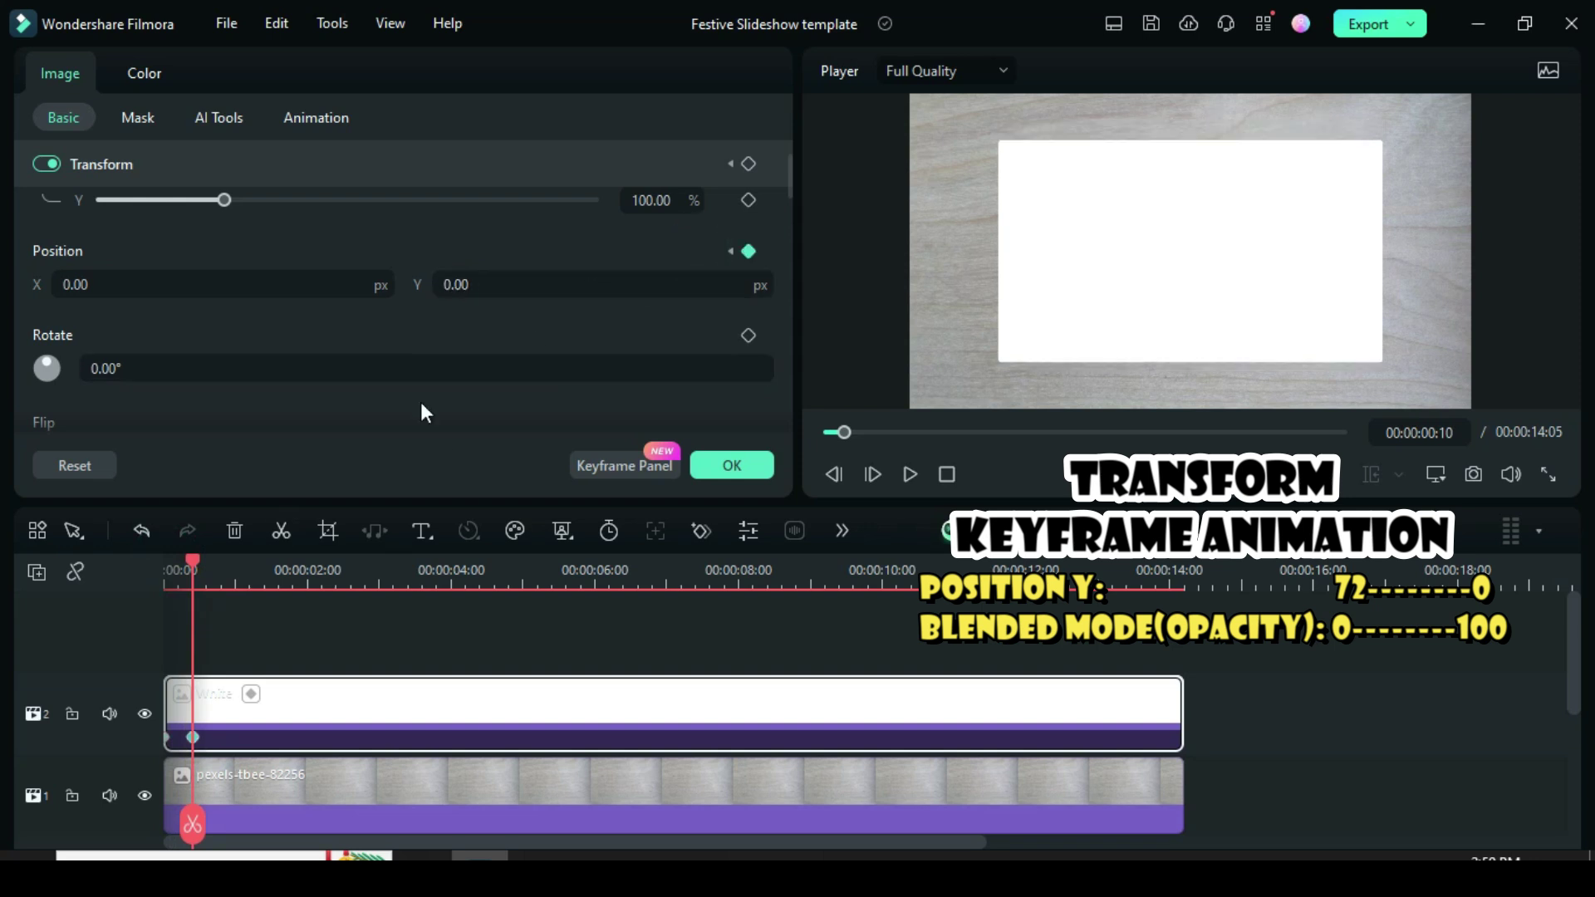
Keyframe its opacity from 0 at the start to 100 at frame 10
click(170, 738)
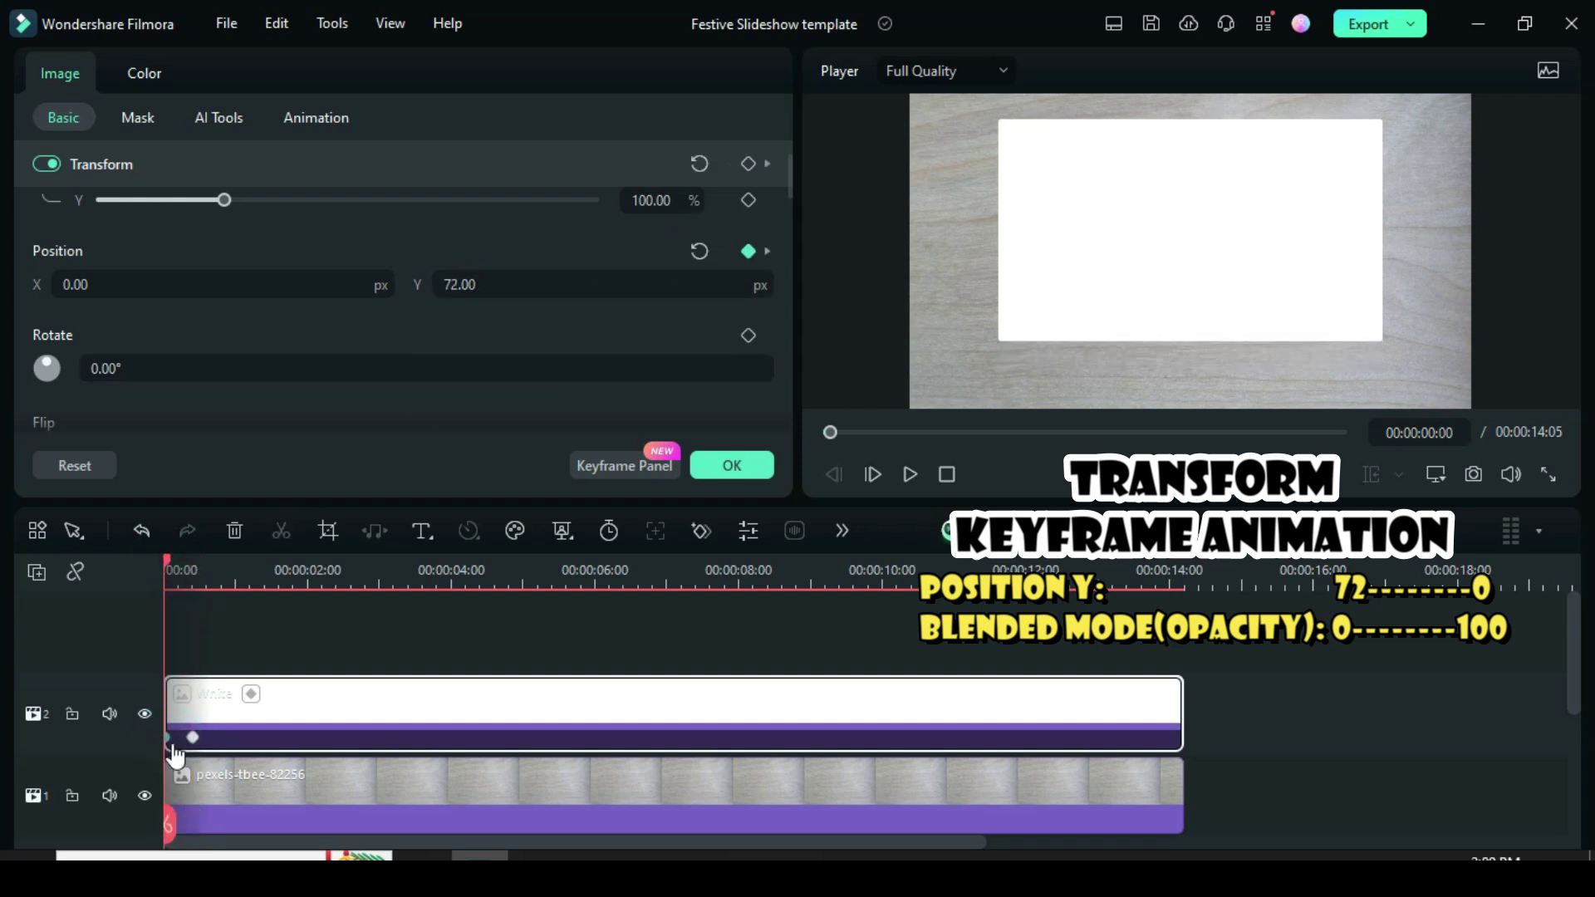
drag(789, 178, 790, 221)
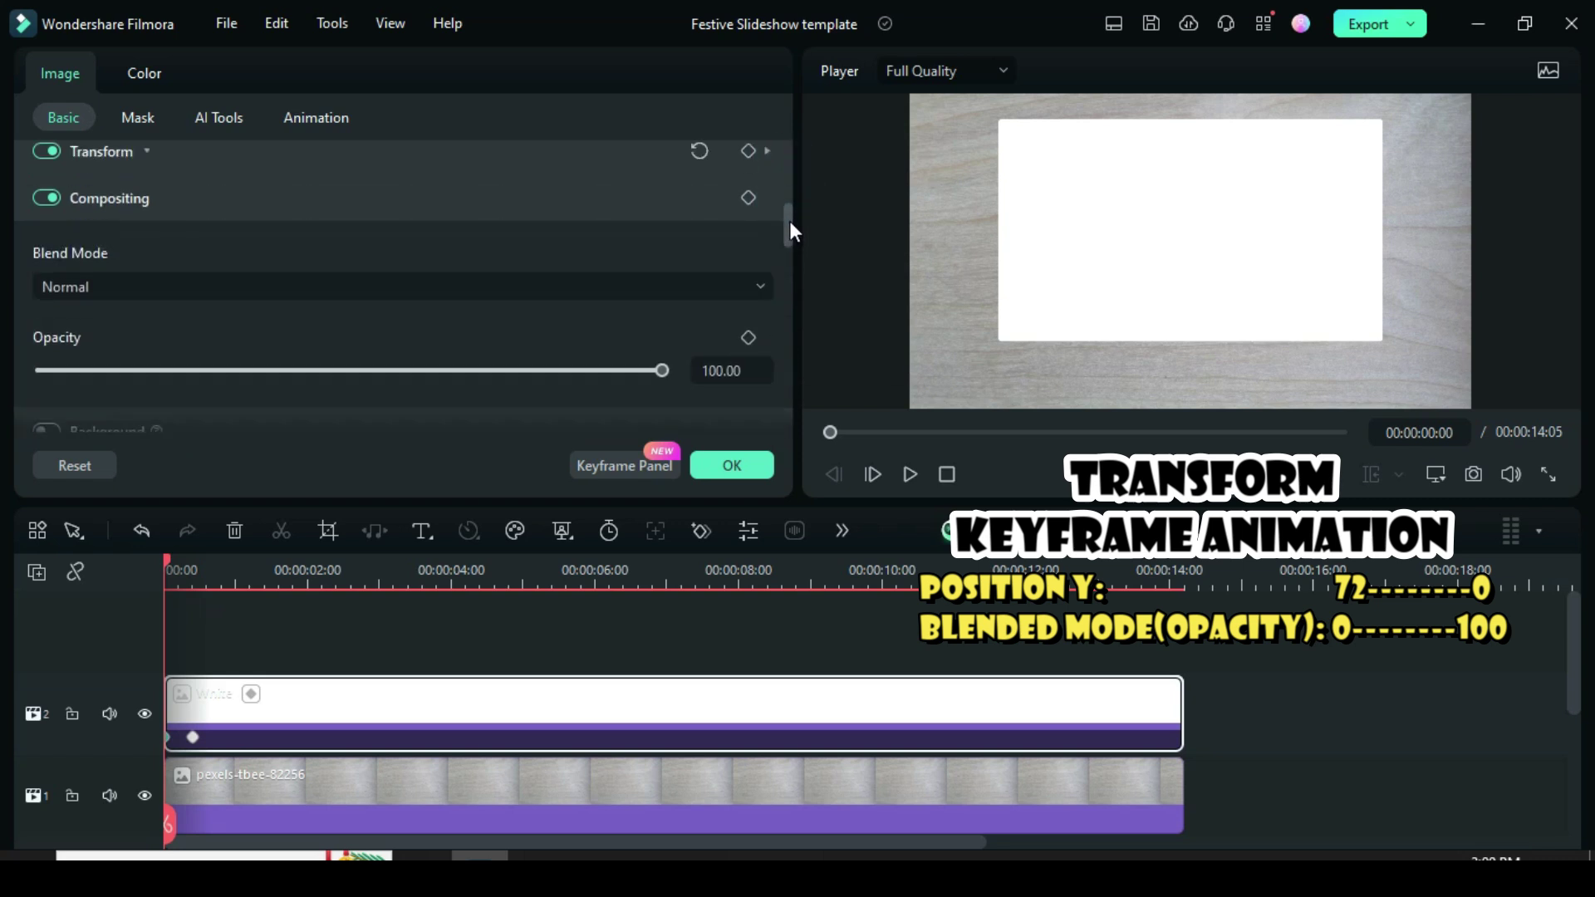
click(748, 338)
click(725, 374)
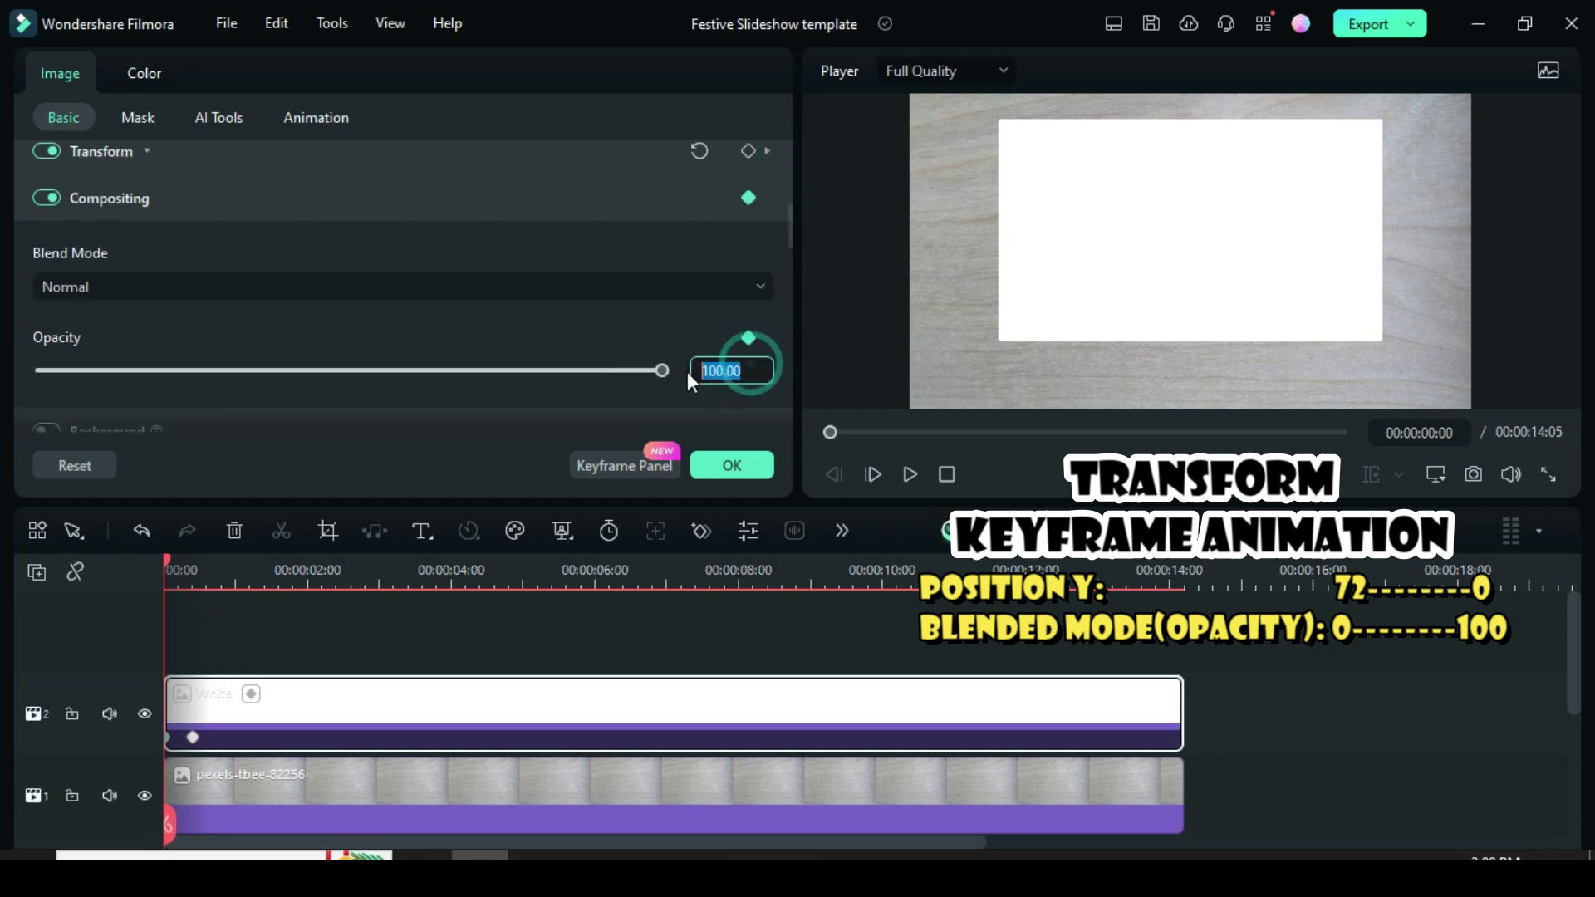
text(0)
key(Return)
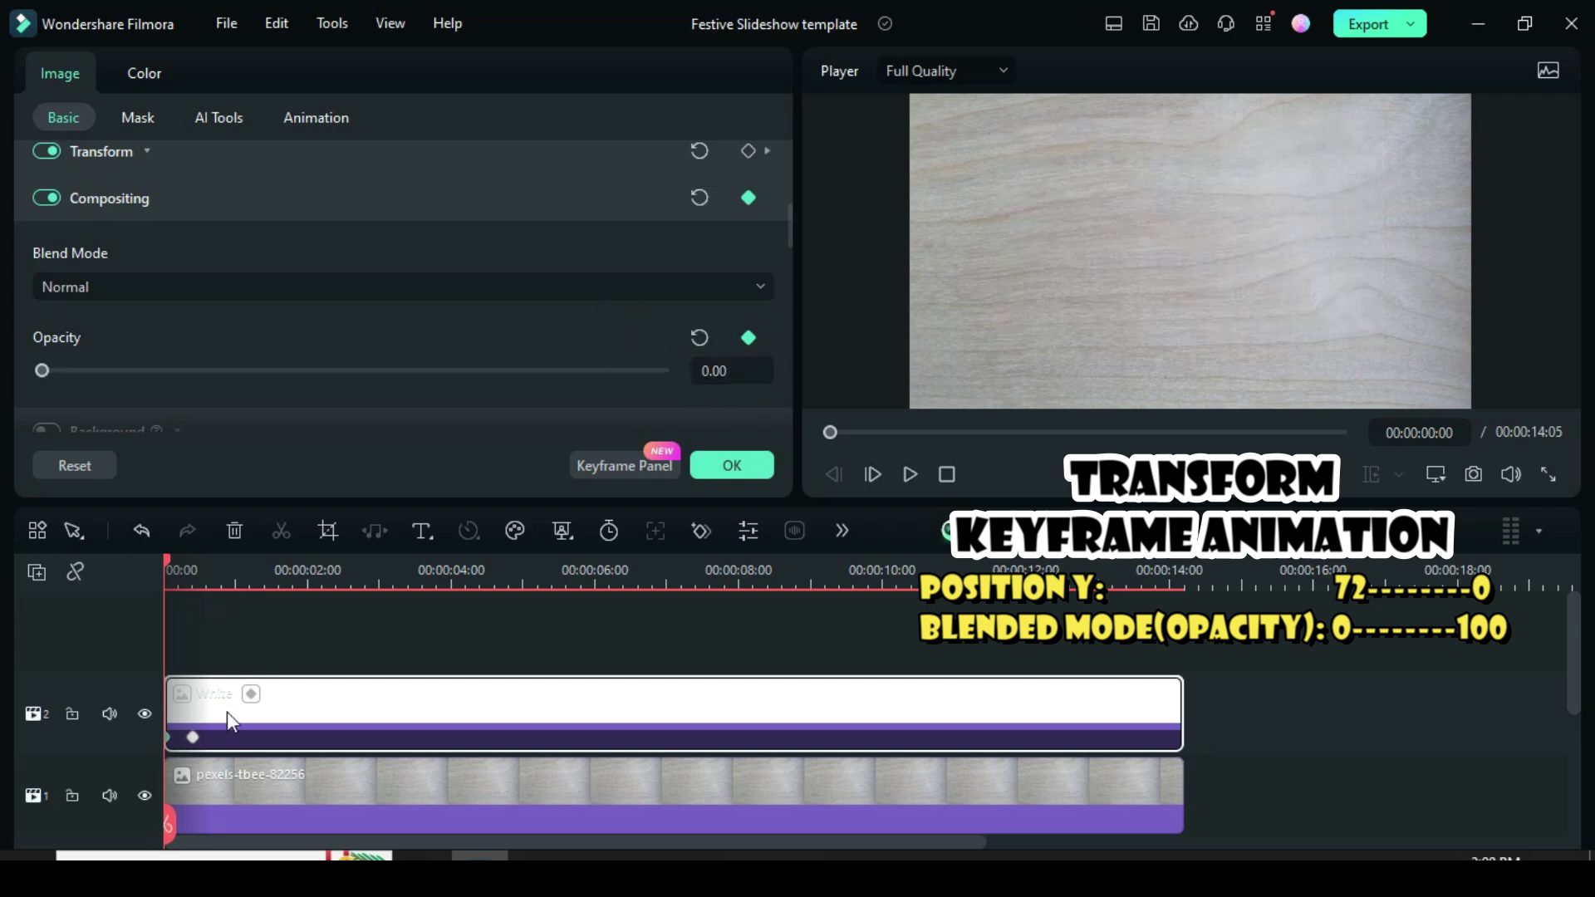
click(193, 738)
click(698, 337)
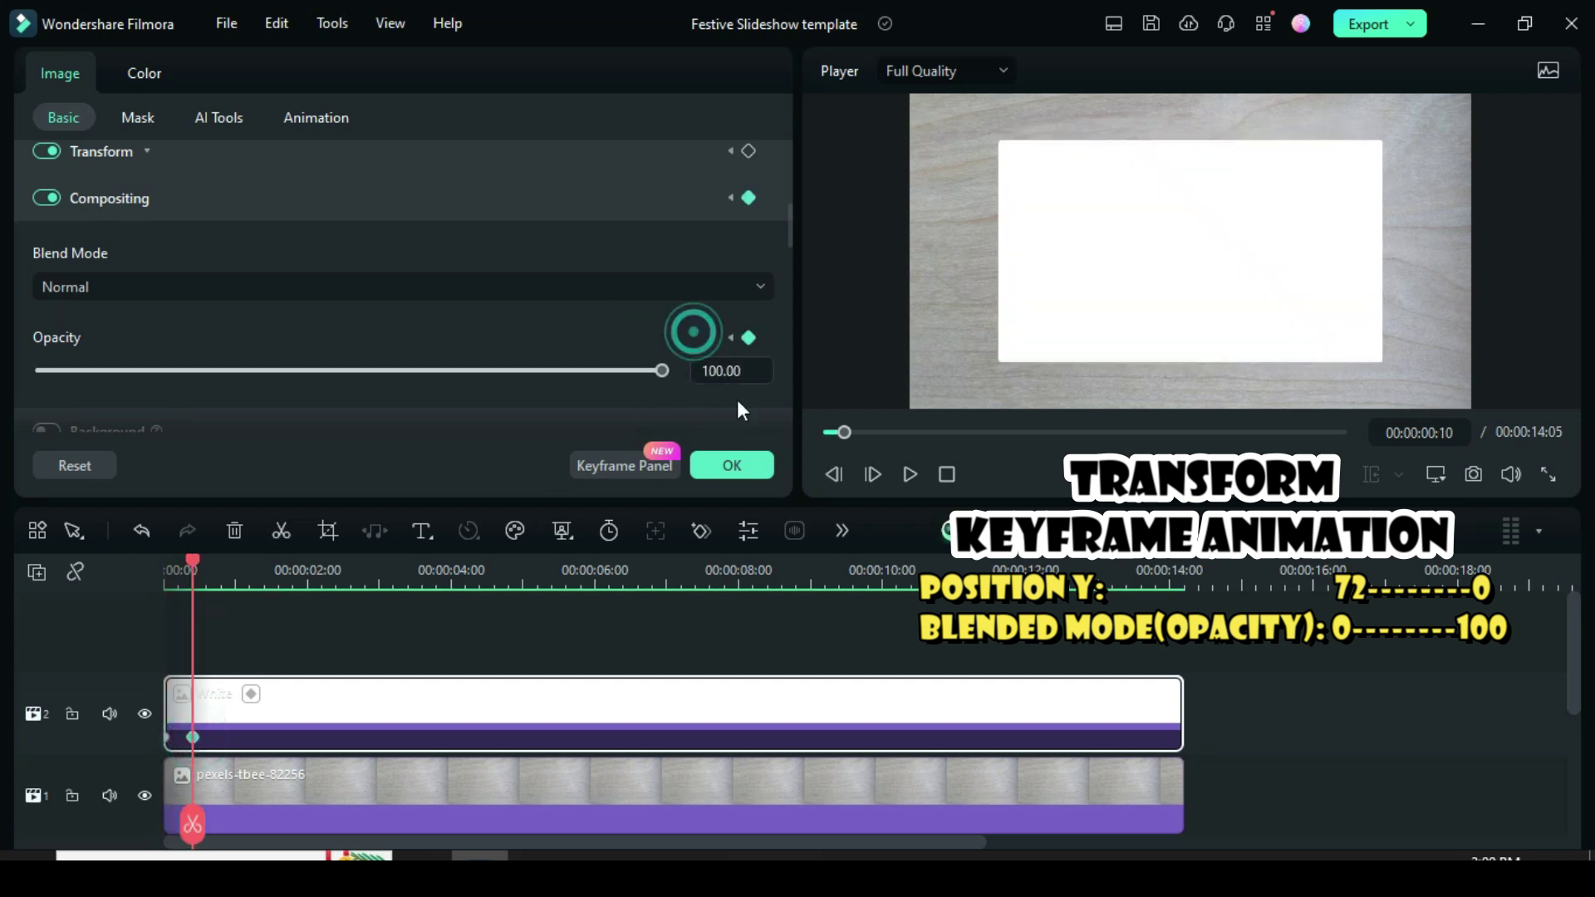
Apply Ease in to both Position keyframes in the Keyframe Panel
drag(206, 560, 166, 560)
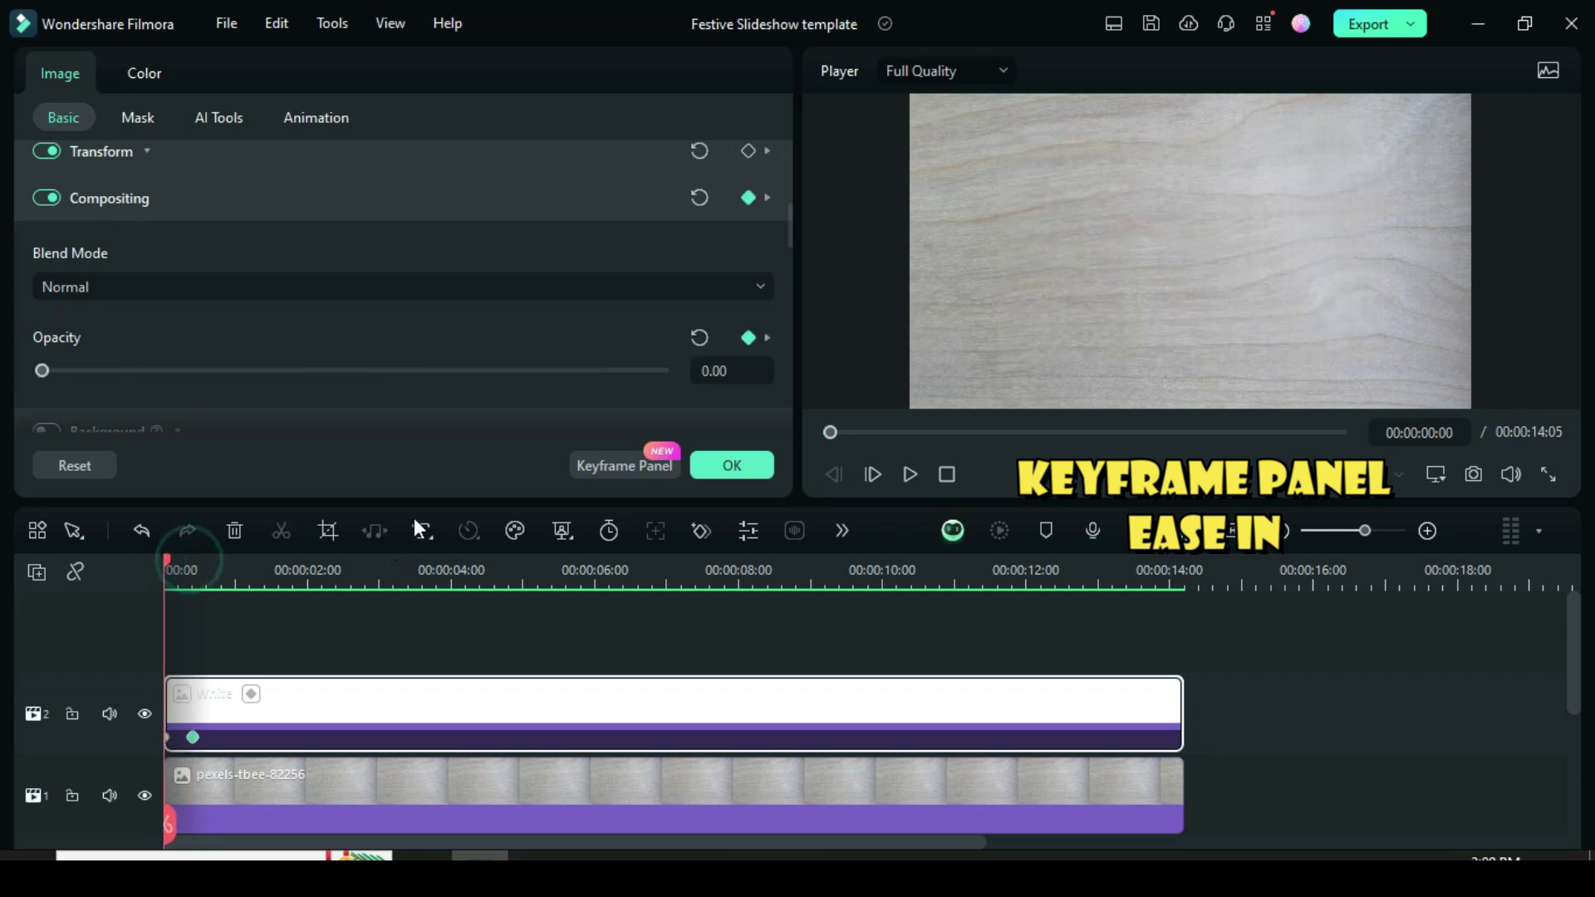
click(602, 467)
drag(789, 232, 785, 183)
scroll(502, 133, up, 5)
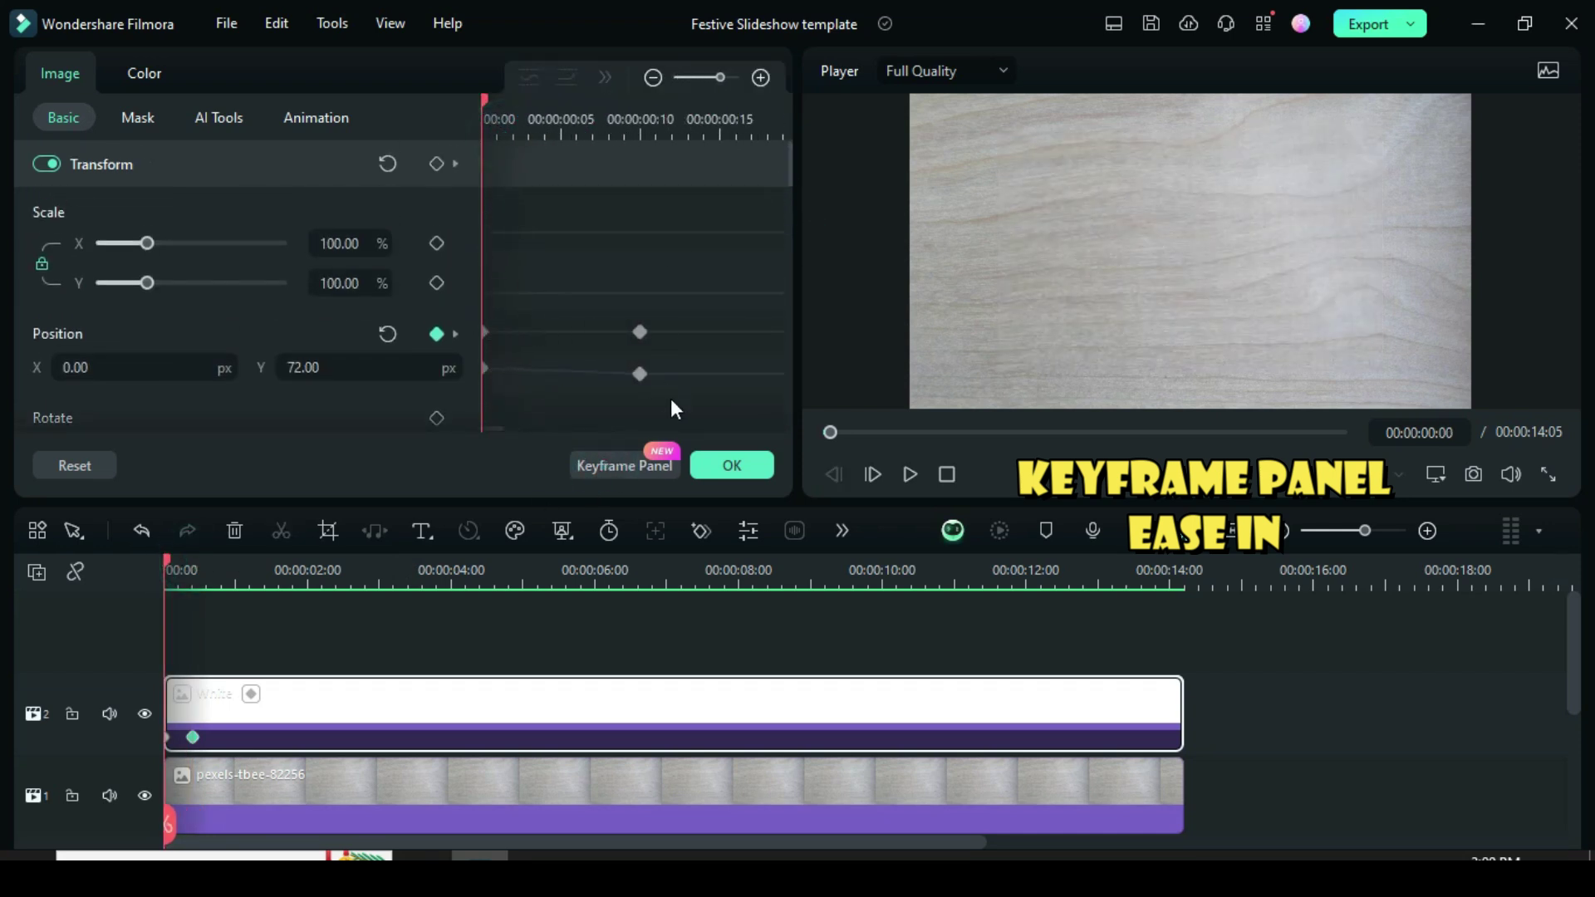
drag(672, 399, 495, 316)
right_click(639, 334)
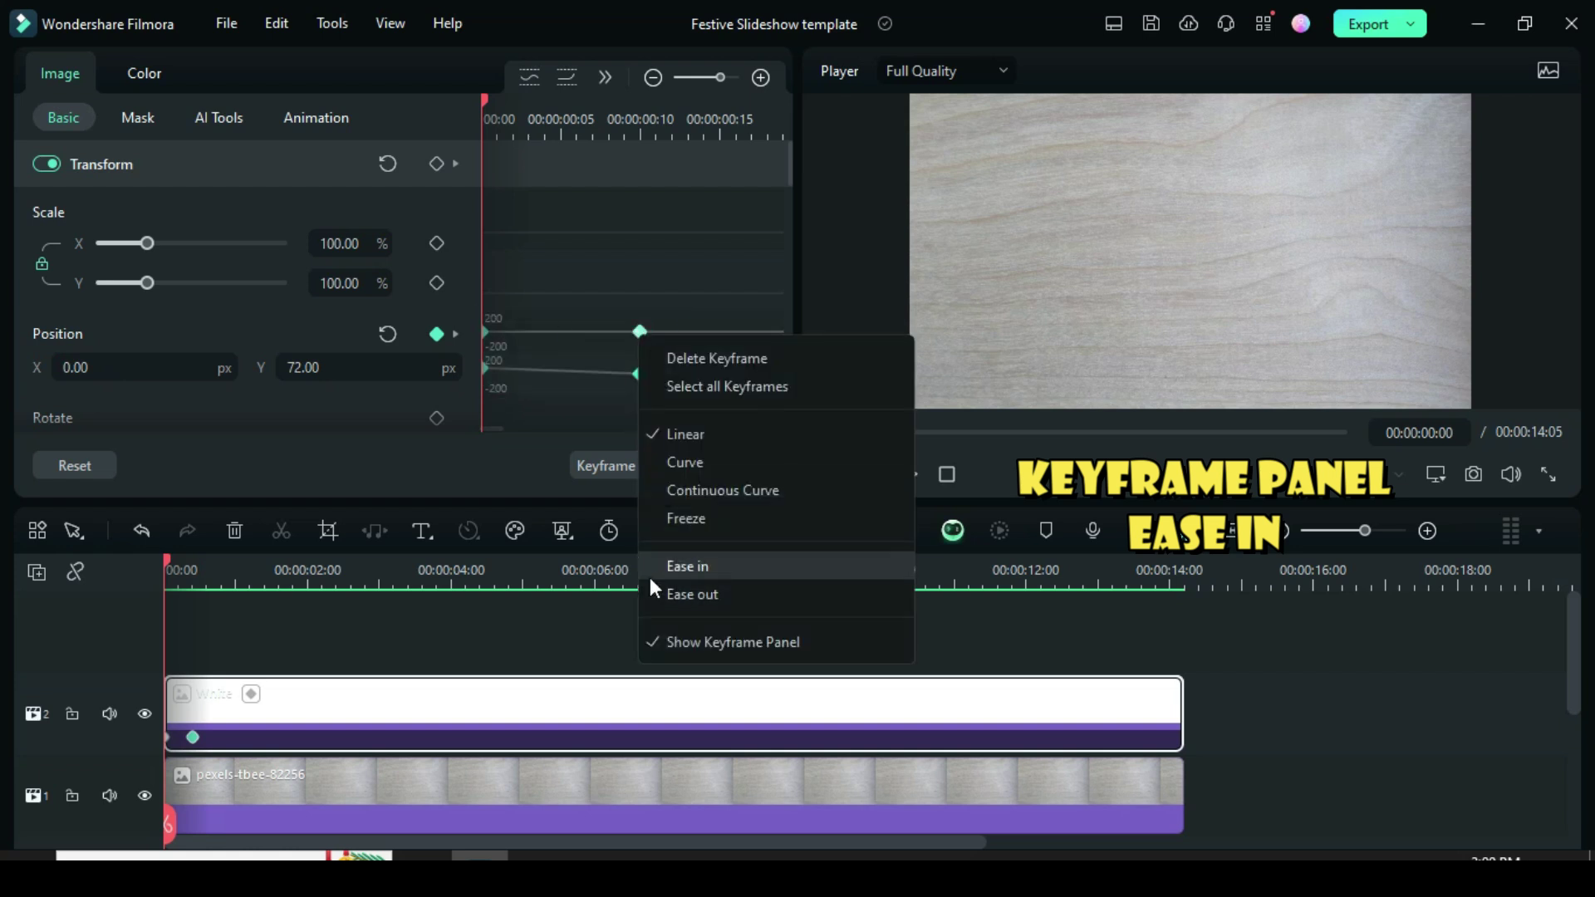
click(690, 565)
click(626, 465)
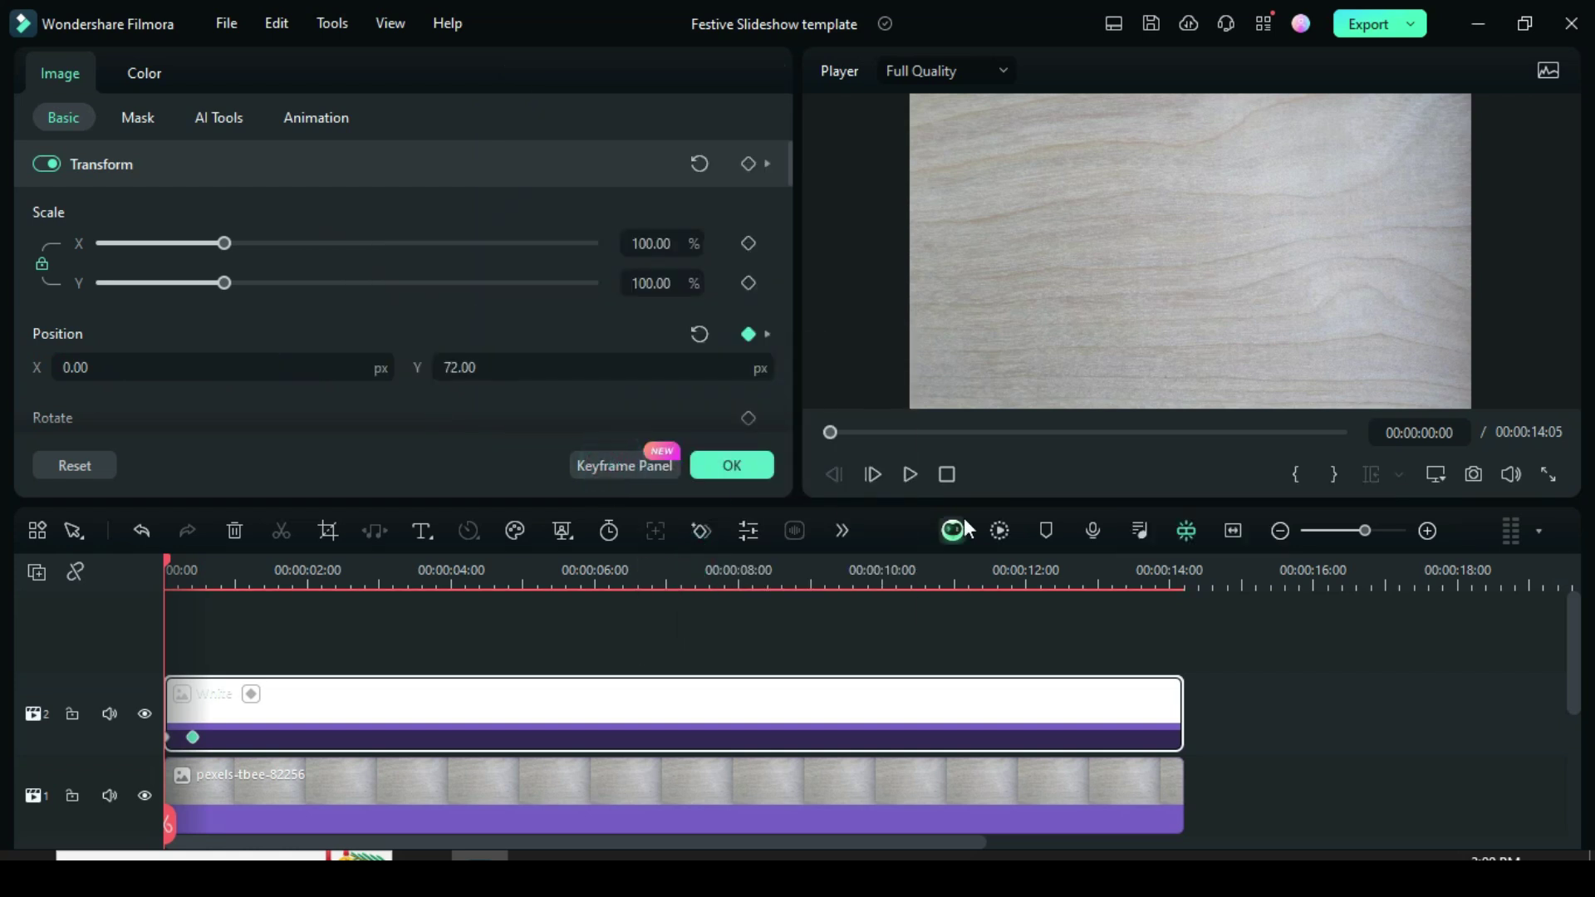
Render the preview and play back the white panel rising into place
click(998, 532)
click(904, 471)
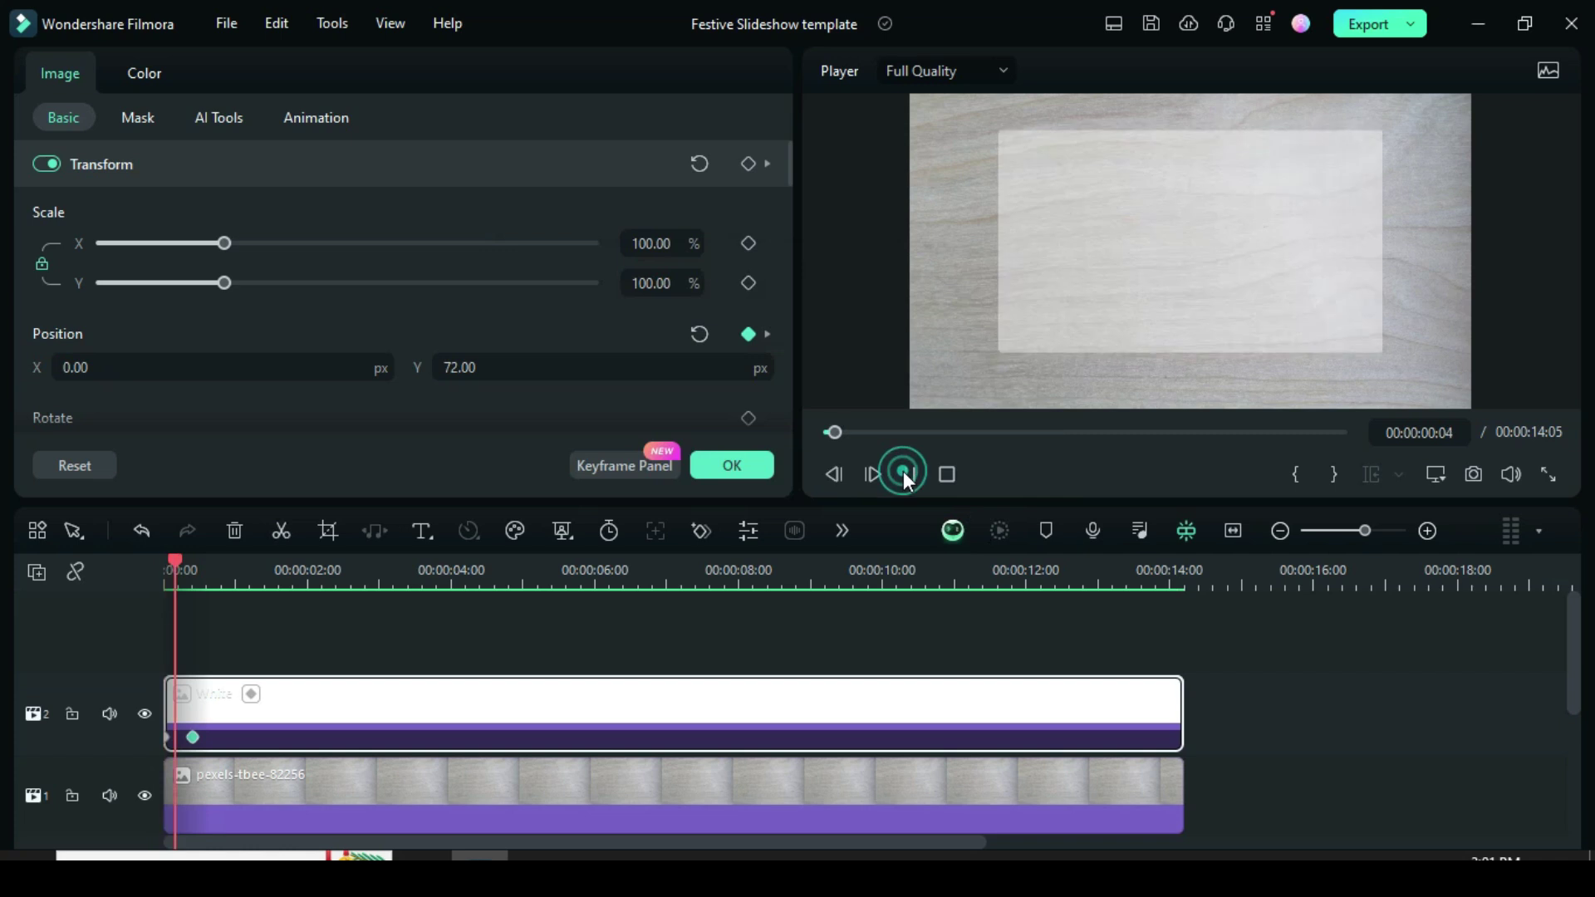
click(831, 431)
click(825, 432)
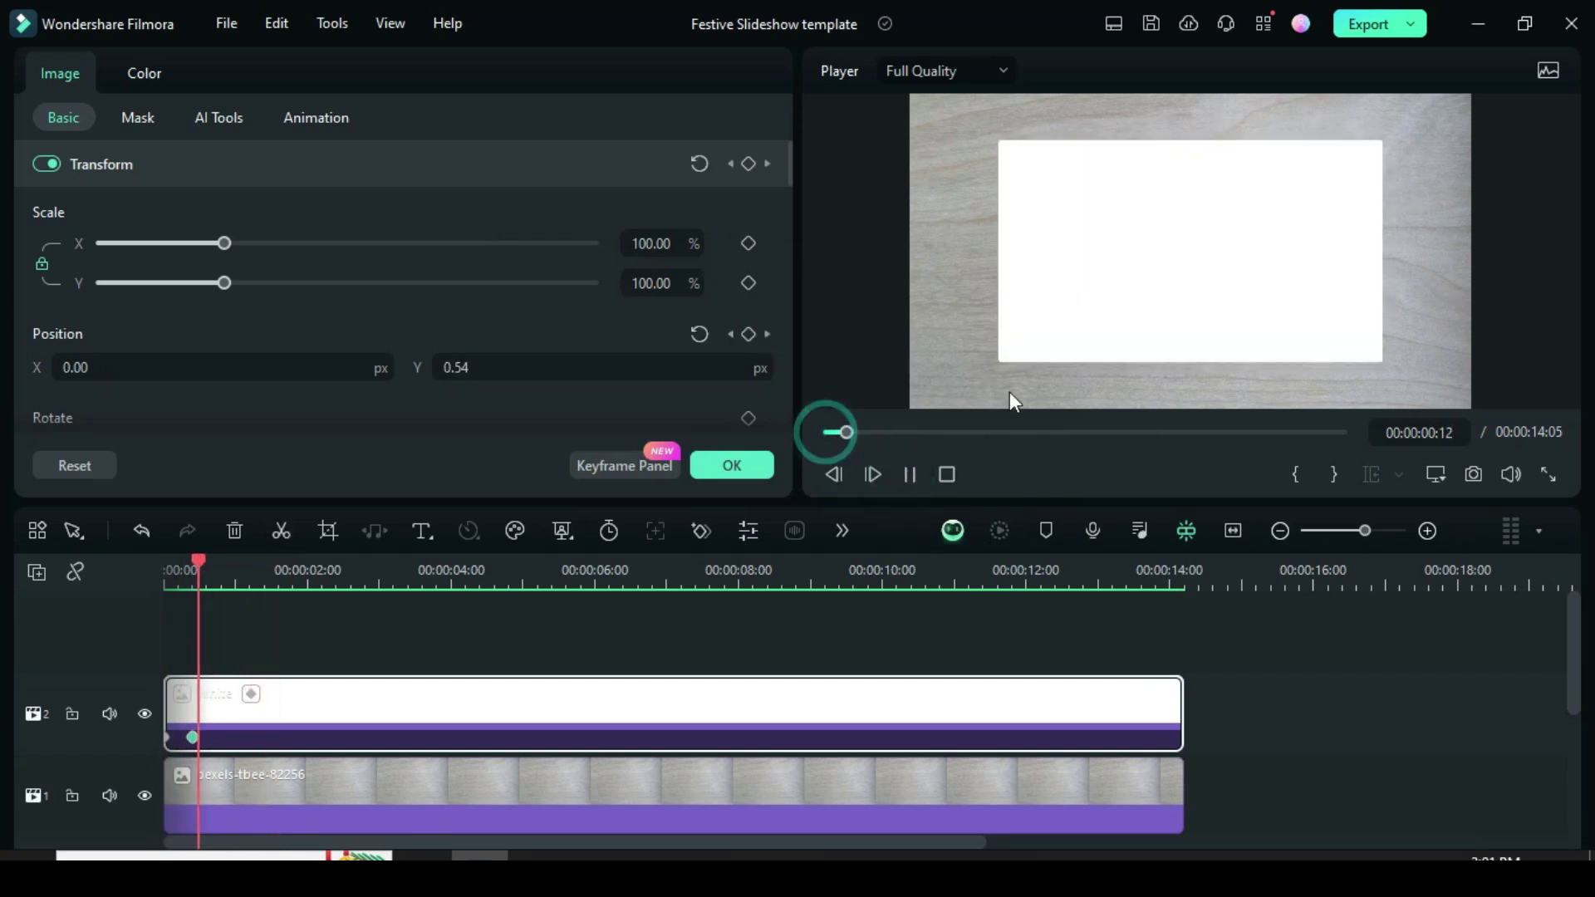
click(910, 474)
Copy the White clip's effects and close its properties
click(825, 427)
right_click(325, 698)
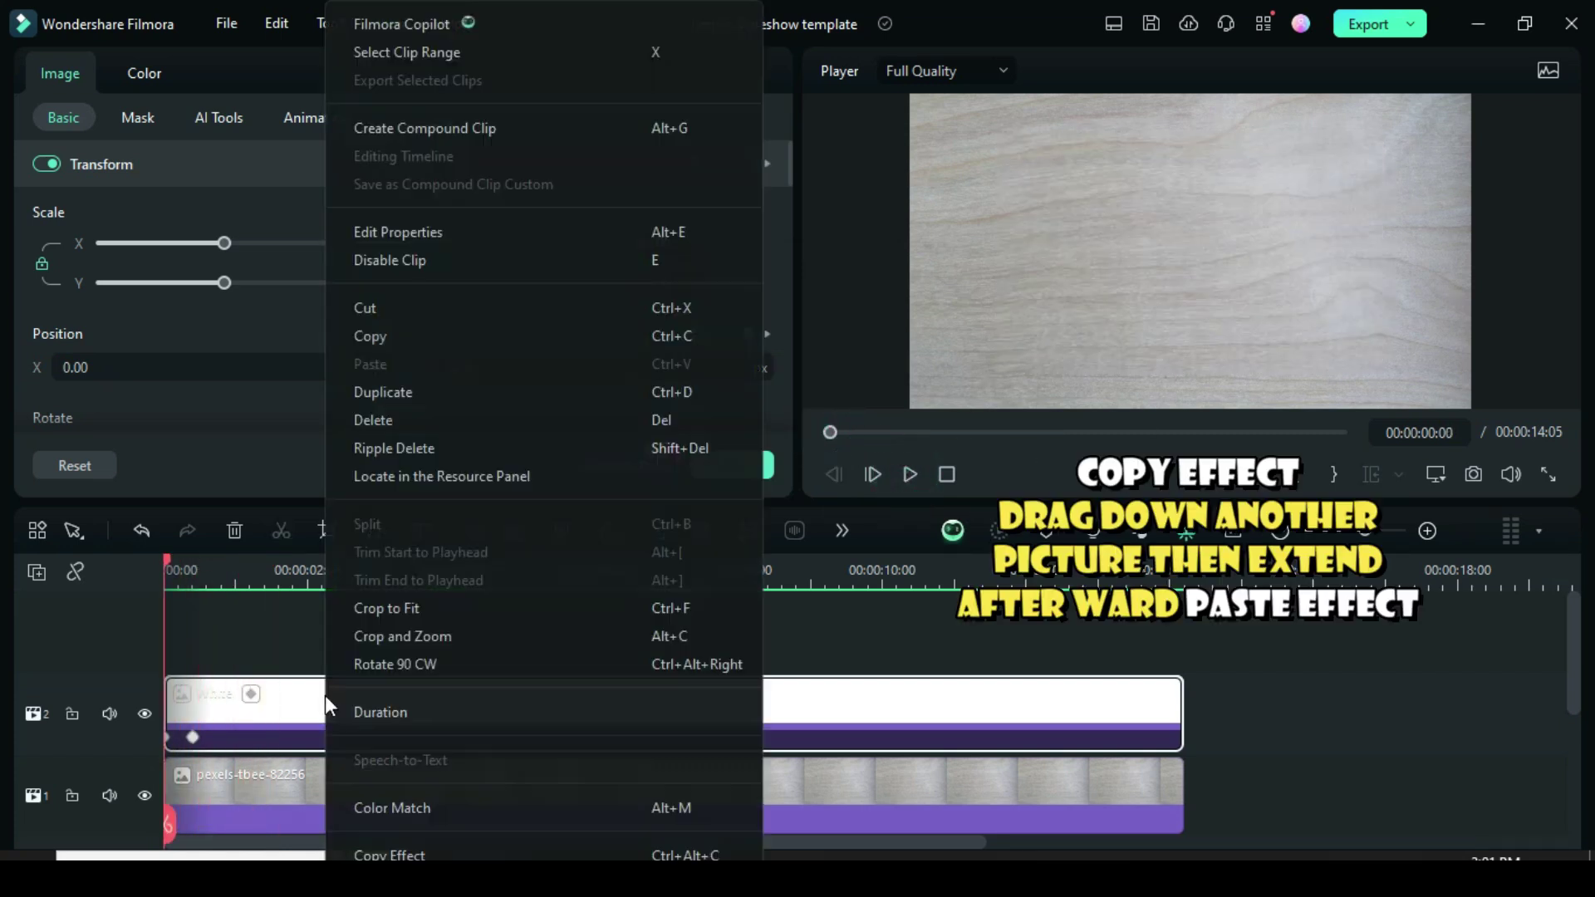
click(362, 726)
click(715, 464)
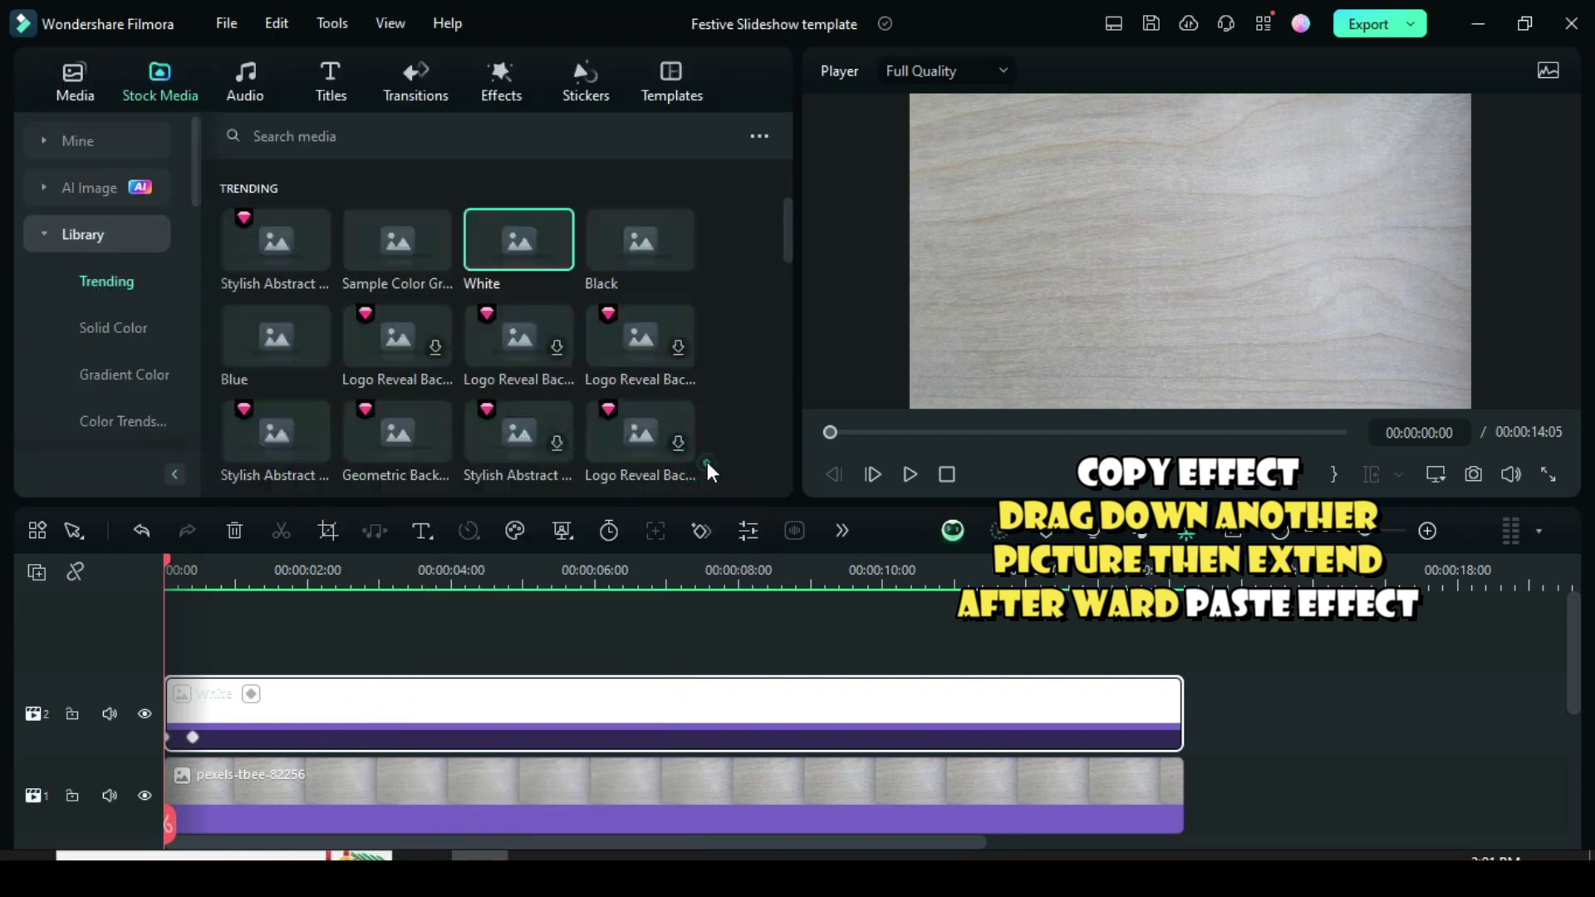
Put the dinner photo on track 3, extend it to 14:05, and paste the copied effects onto it
click(91, 82)
drag(470, 222, 366, 648)
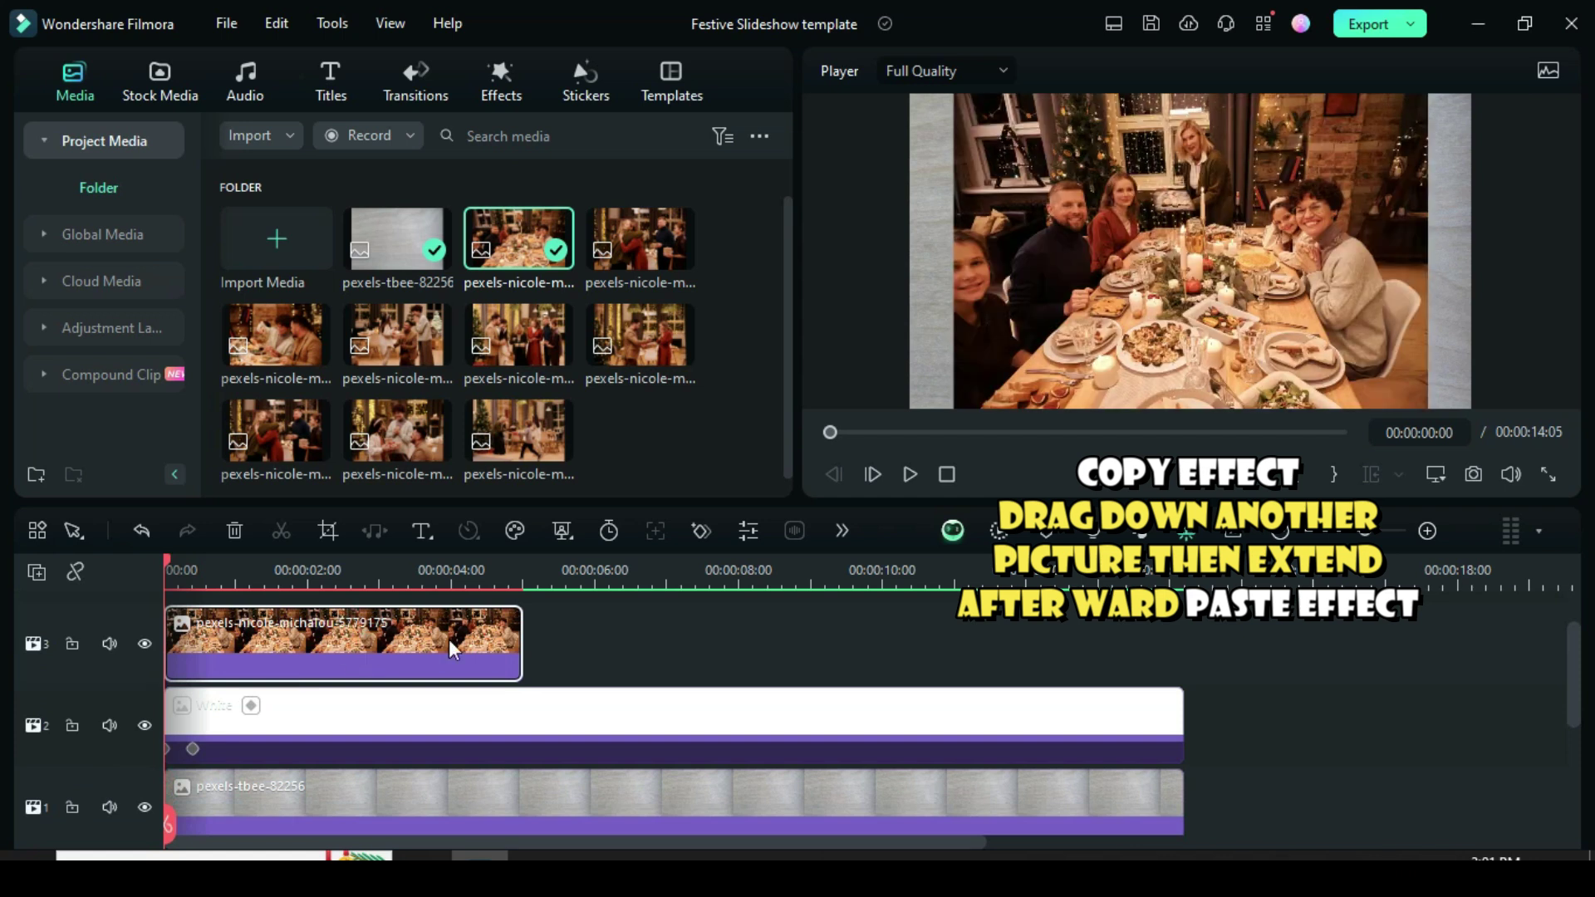
drag(521, 664, 1175, 665)
scroll(1175, 664, up, 1)
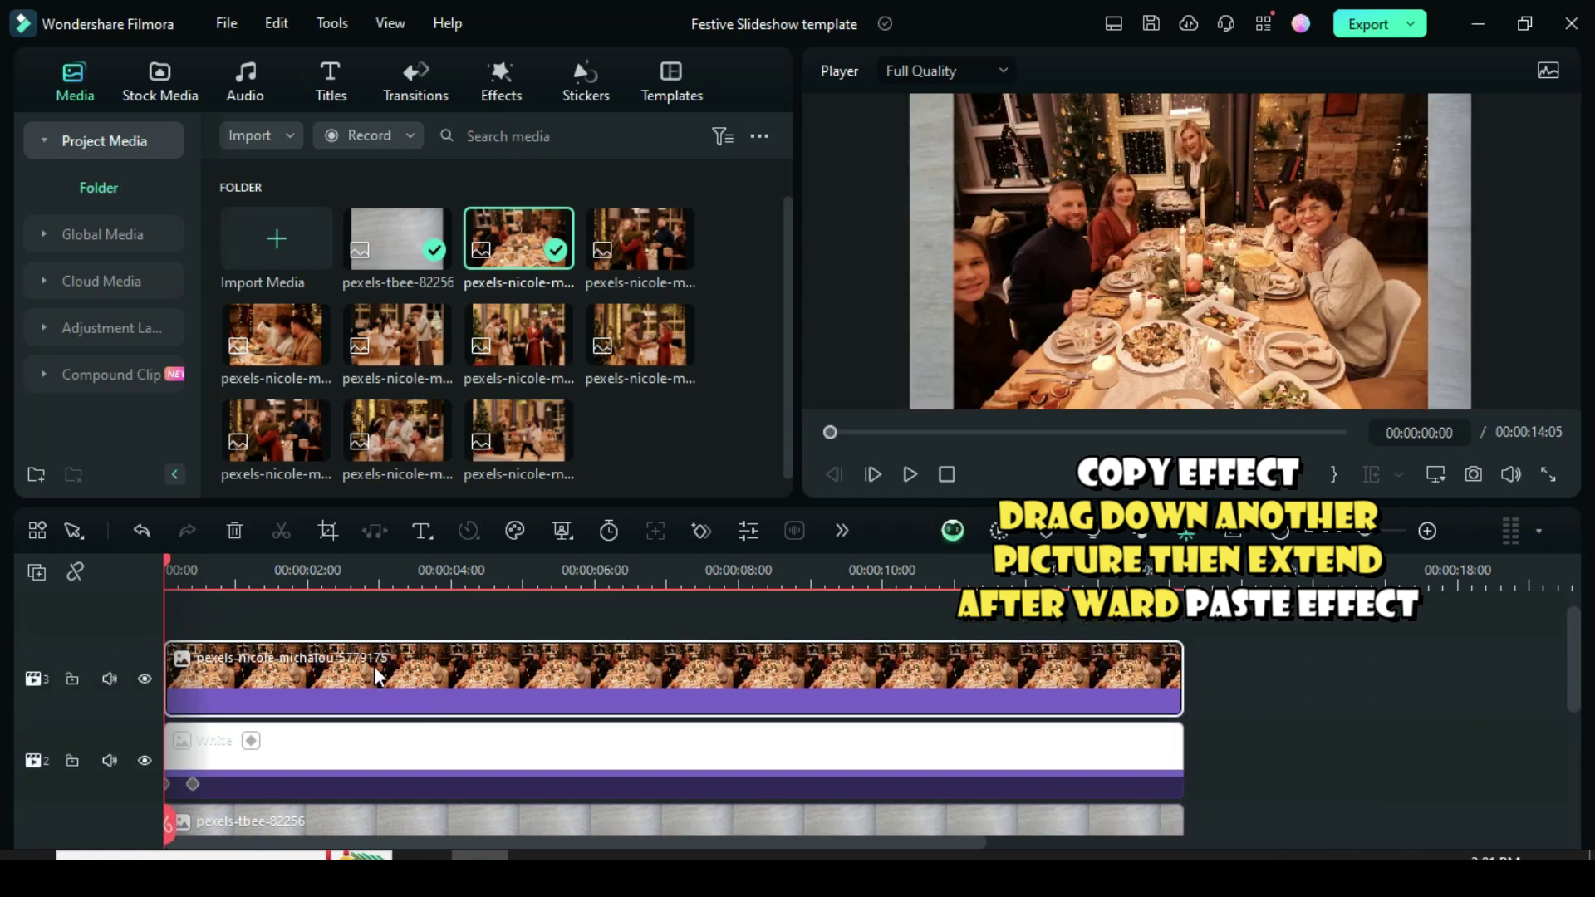
right_click(344, 675)
click(407, 693)
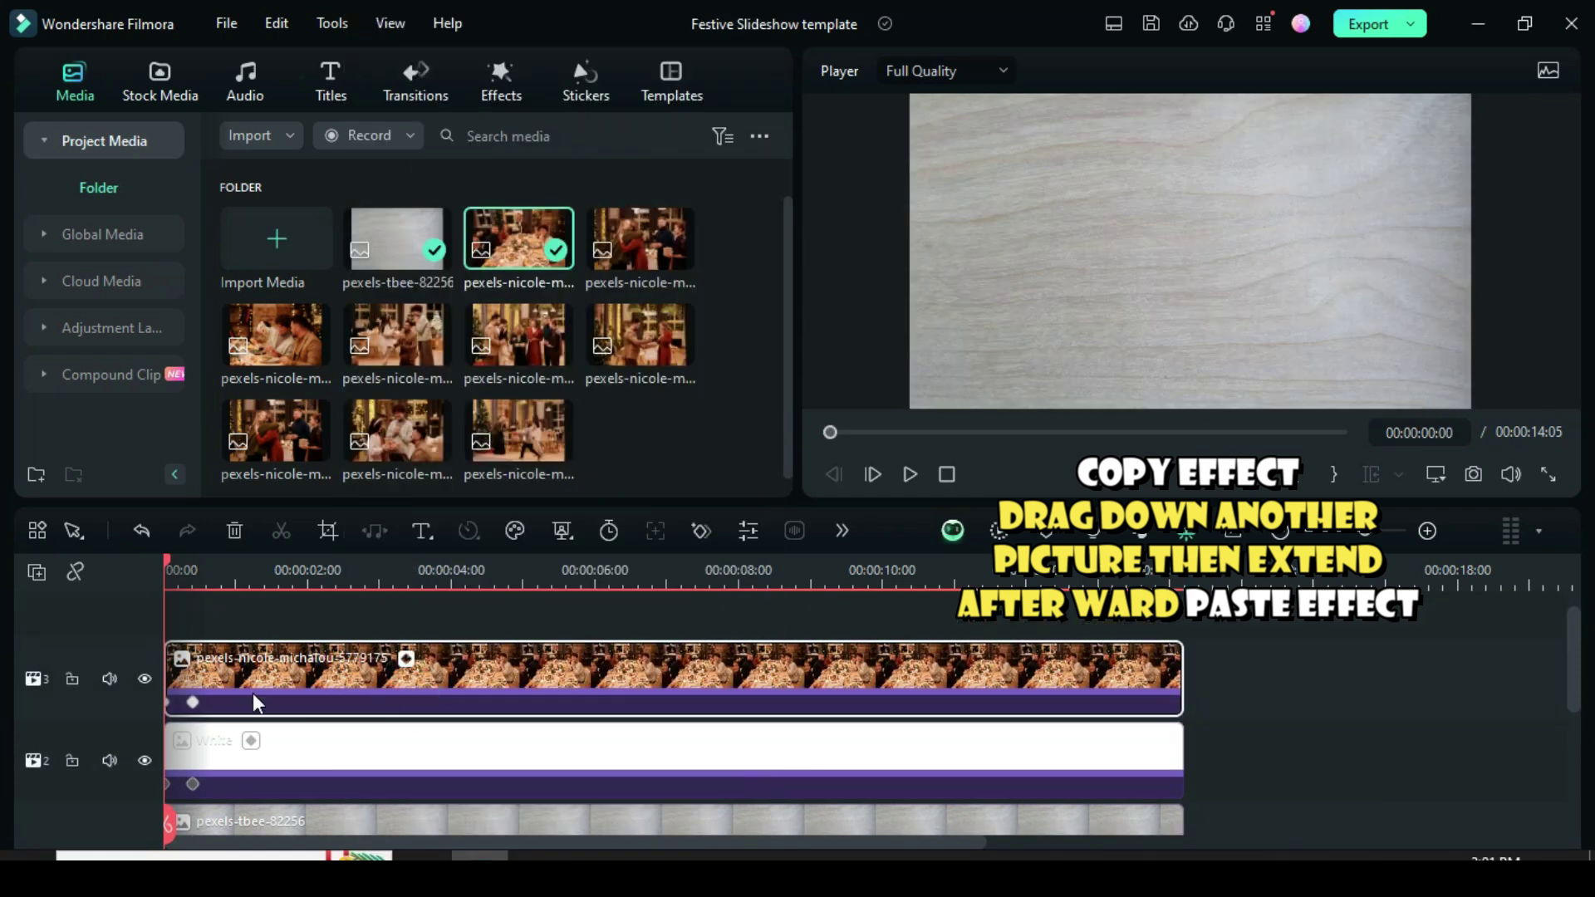
drag(170, 568, 255, 570)
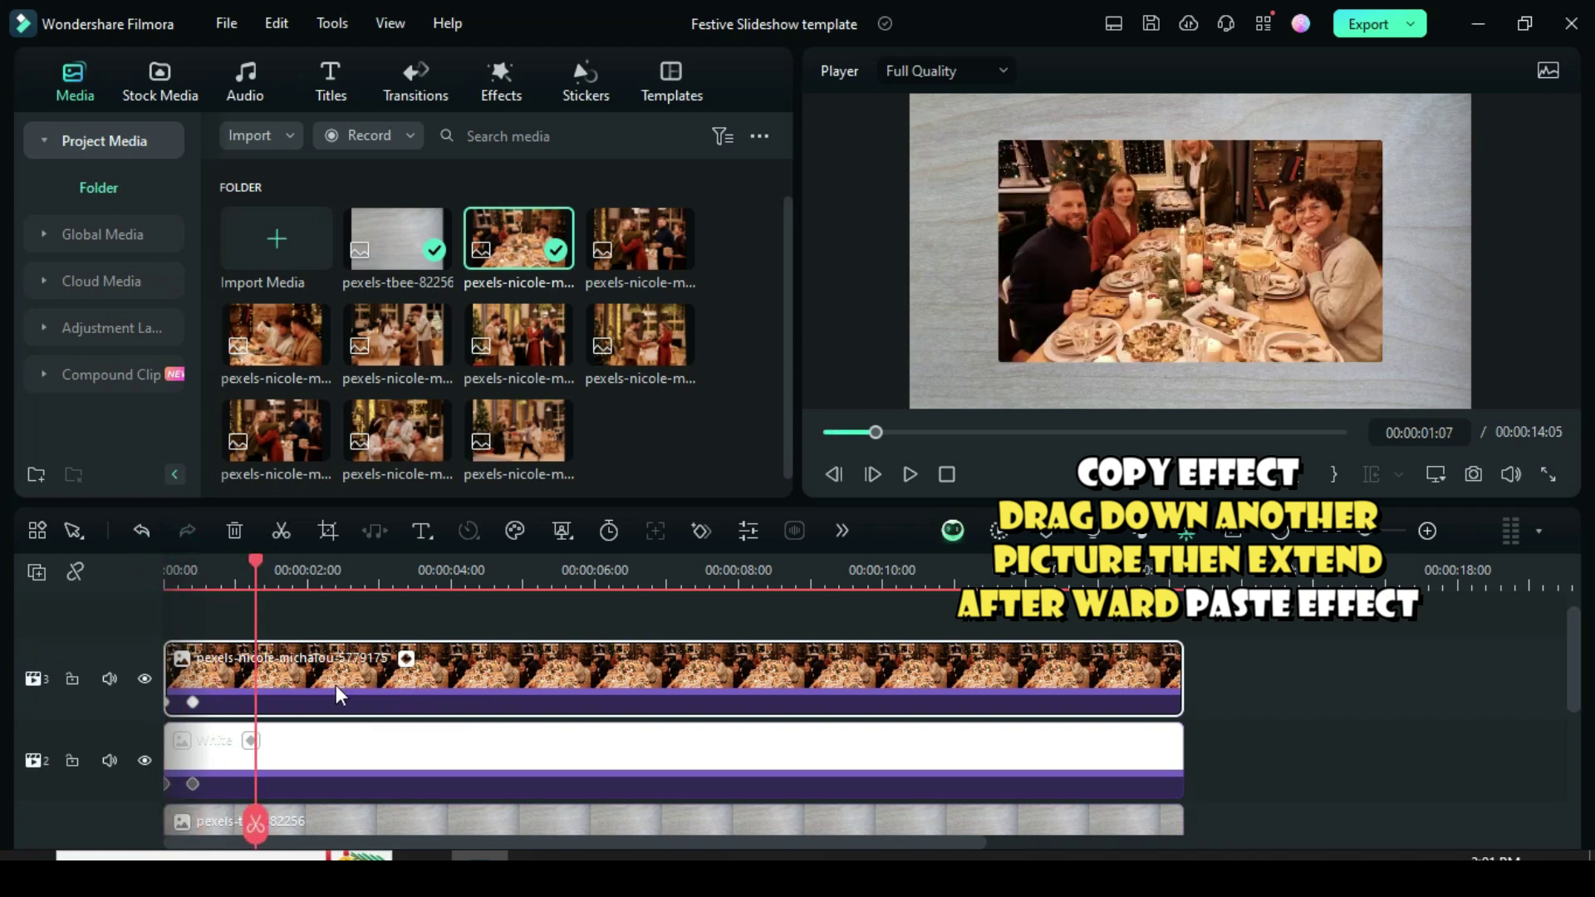
click(337, 677)
Set the dinner photo's mask to None and crop it to fit the frame
double_click(316, 677)
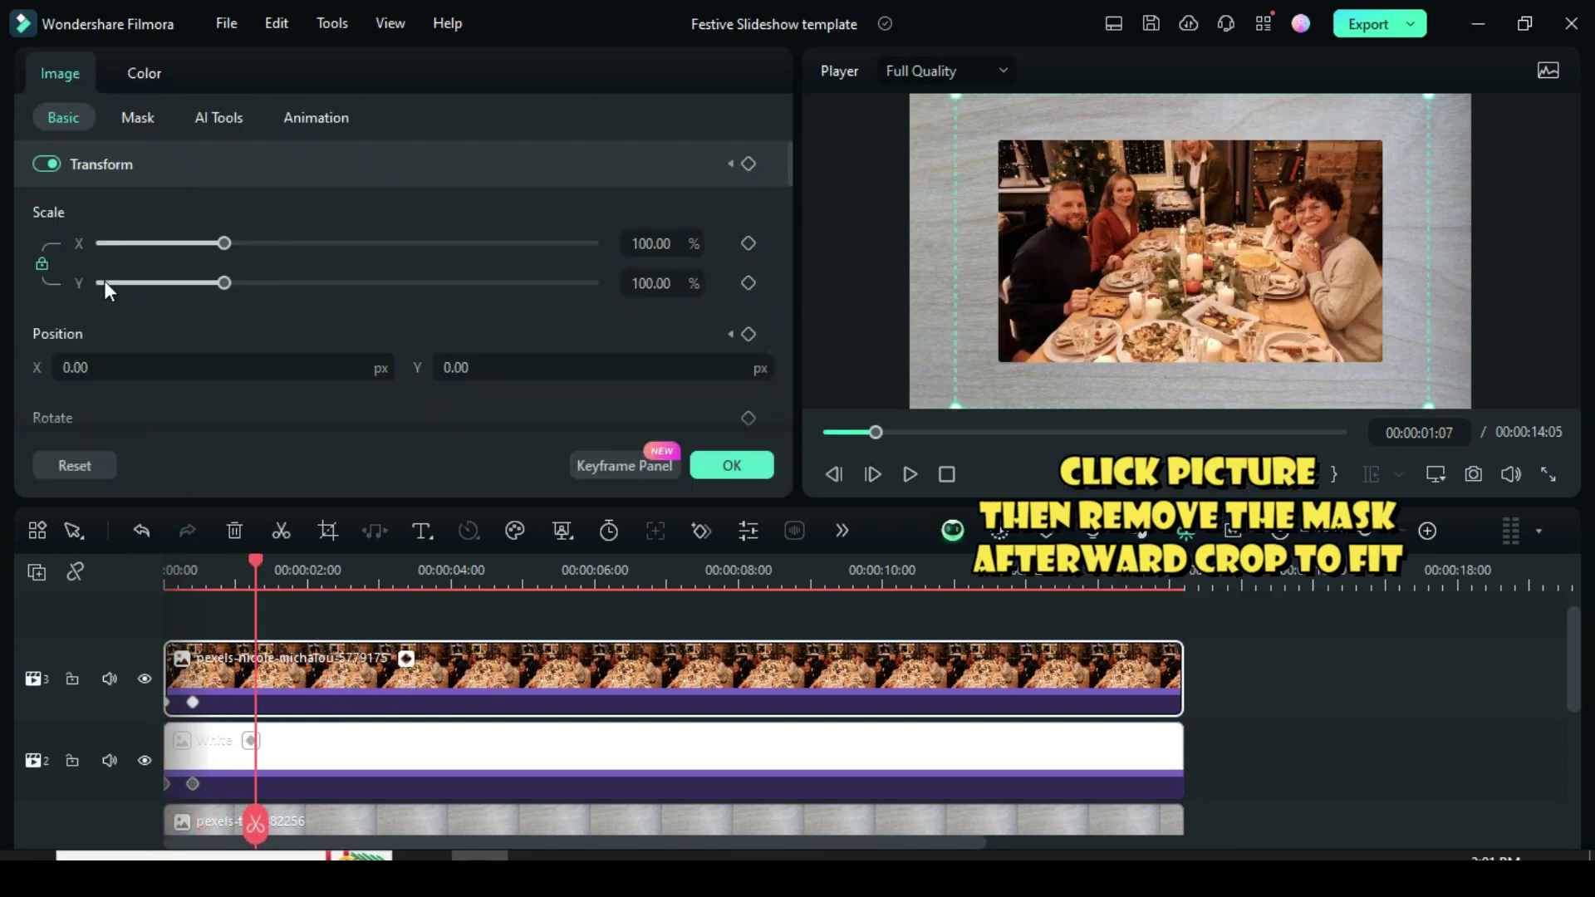
click(138, 117)
scroll(621, 221, up, 5)
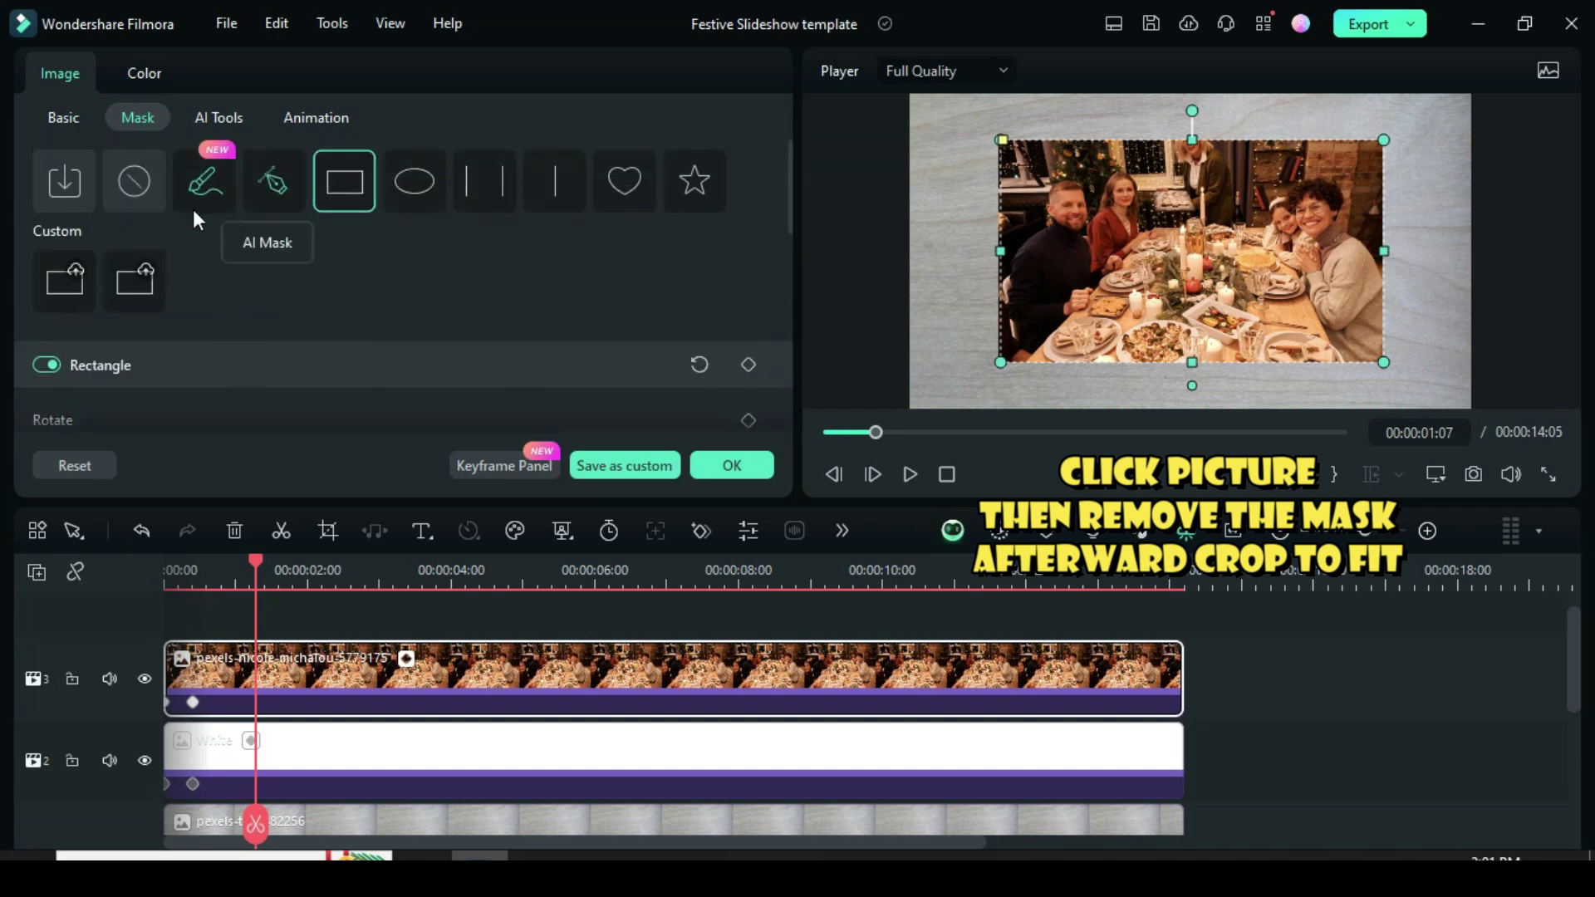
click(126, 186)
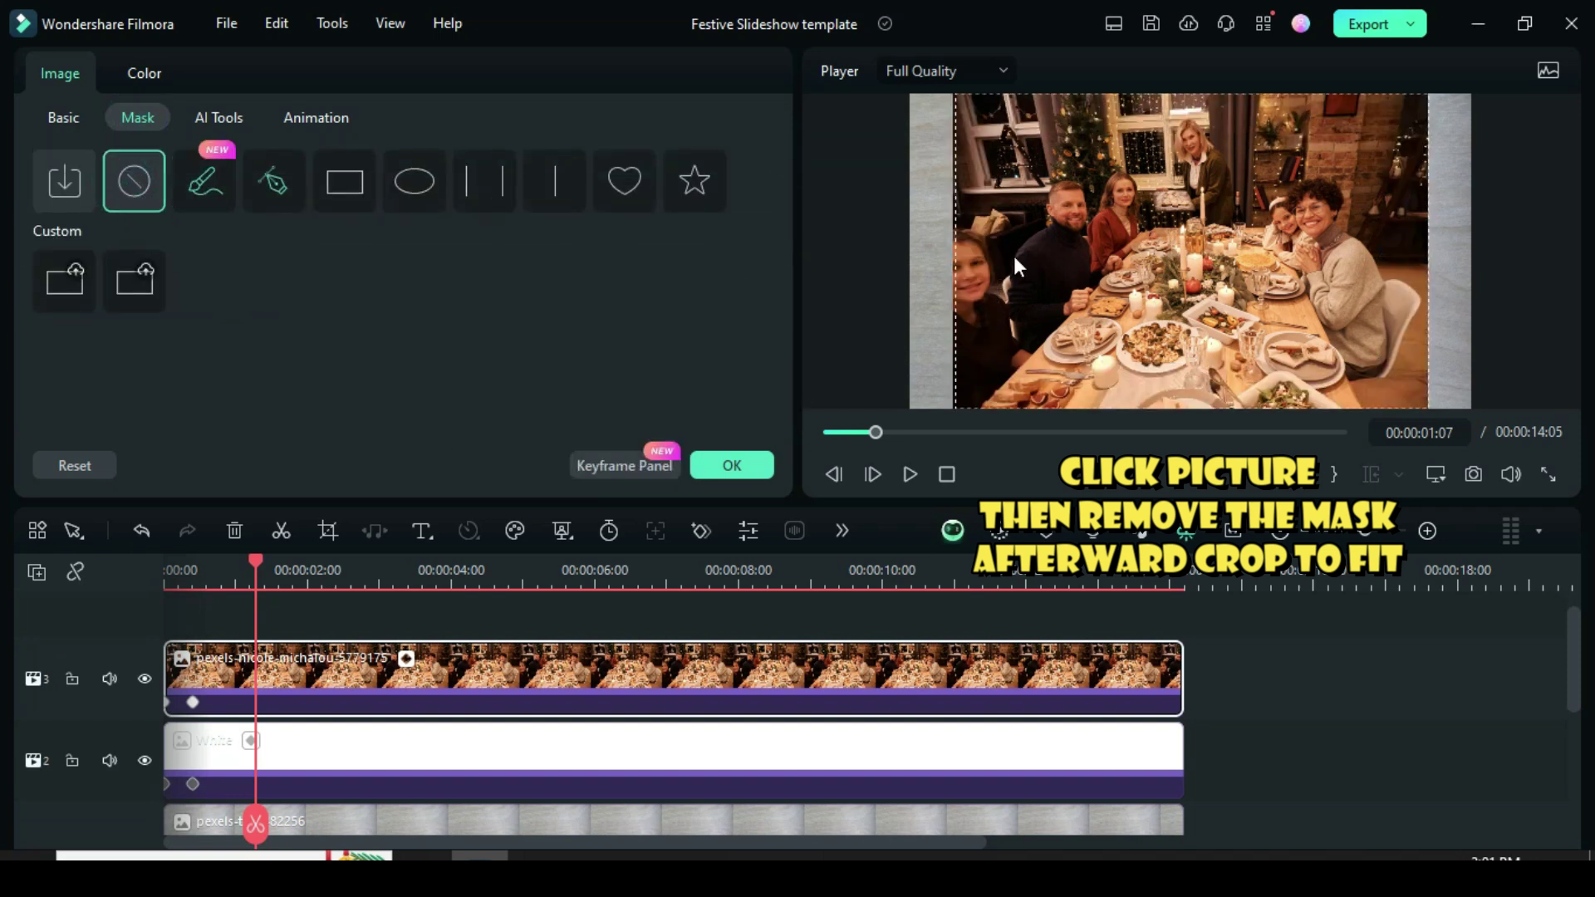
right_click(353, 659)
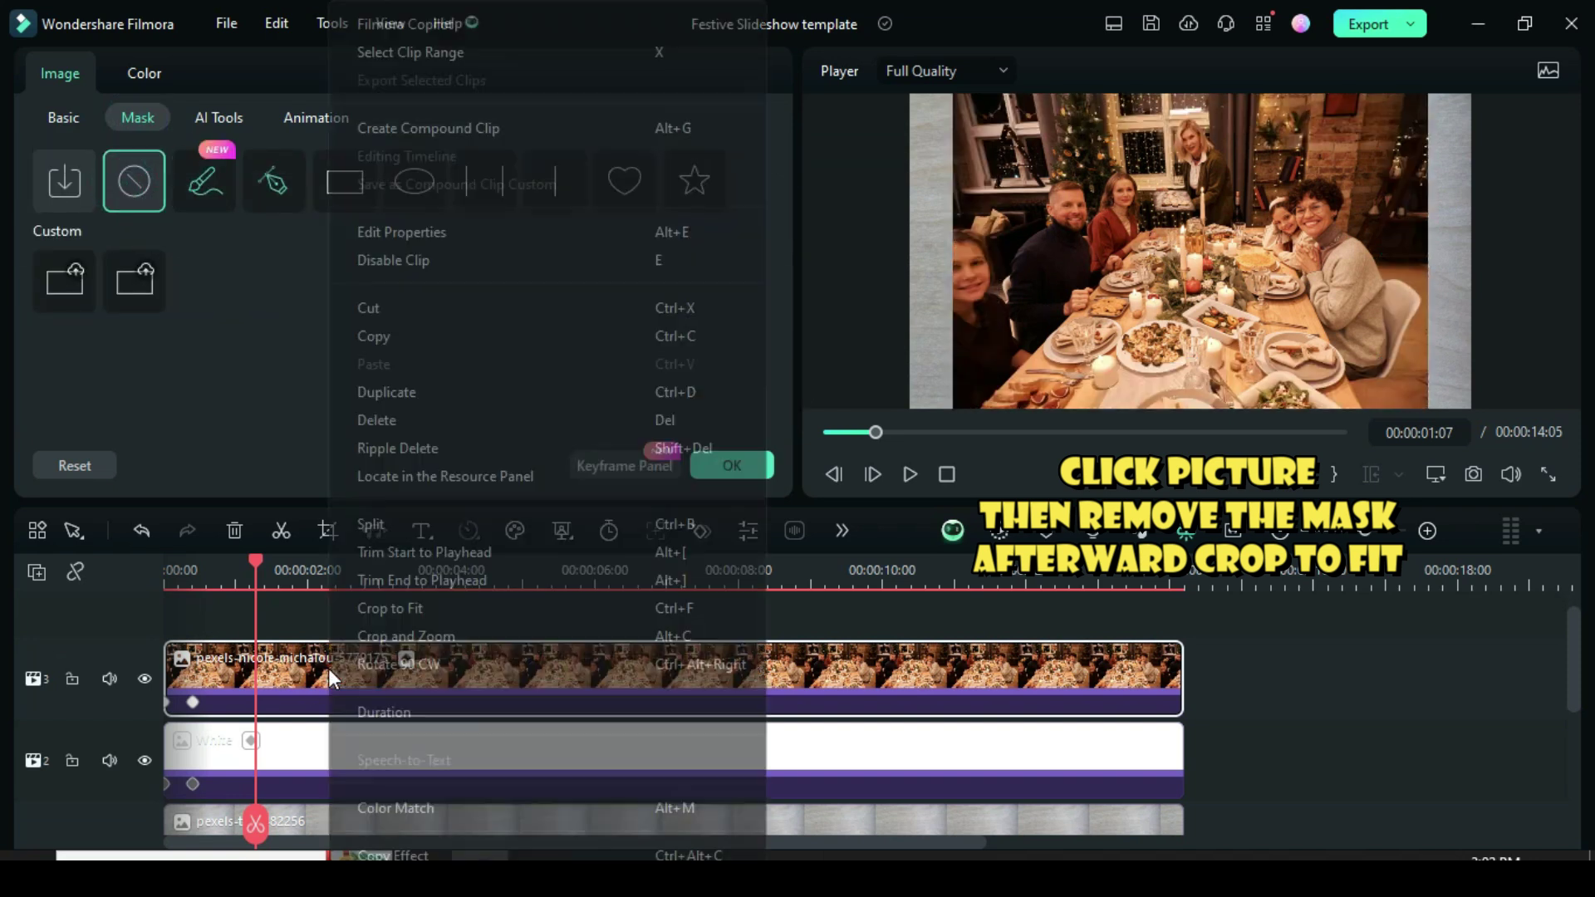
click(385, 613)
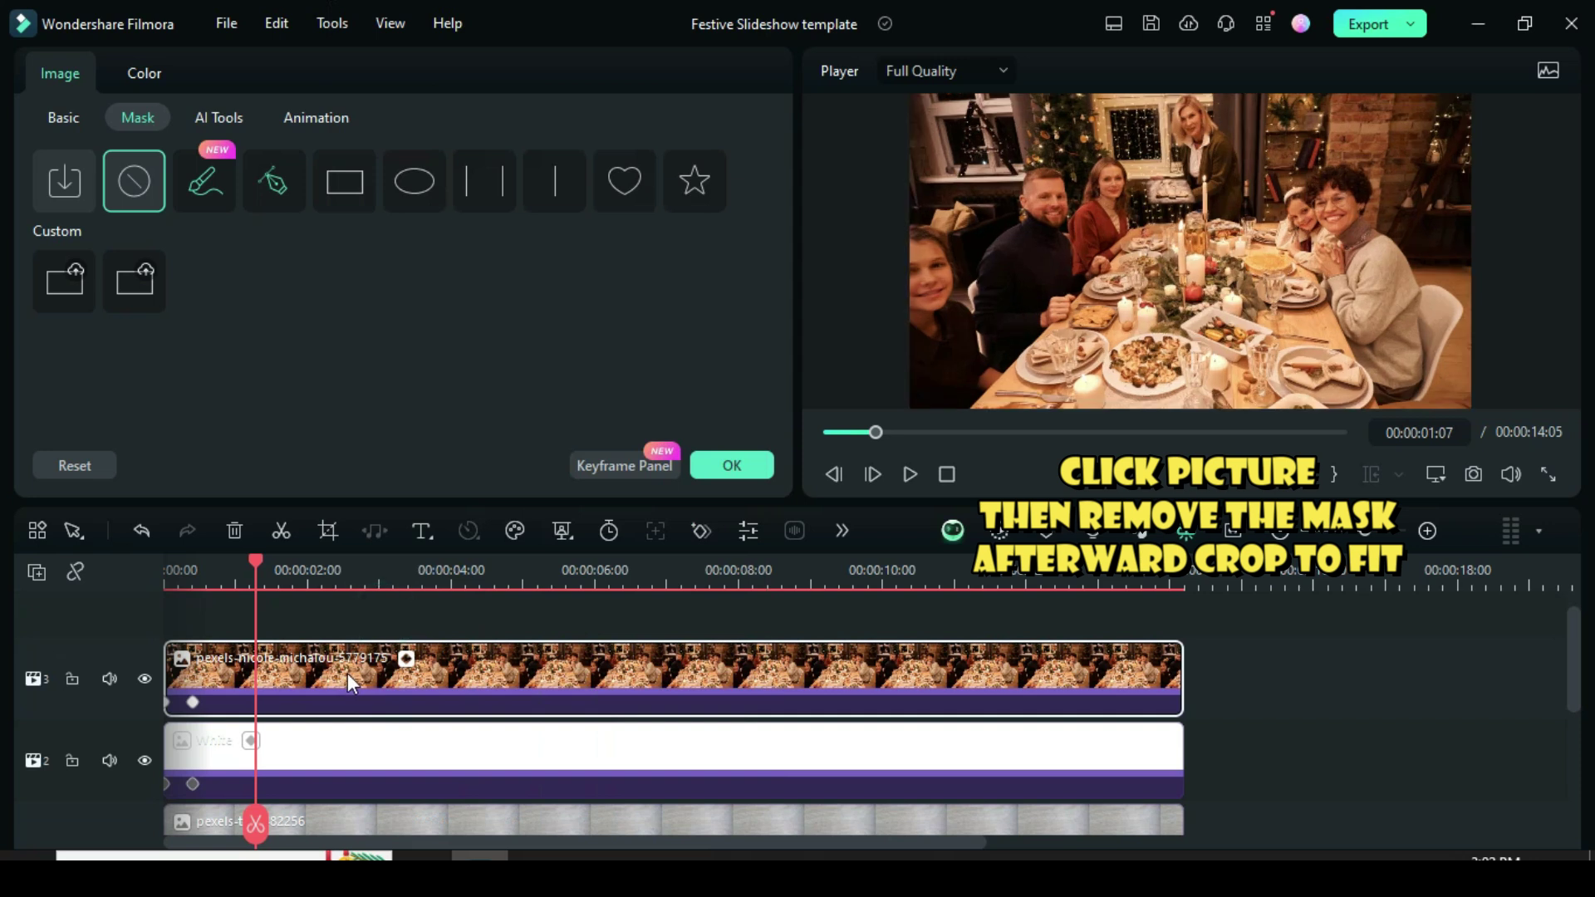
Scale the dinner photo to 65%
click(53, 117)
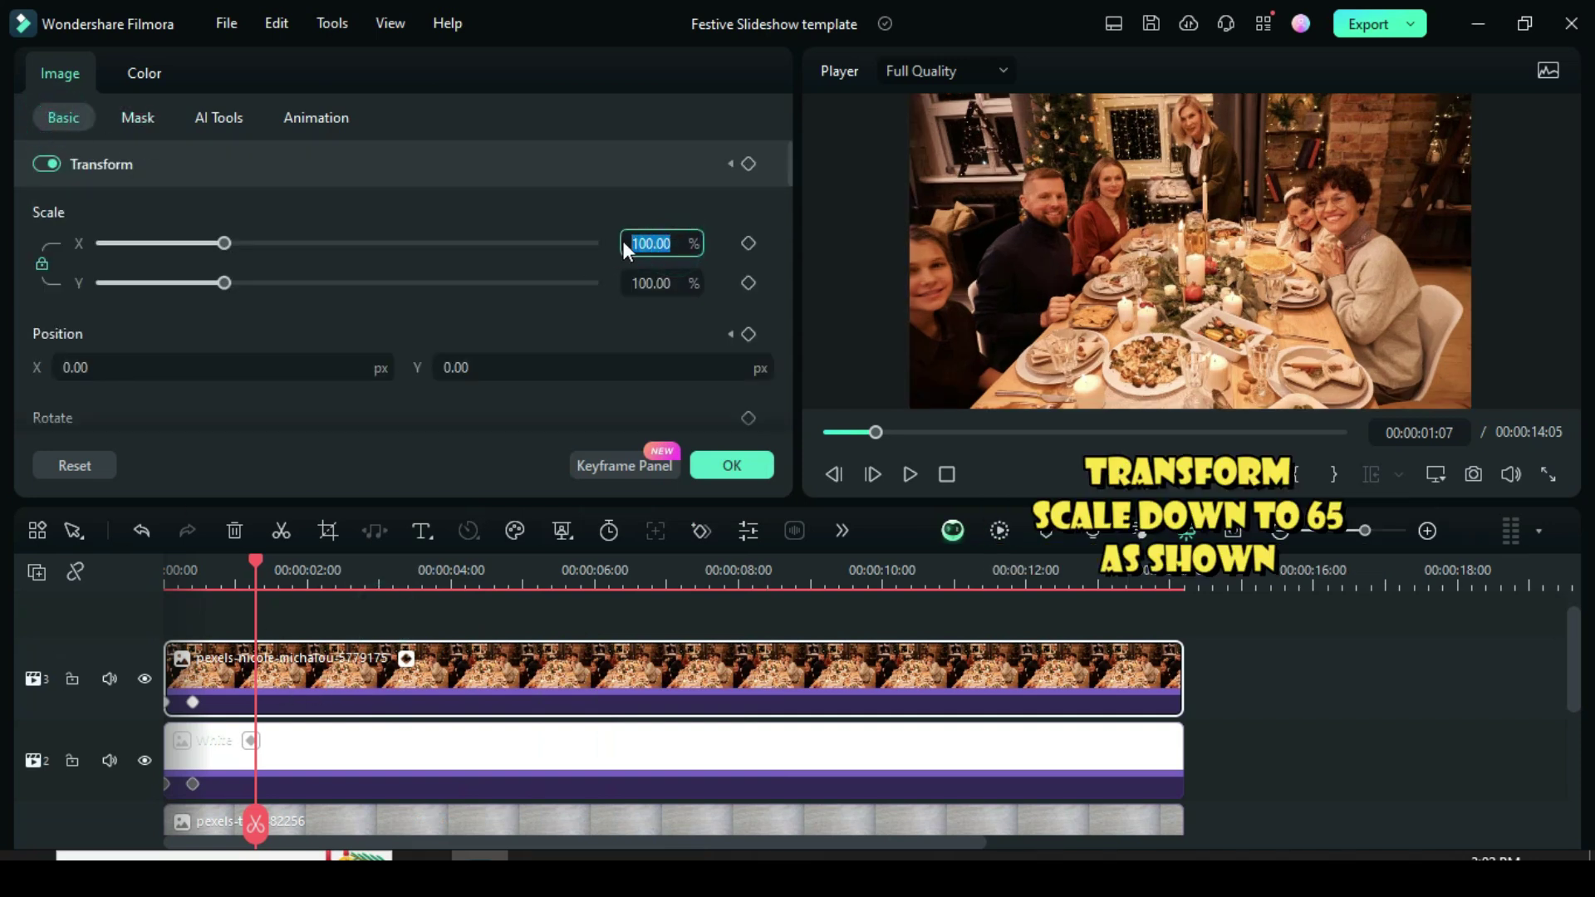
text(65)
key(Return)
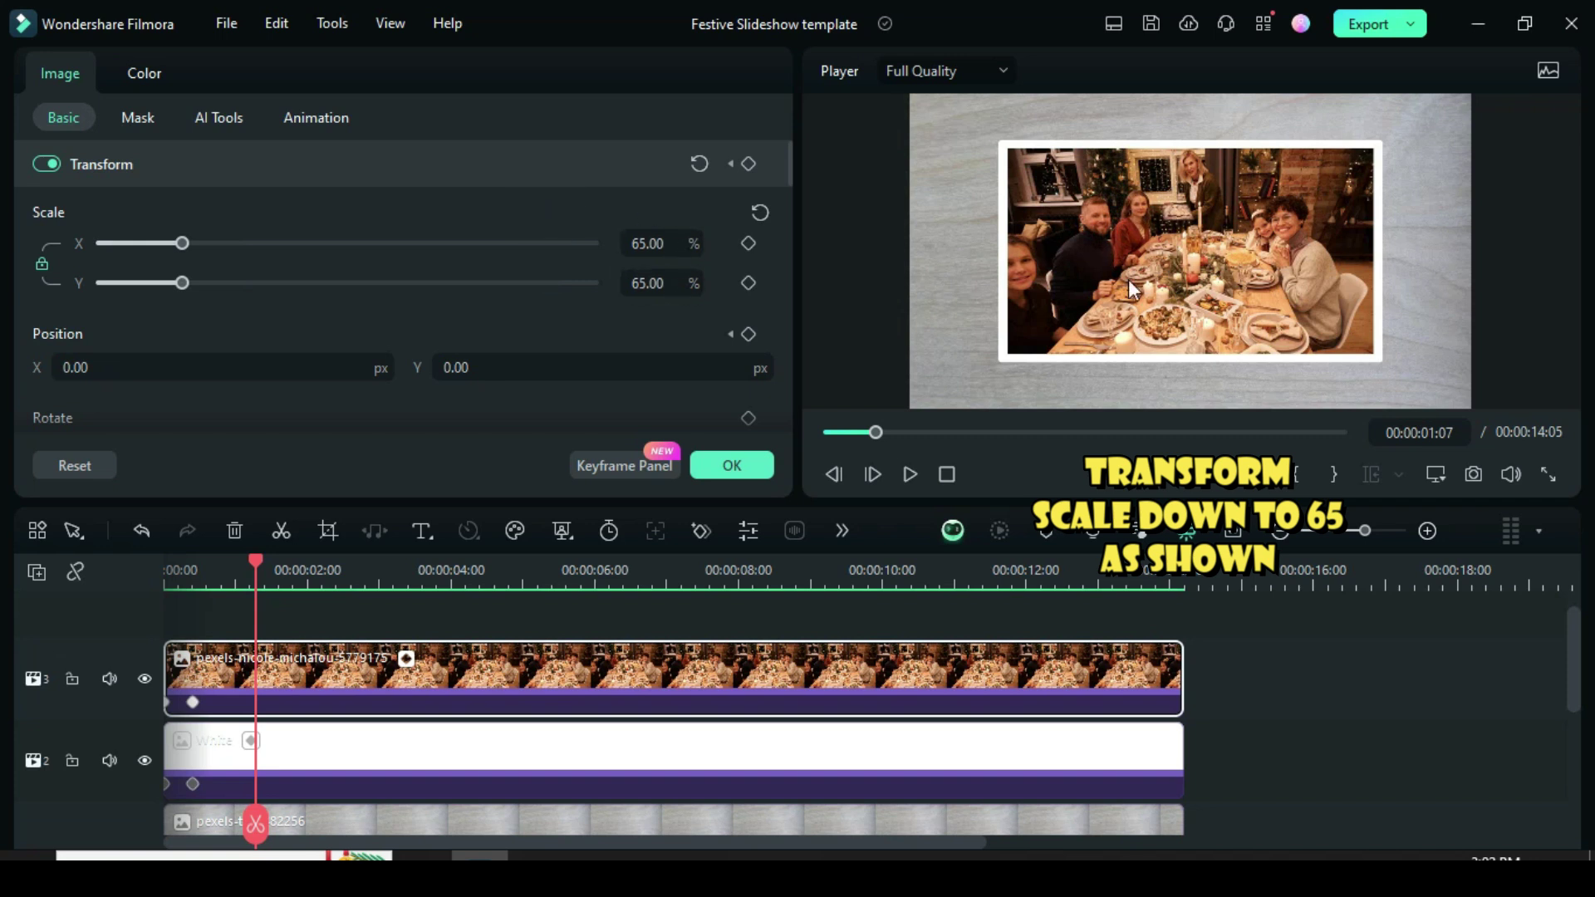
Keyframe the photo's Position Y from 0 at 01:00 to -72 at 01:10
mouse_move(244, 575)
mouse_down()
mouse_move(190, 580)
mouse_move(236, 582)
mouse_up()
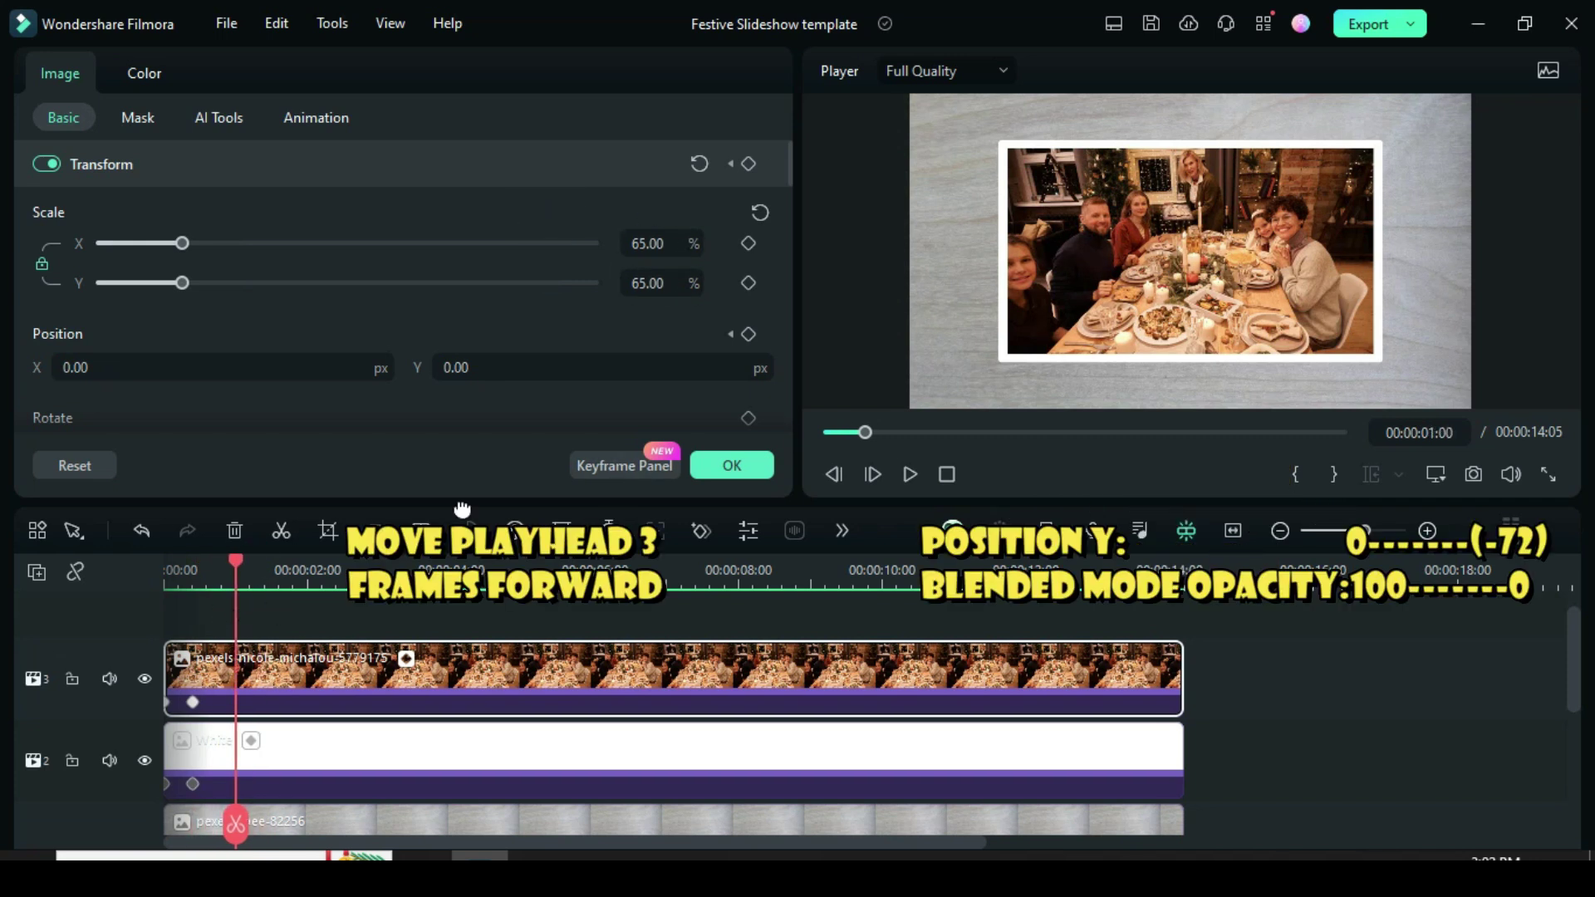
scroll(737, 301, down, 1)
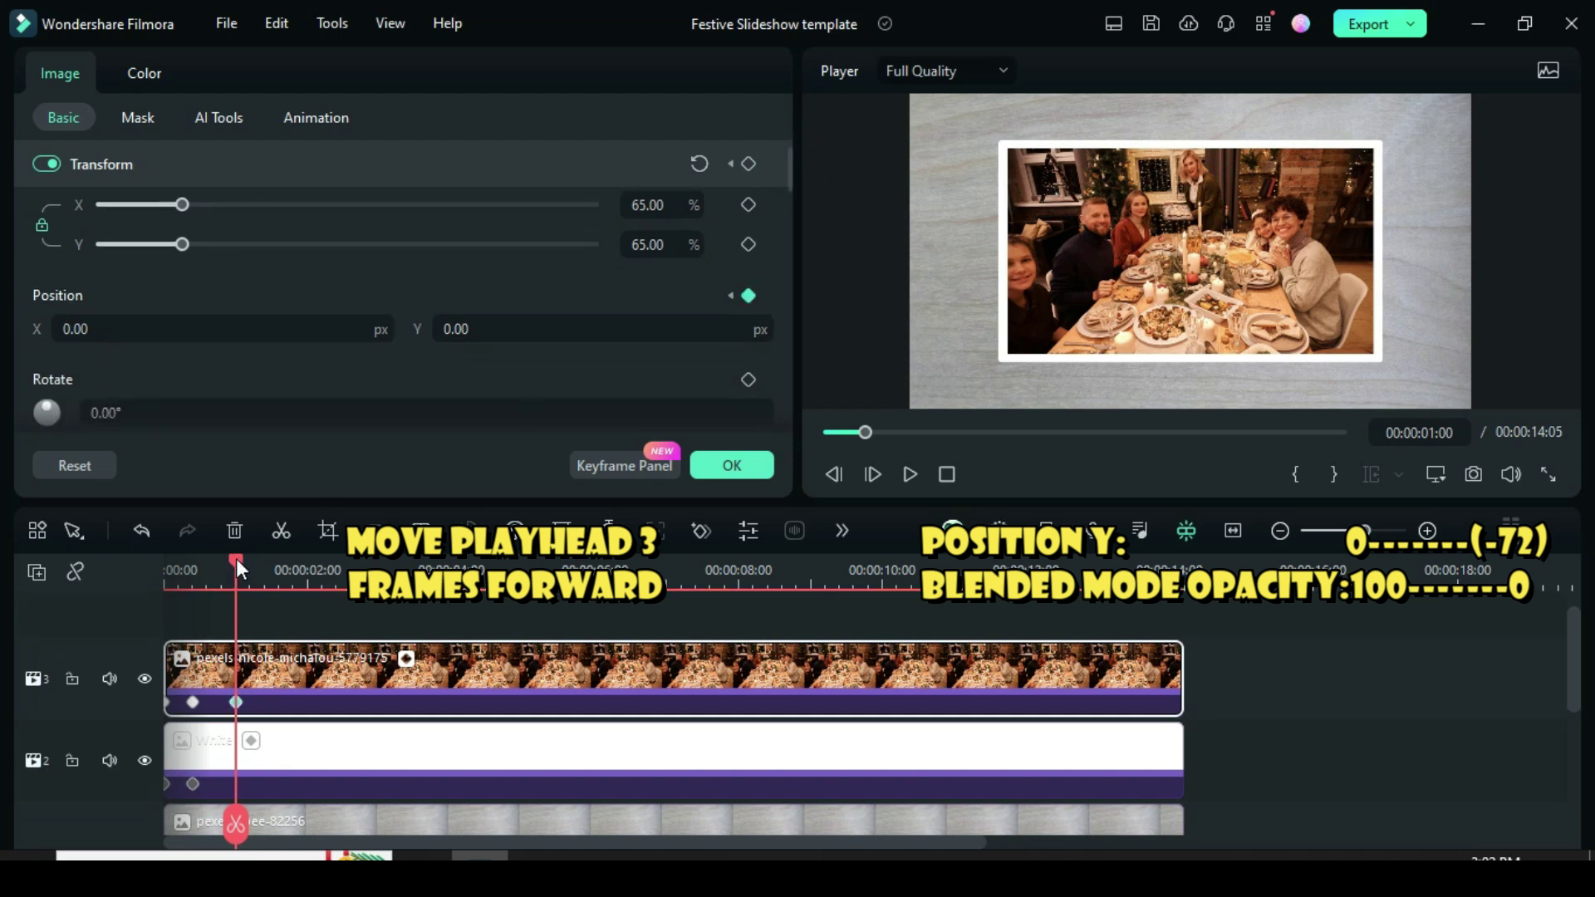
drag(236, 558, 266, 557)
click(502, 330)
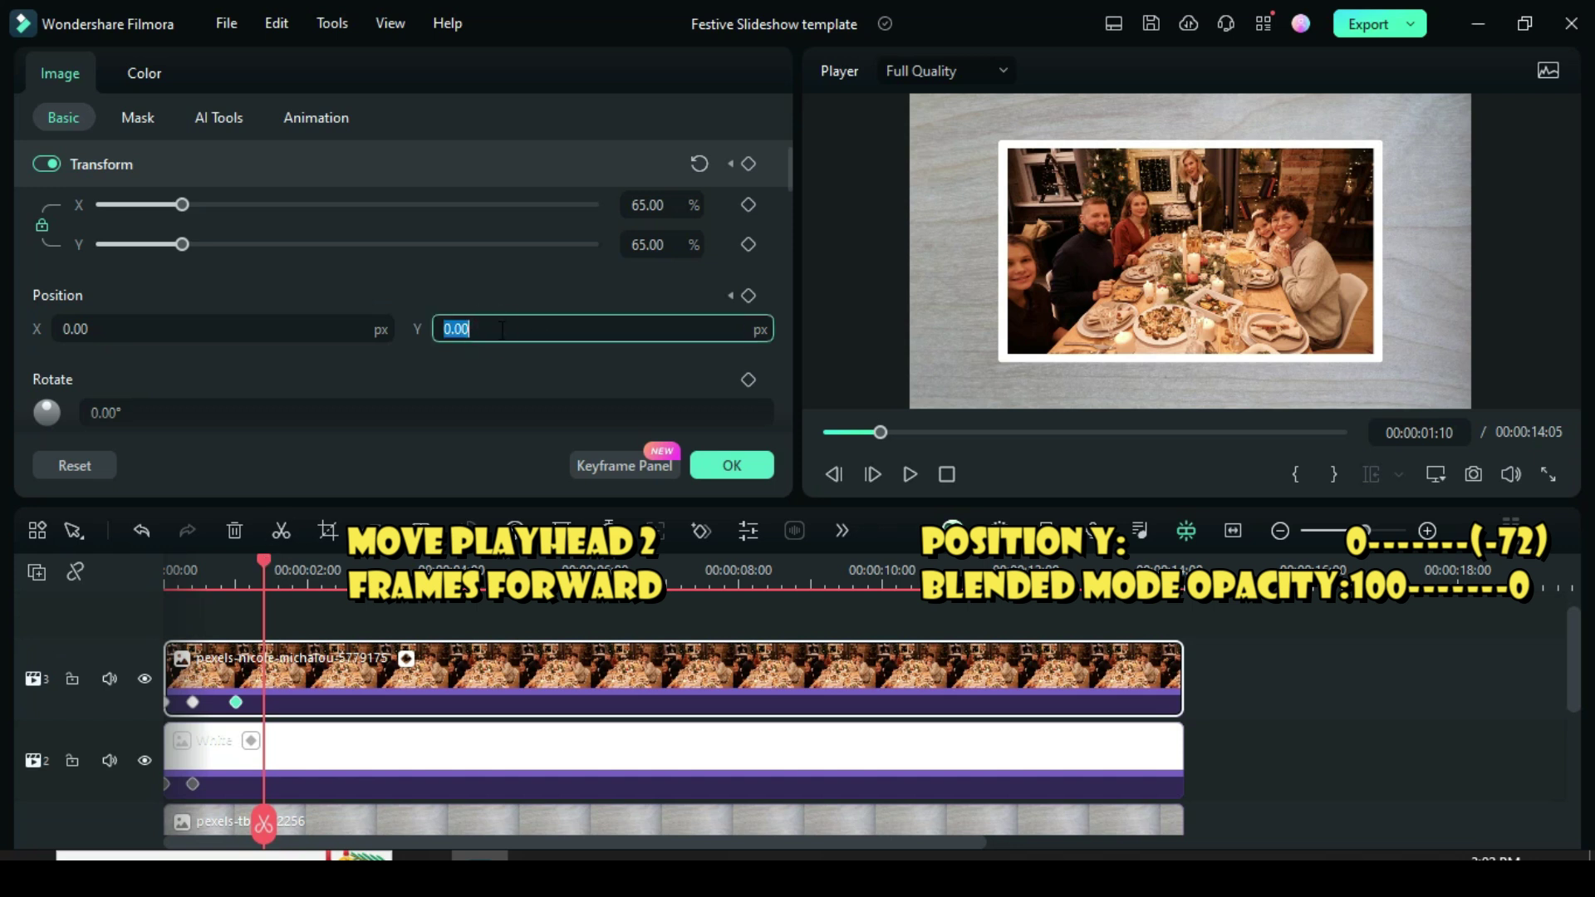
text(-72)
key(Return)
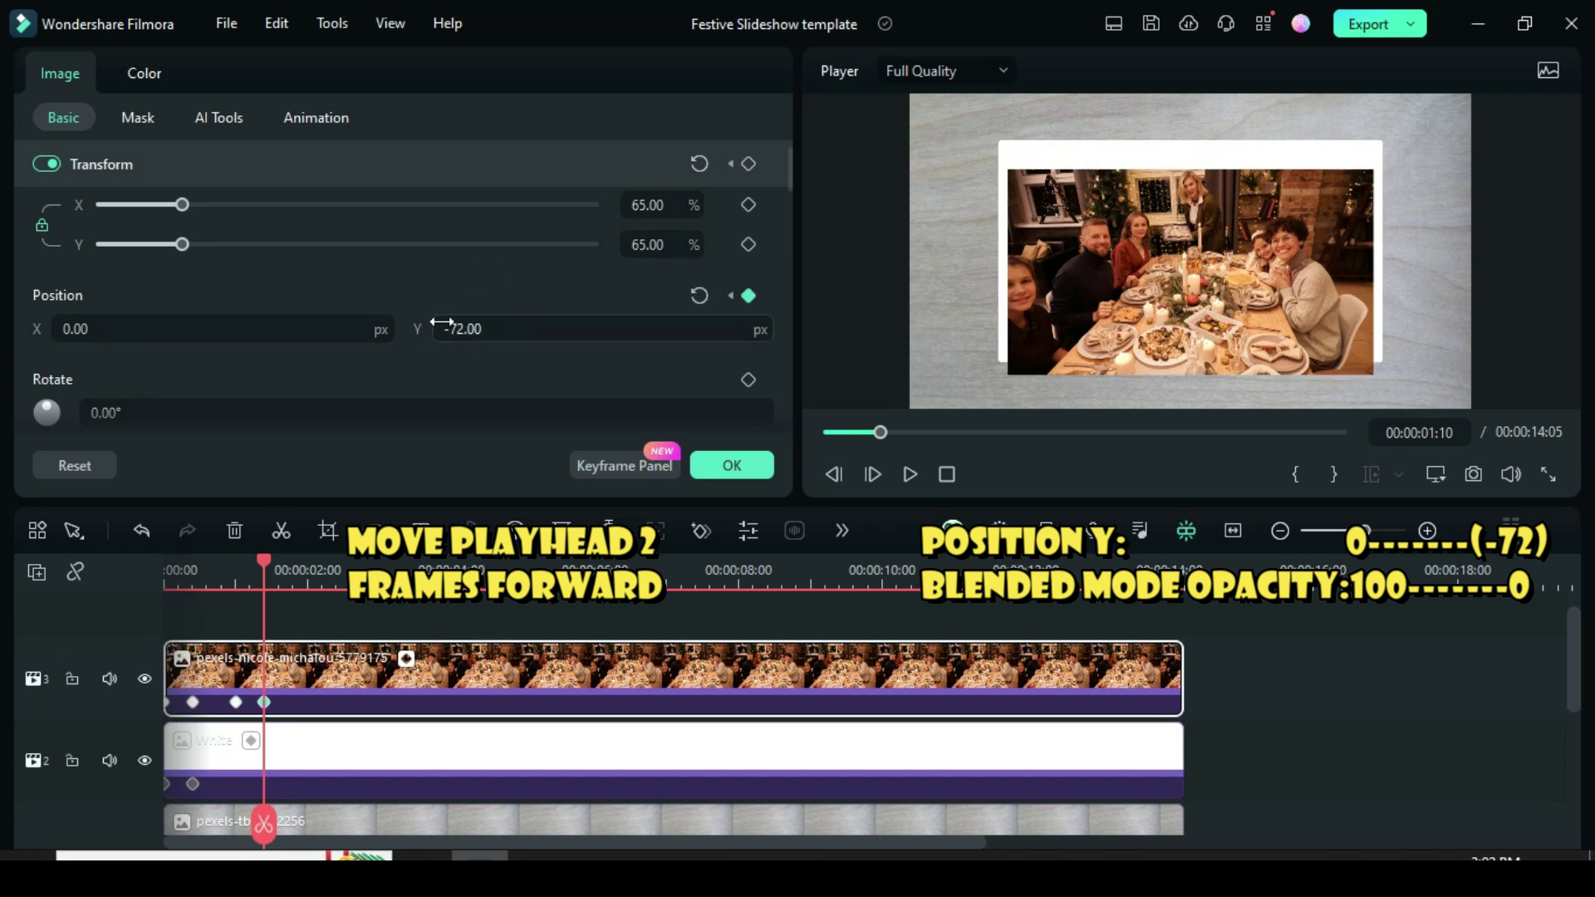
click(236, 700)
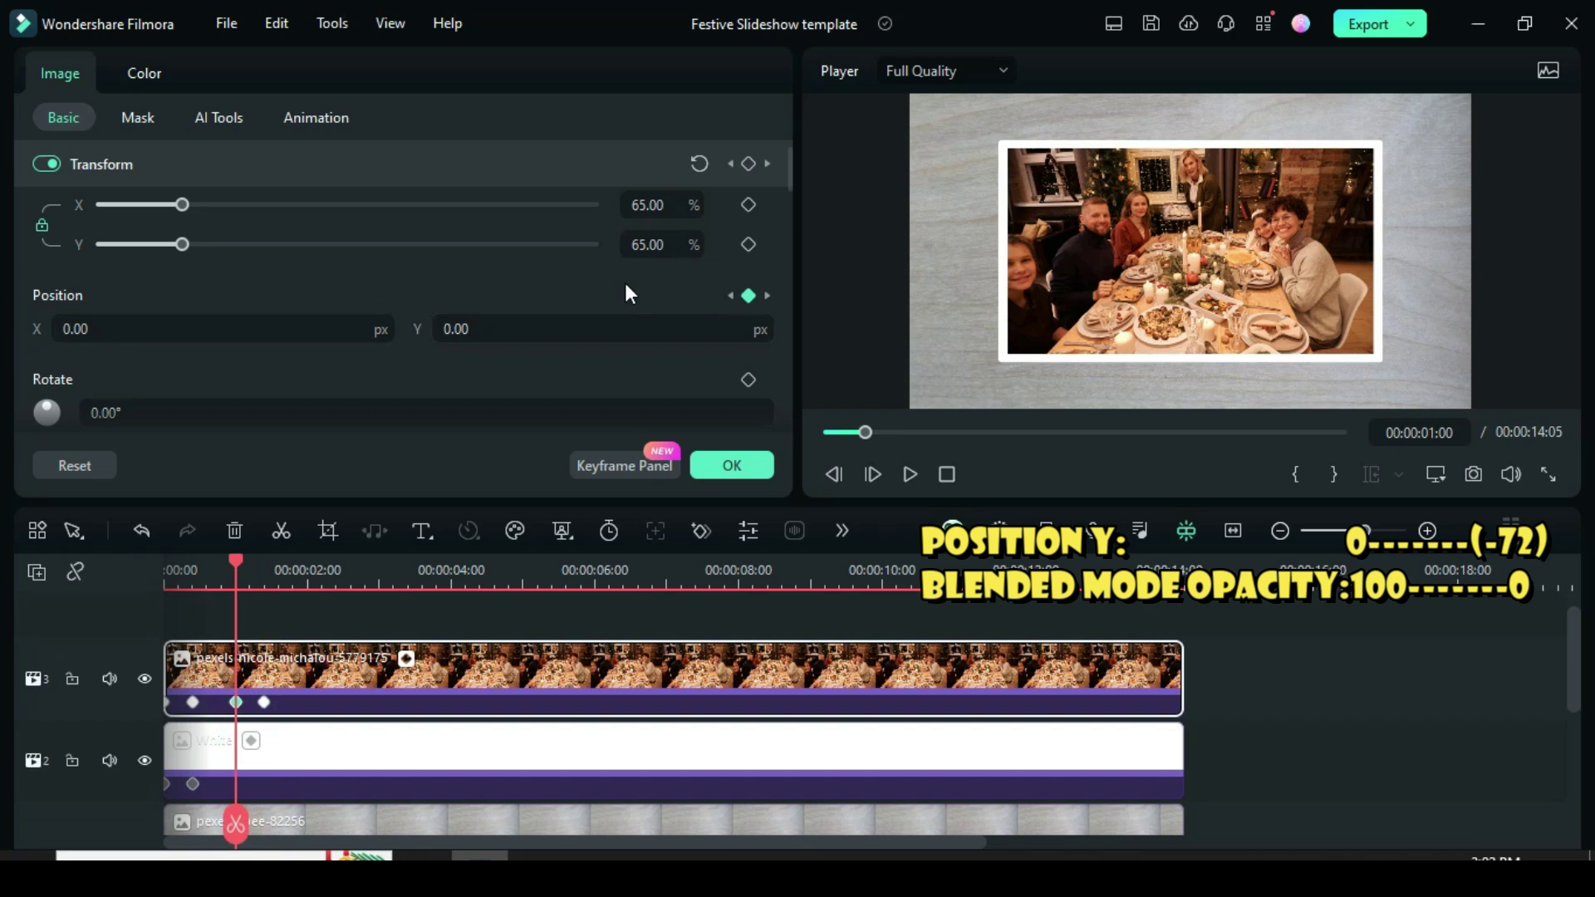
Keyframe the photo's opacity from 100 at 01:00 to 0 at 01:10
drag(784, 173, 789, 225)
click(747, 325)
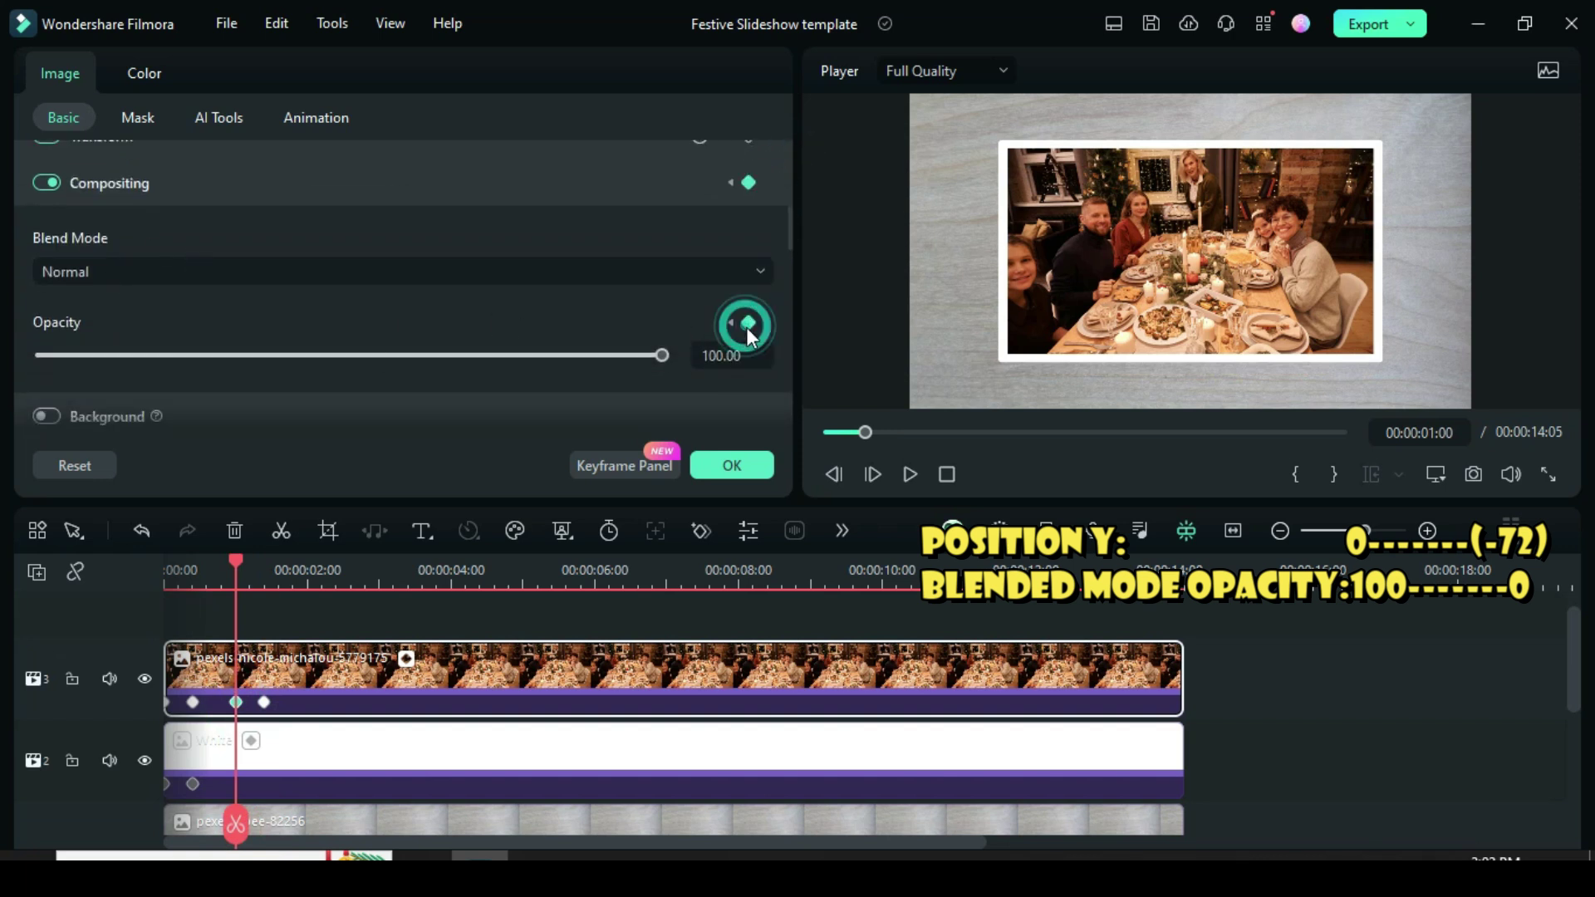
click(265, 701)
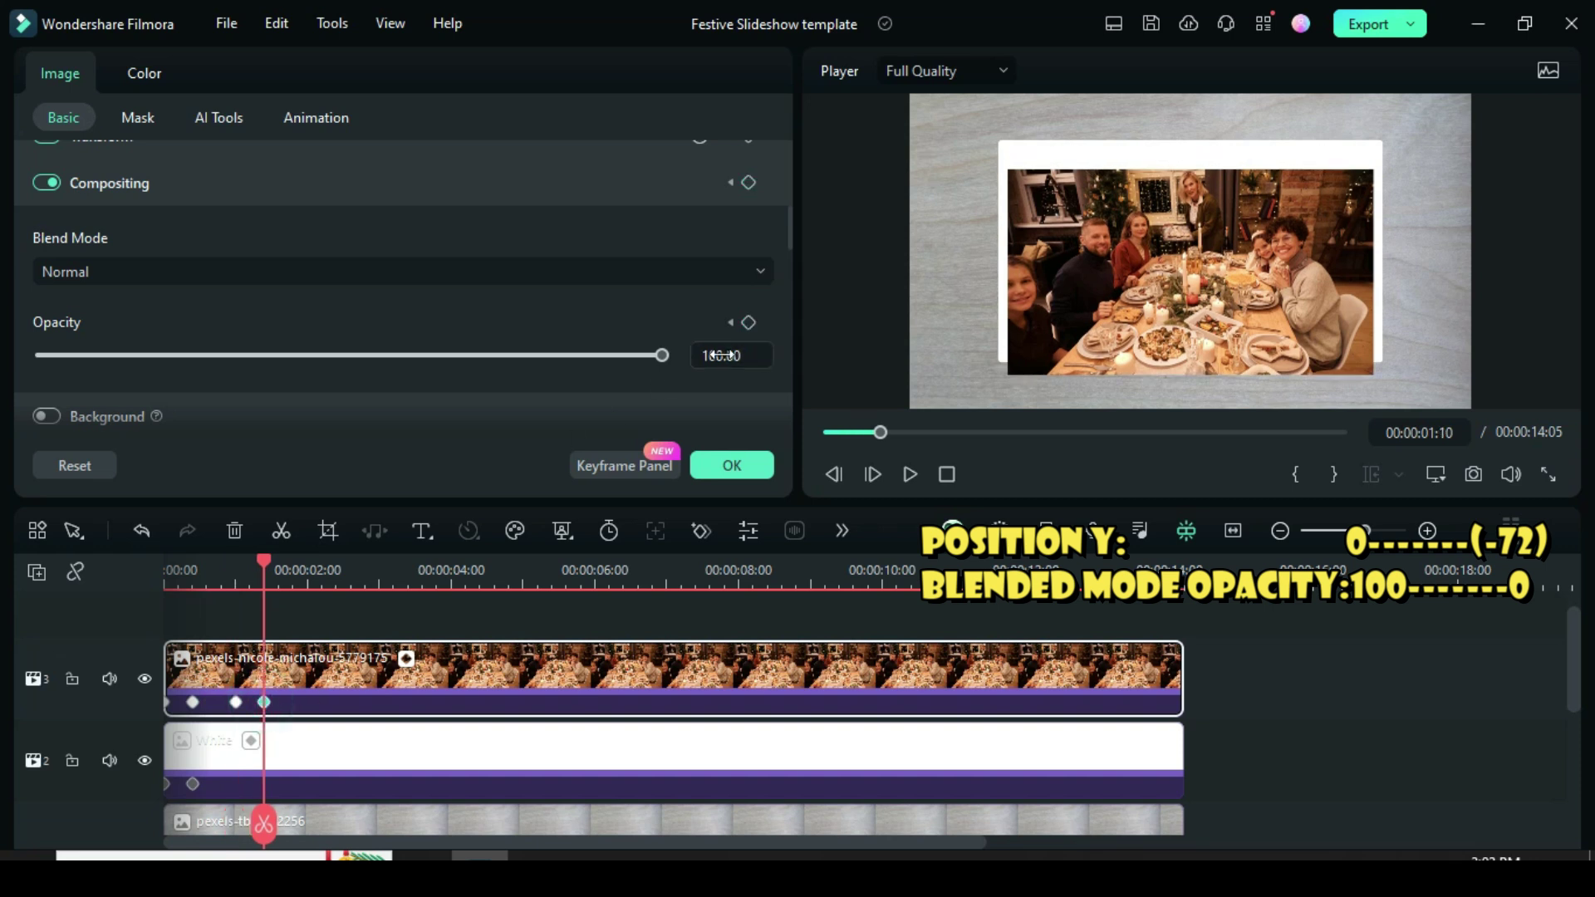
text(0)
key(Return)
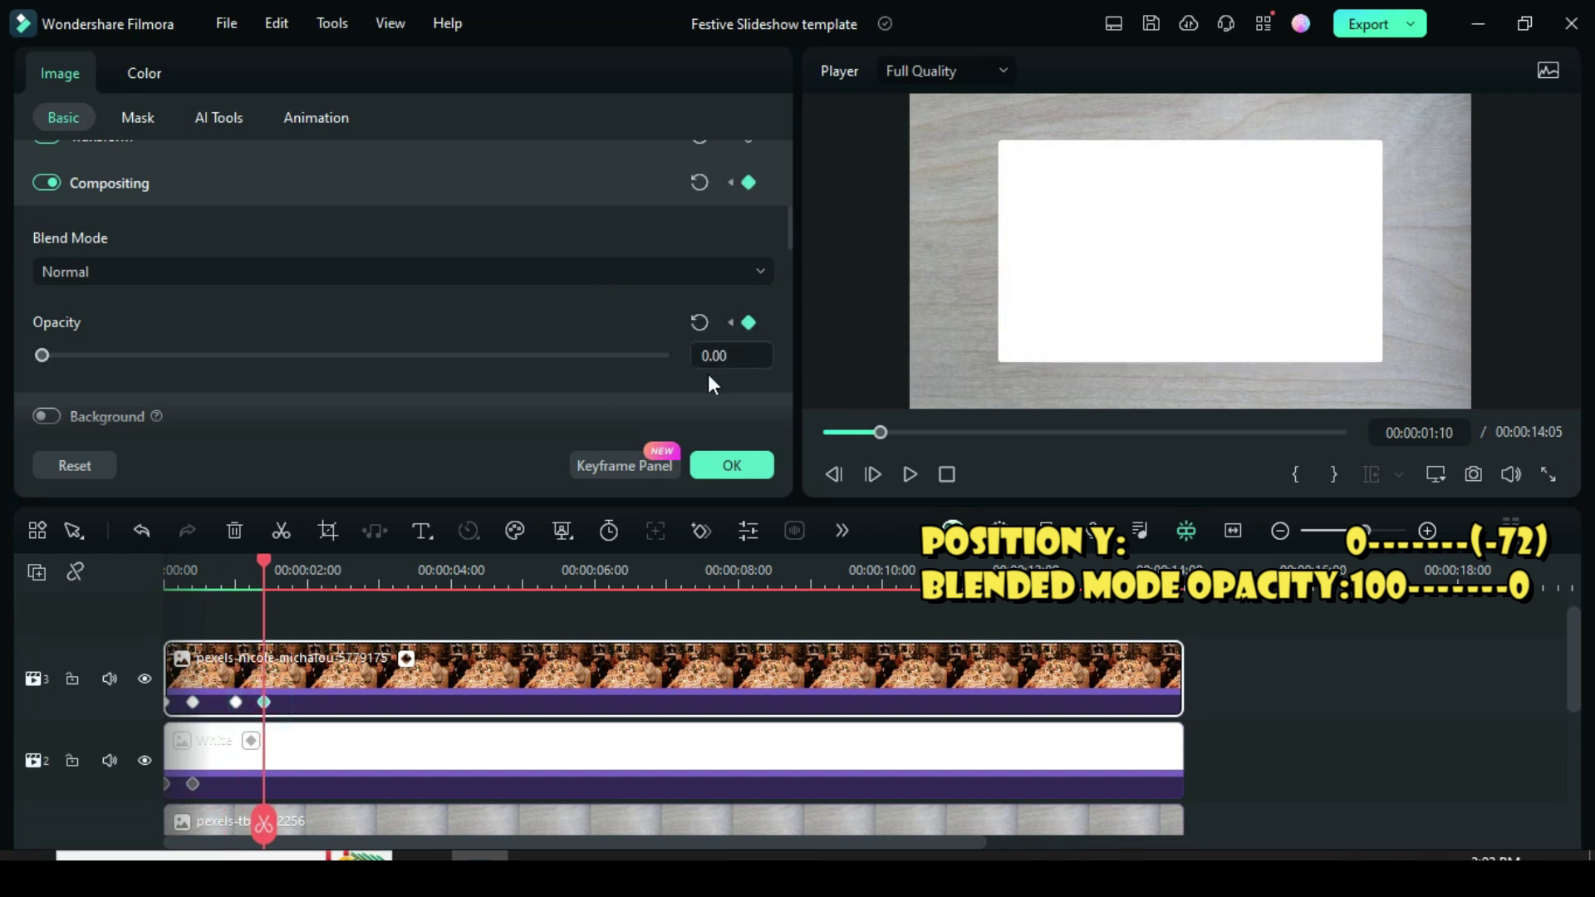
Apply Ease in to the photo's Position keyframes and close the properties panel
click(607, 467)
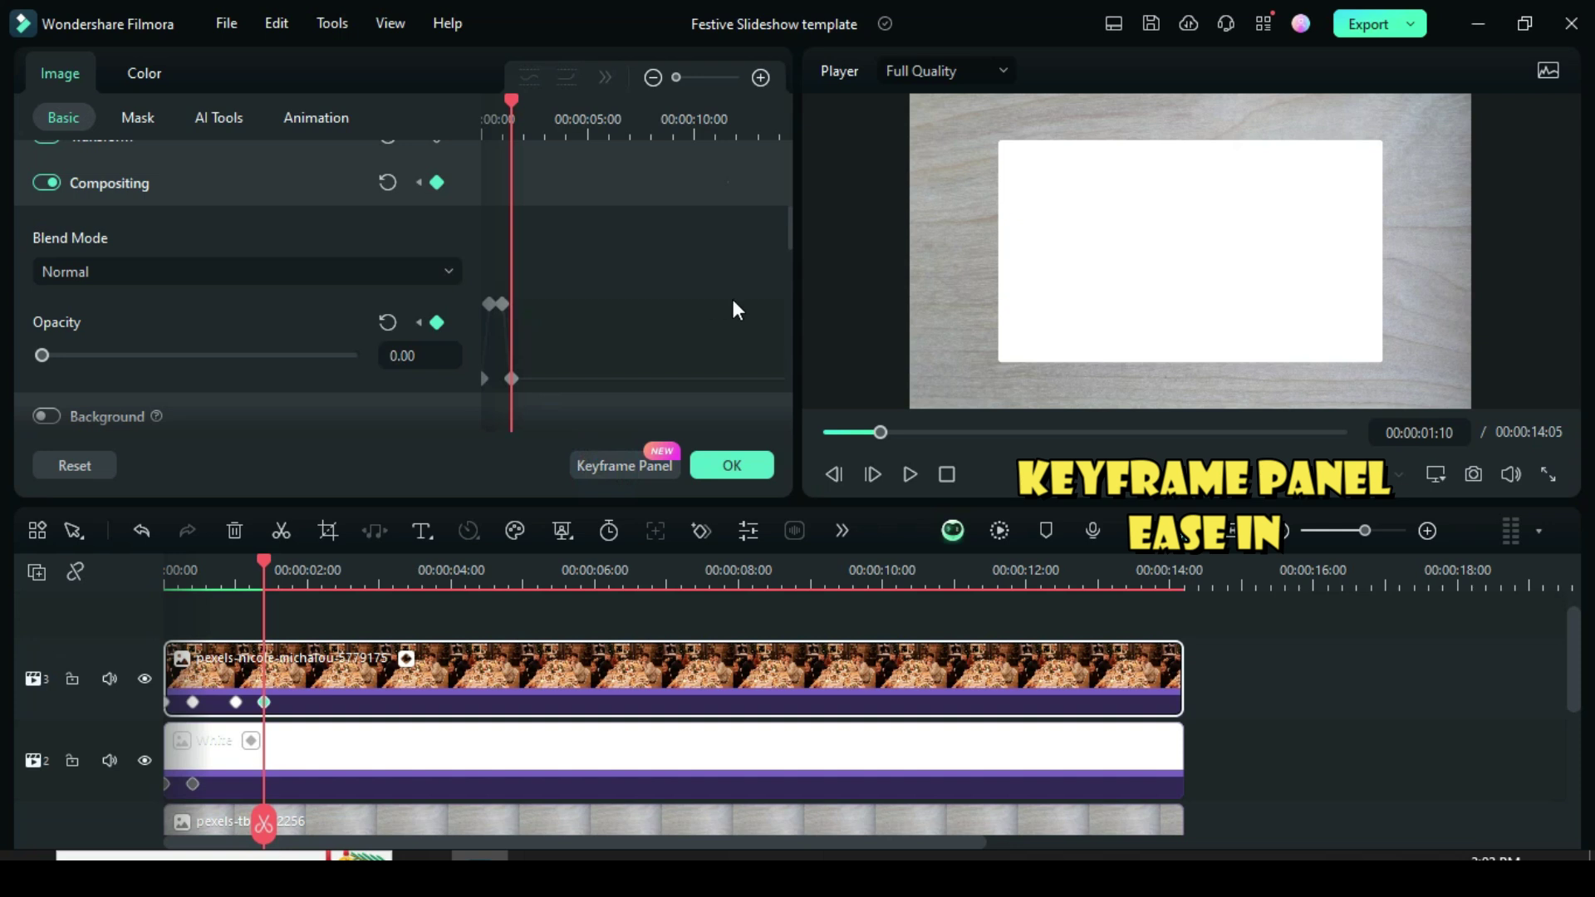
drag(789, 245, 447, 153)
drag(511, 100, 639, 160)
drag(695, 405, 503, 316)
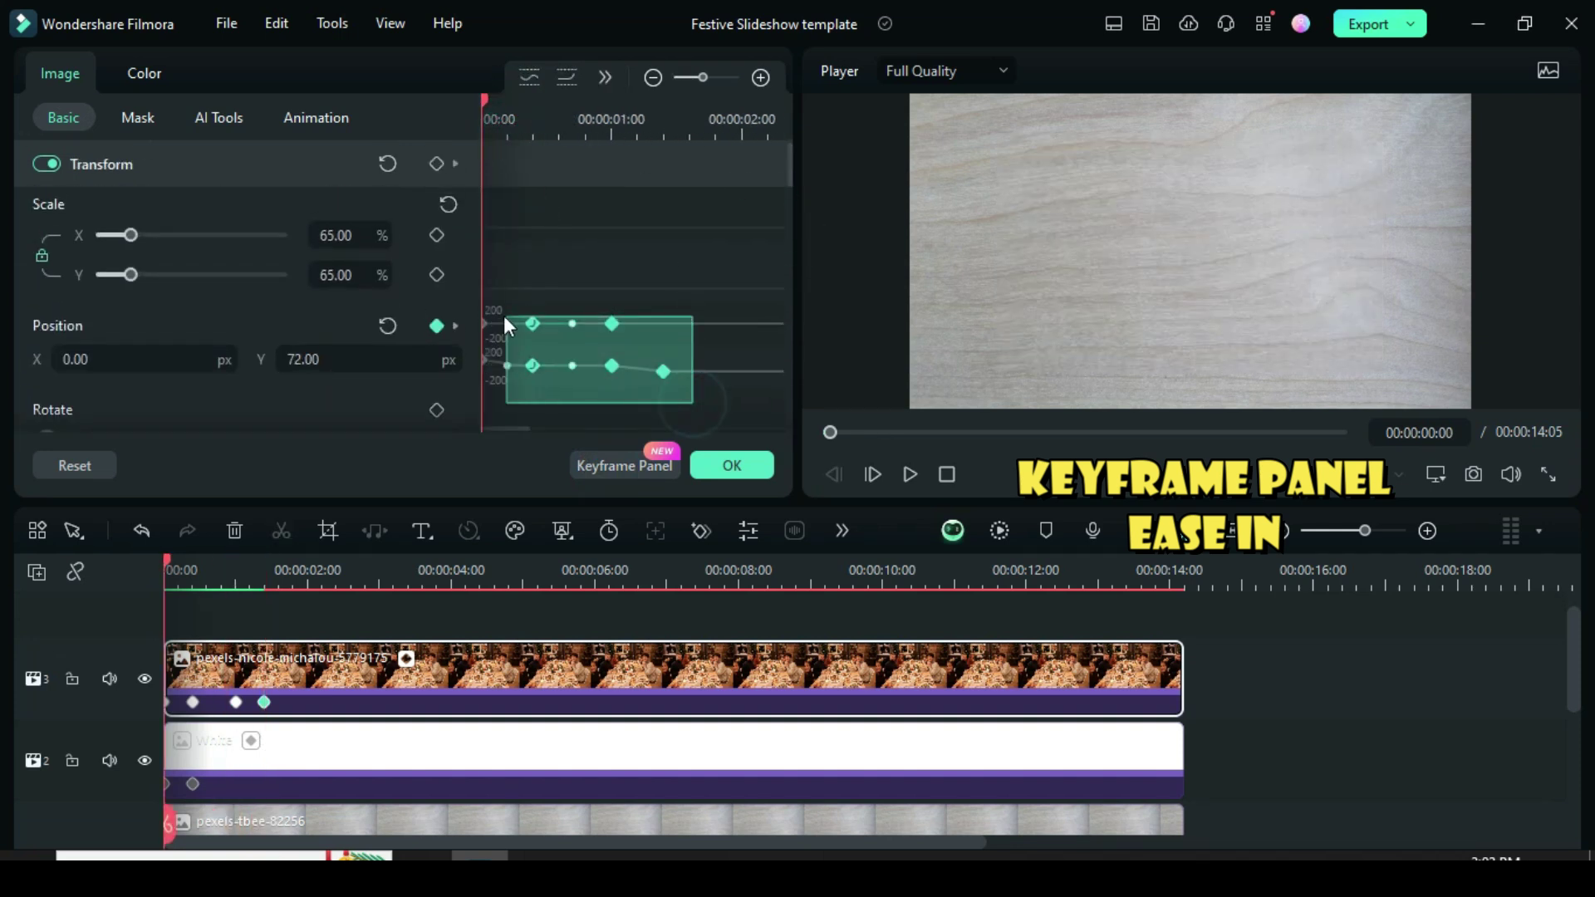
right_click(613, 328)
click(664, 556)
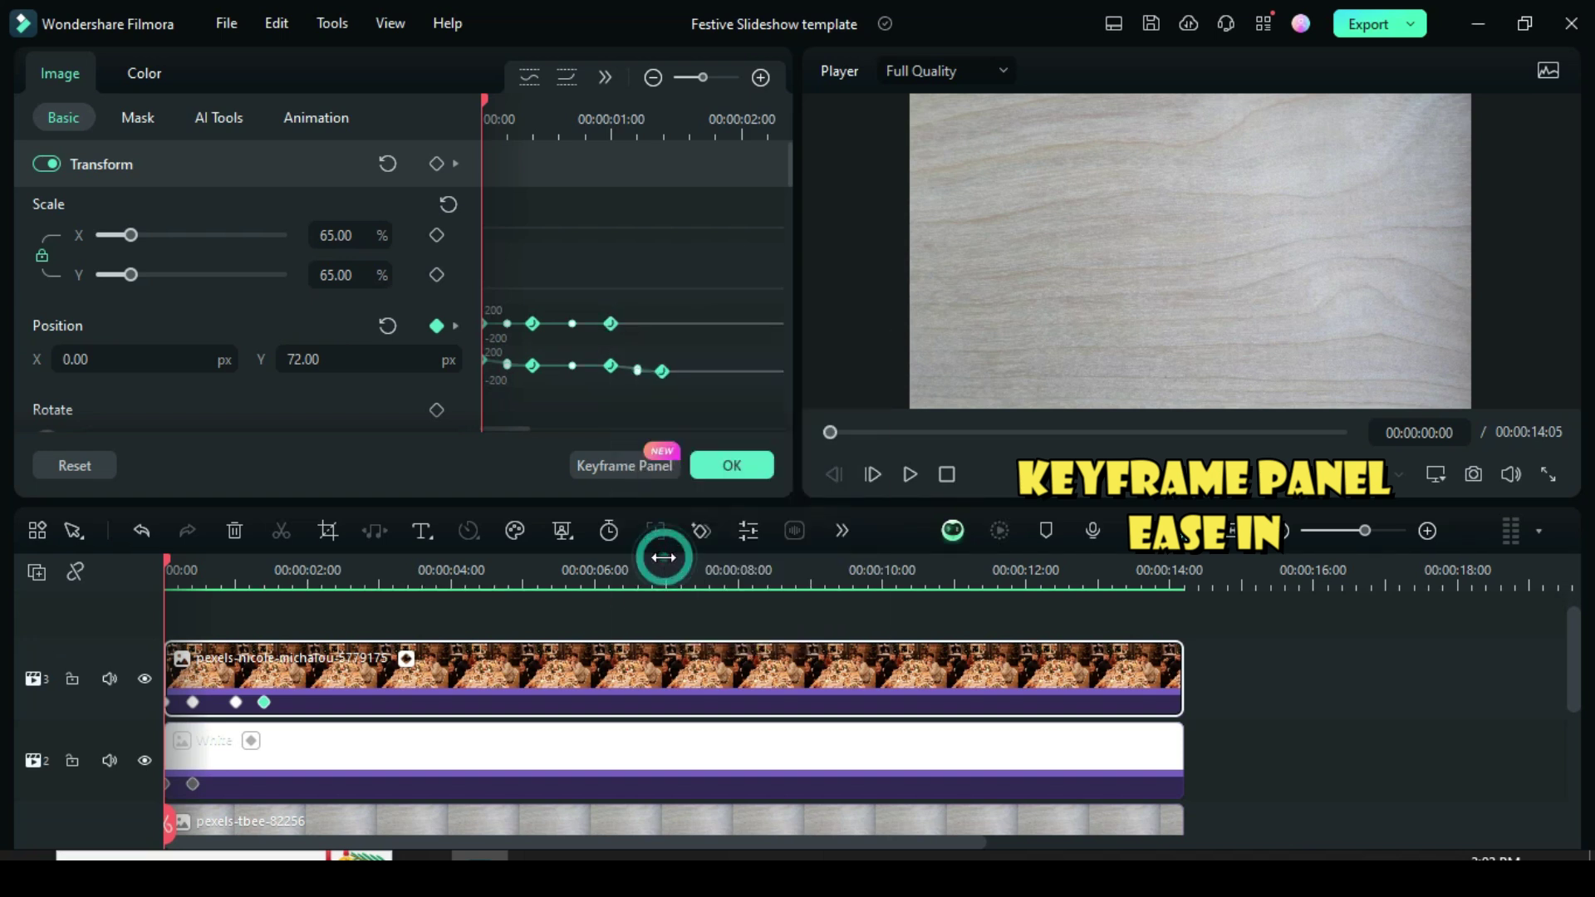
click(610, 465)
click(732, 465)
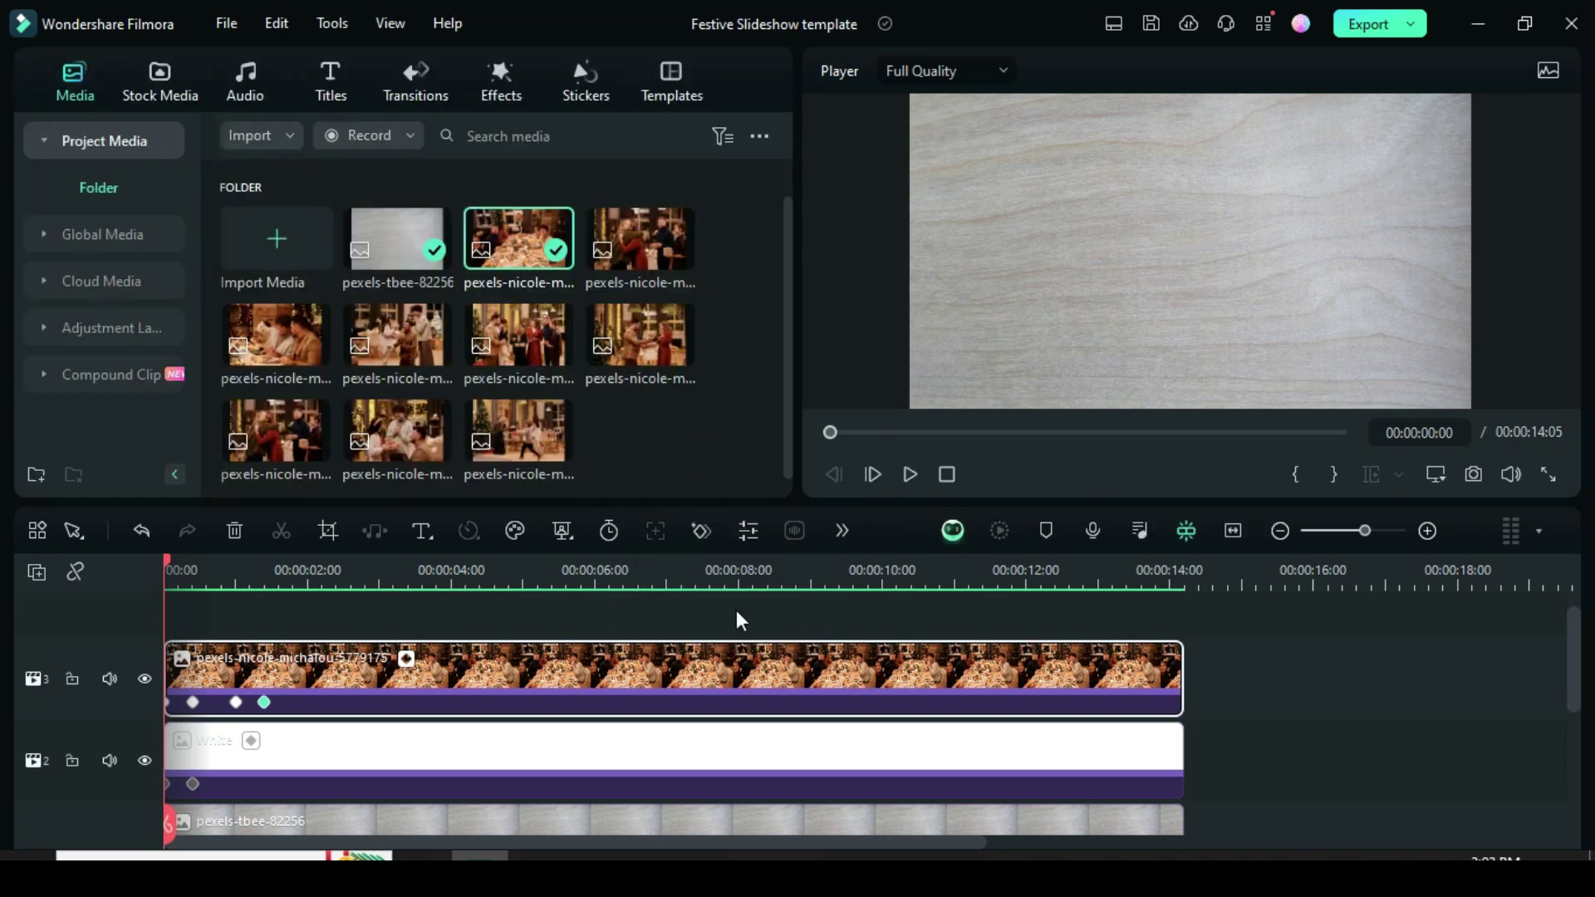
Preview the photo fading out to the white panel, stopping near 01:14
click(911, 474)
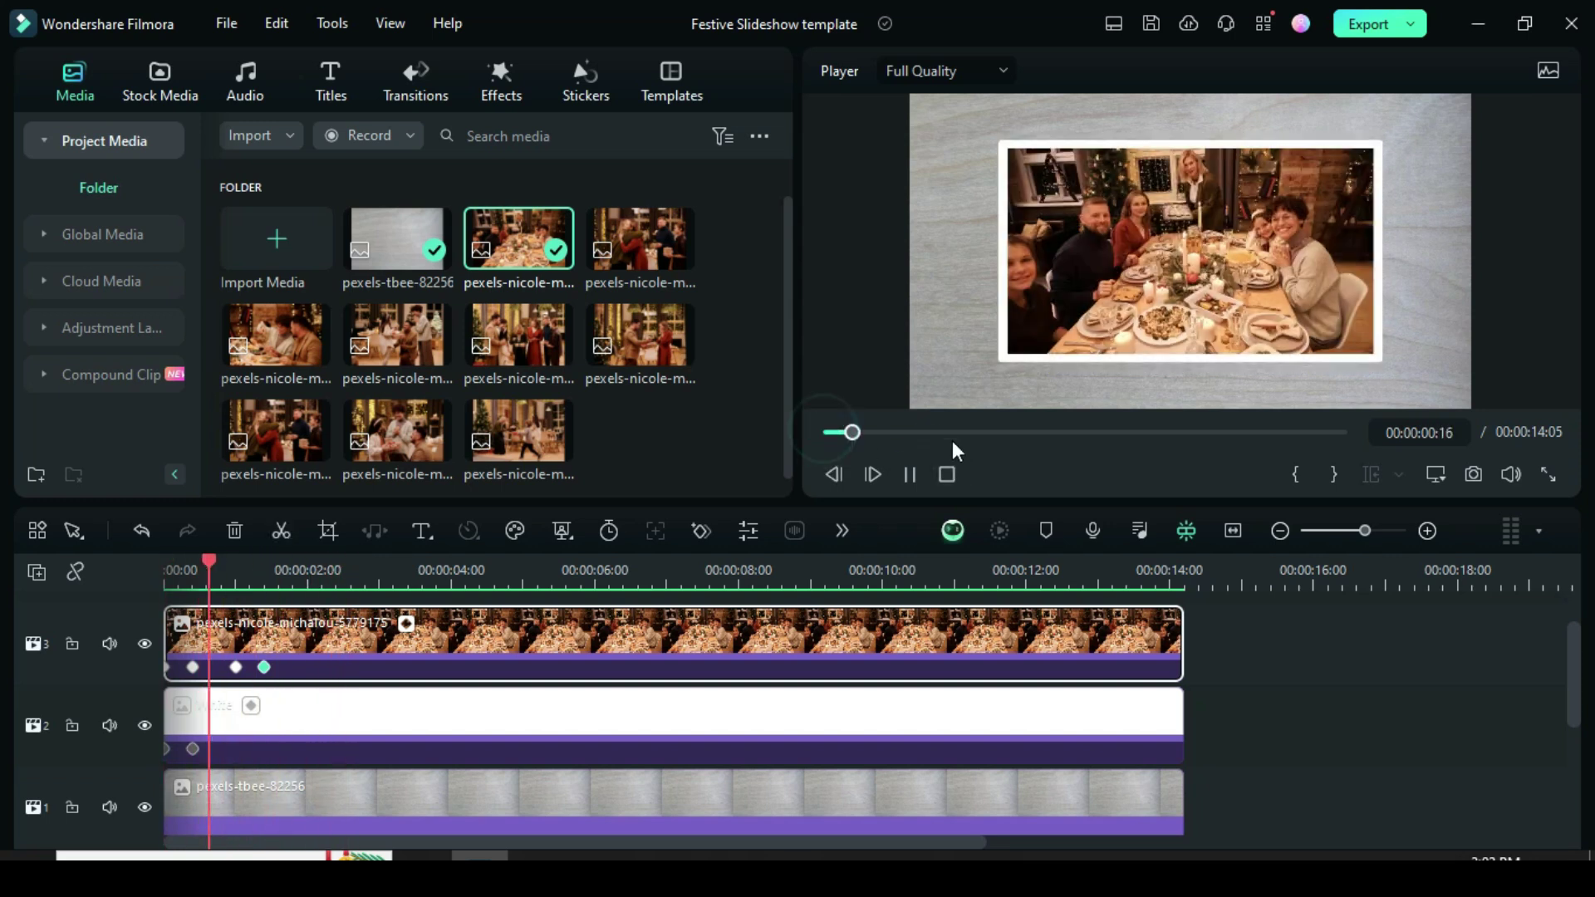
click(911, 475)
mouse_move(310, 569)
mouse_down()
mouse_move(266, 570)
mouse_move(280, 572)
mouse_up()
scroll(447, 673, up, 1)
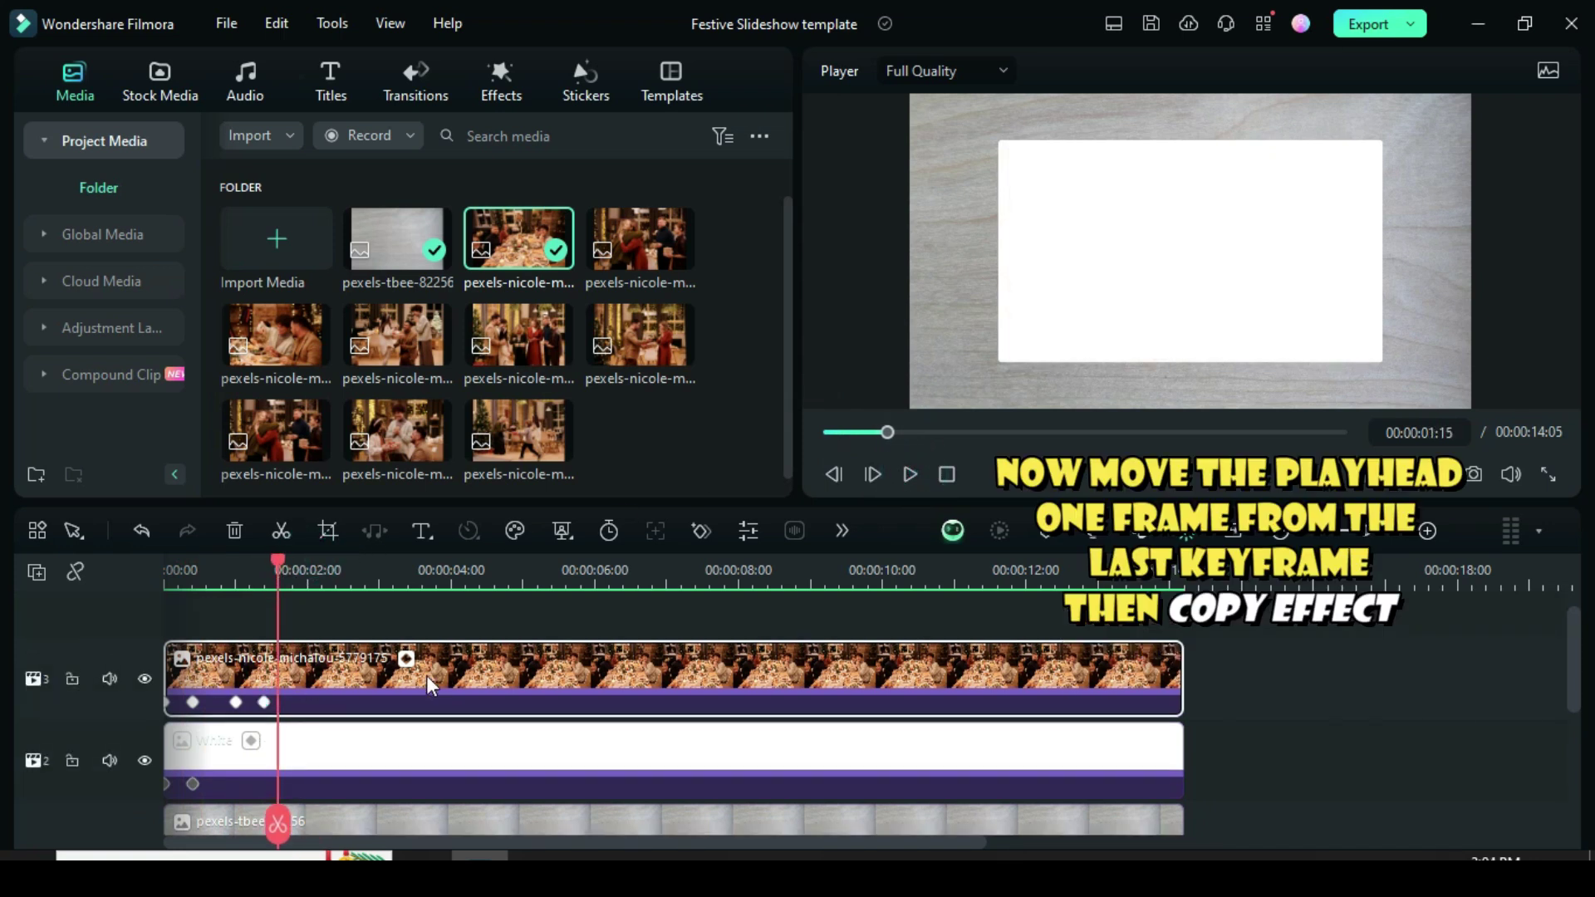
Copy the first photo's effects and add the hugging photo on a new track, extended, with them pasted
right_click(442, 685)
click(505, 732)
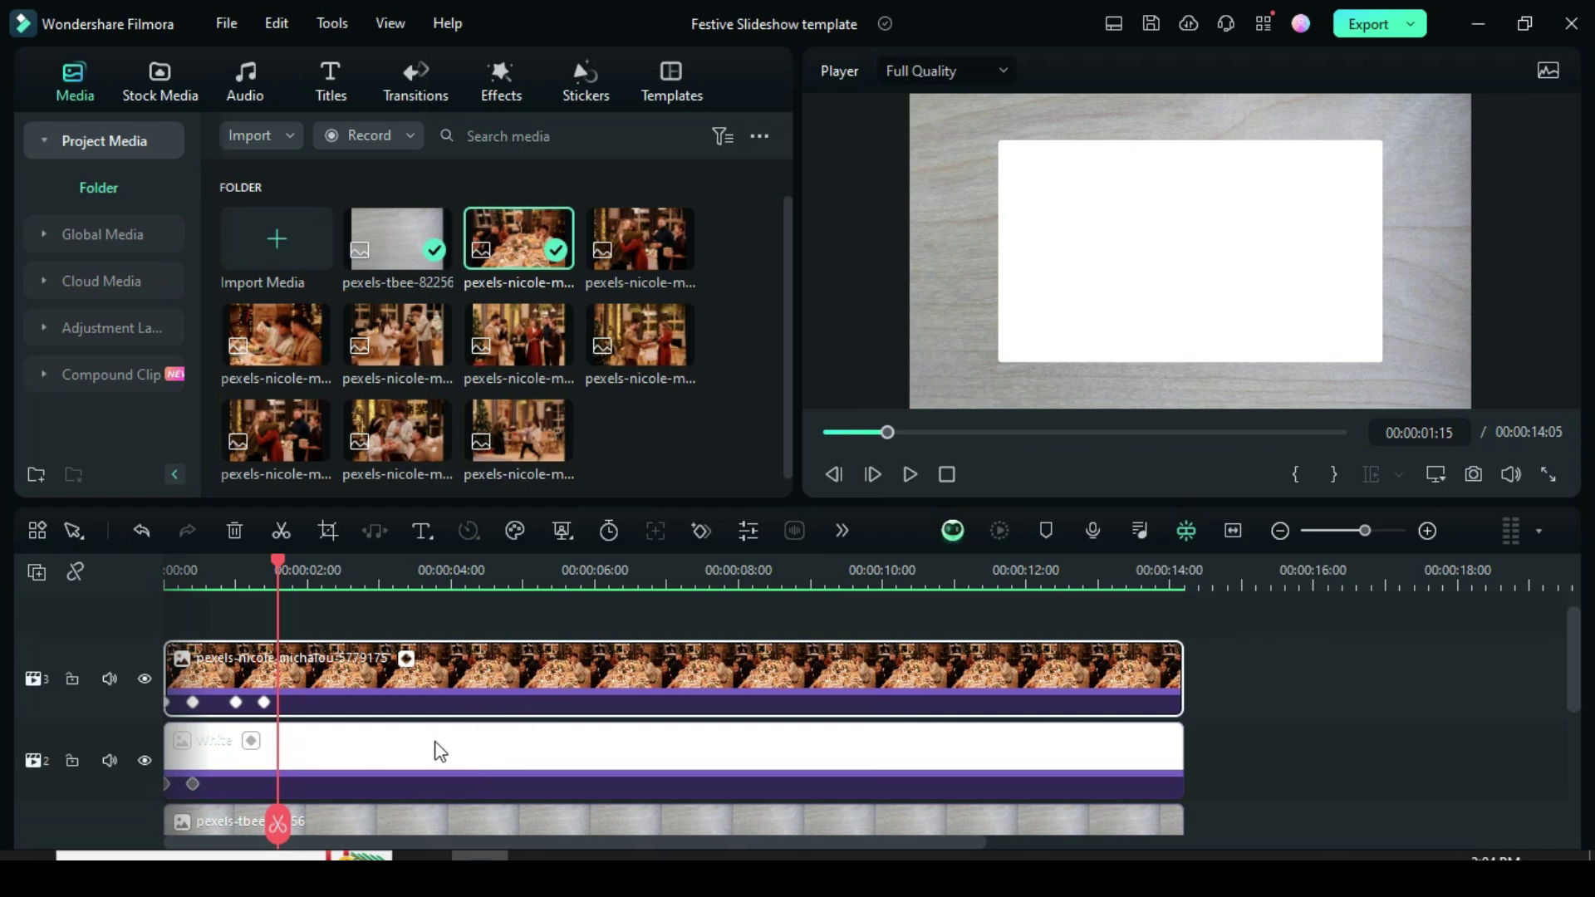
scroll(434, 690, up, 1)
drag(623, 253, 382, 698)
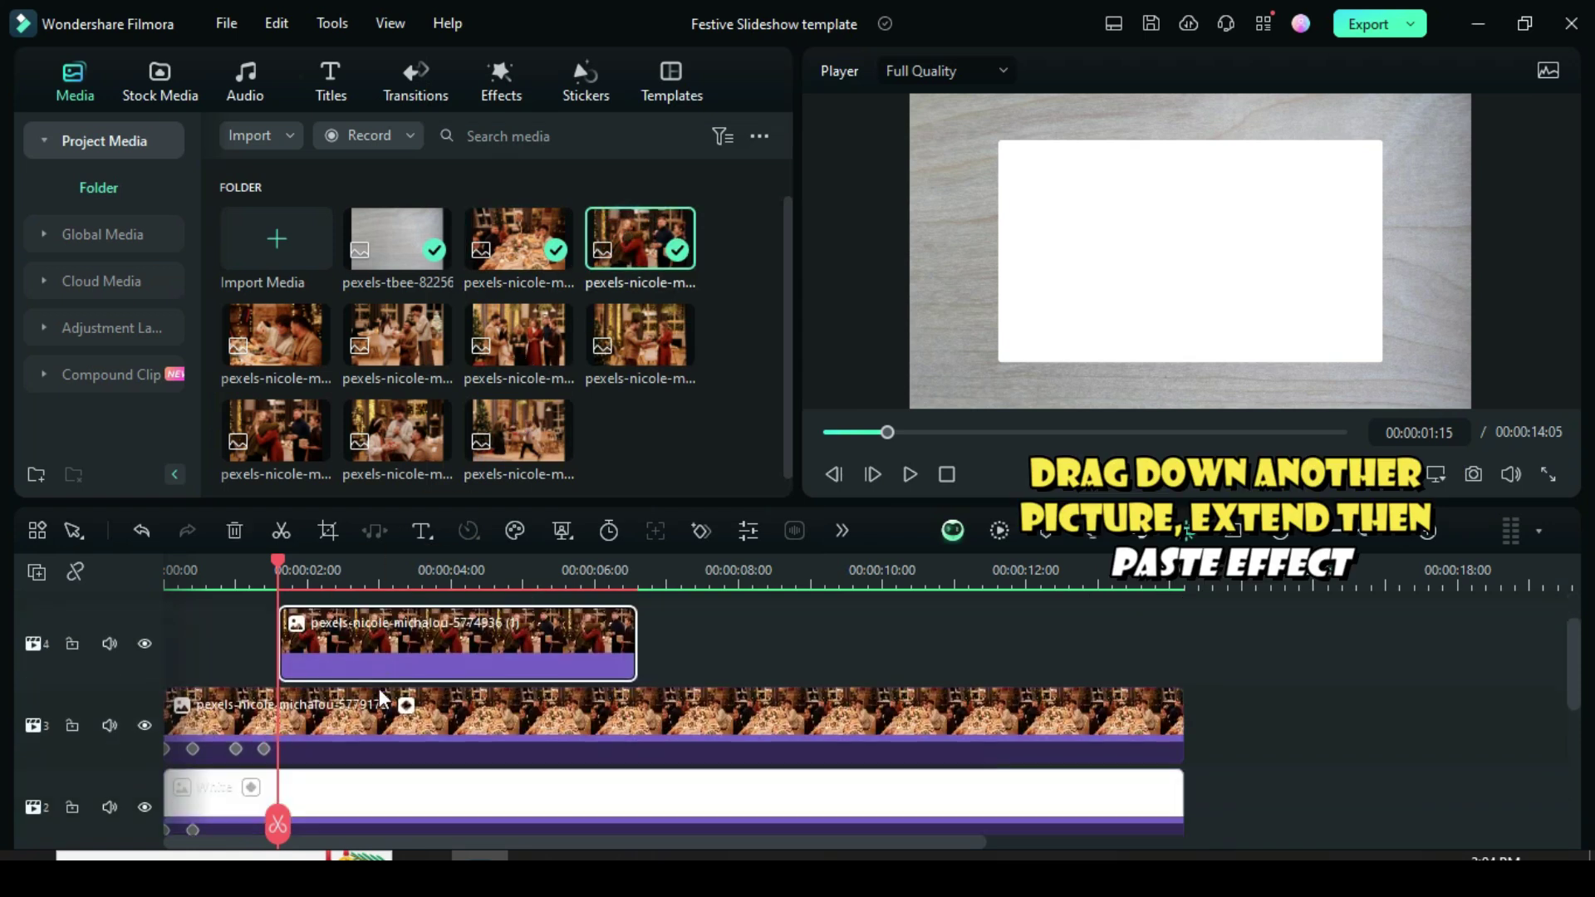
drag(631, 645, 1178, 657)
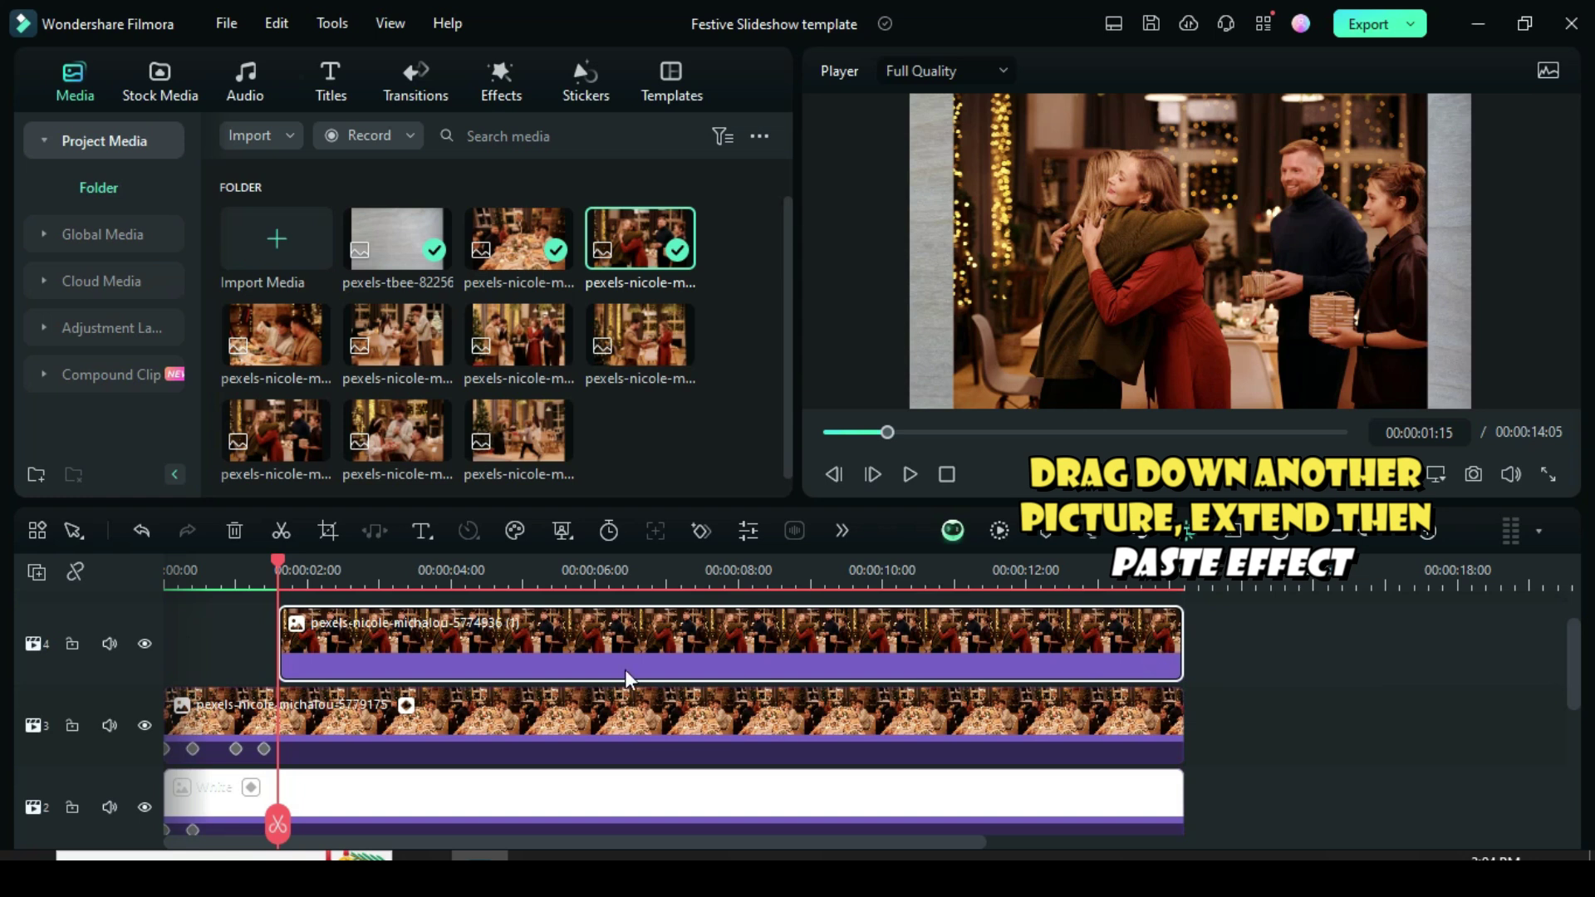
right_click(454, 635)
click(490, 736)
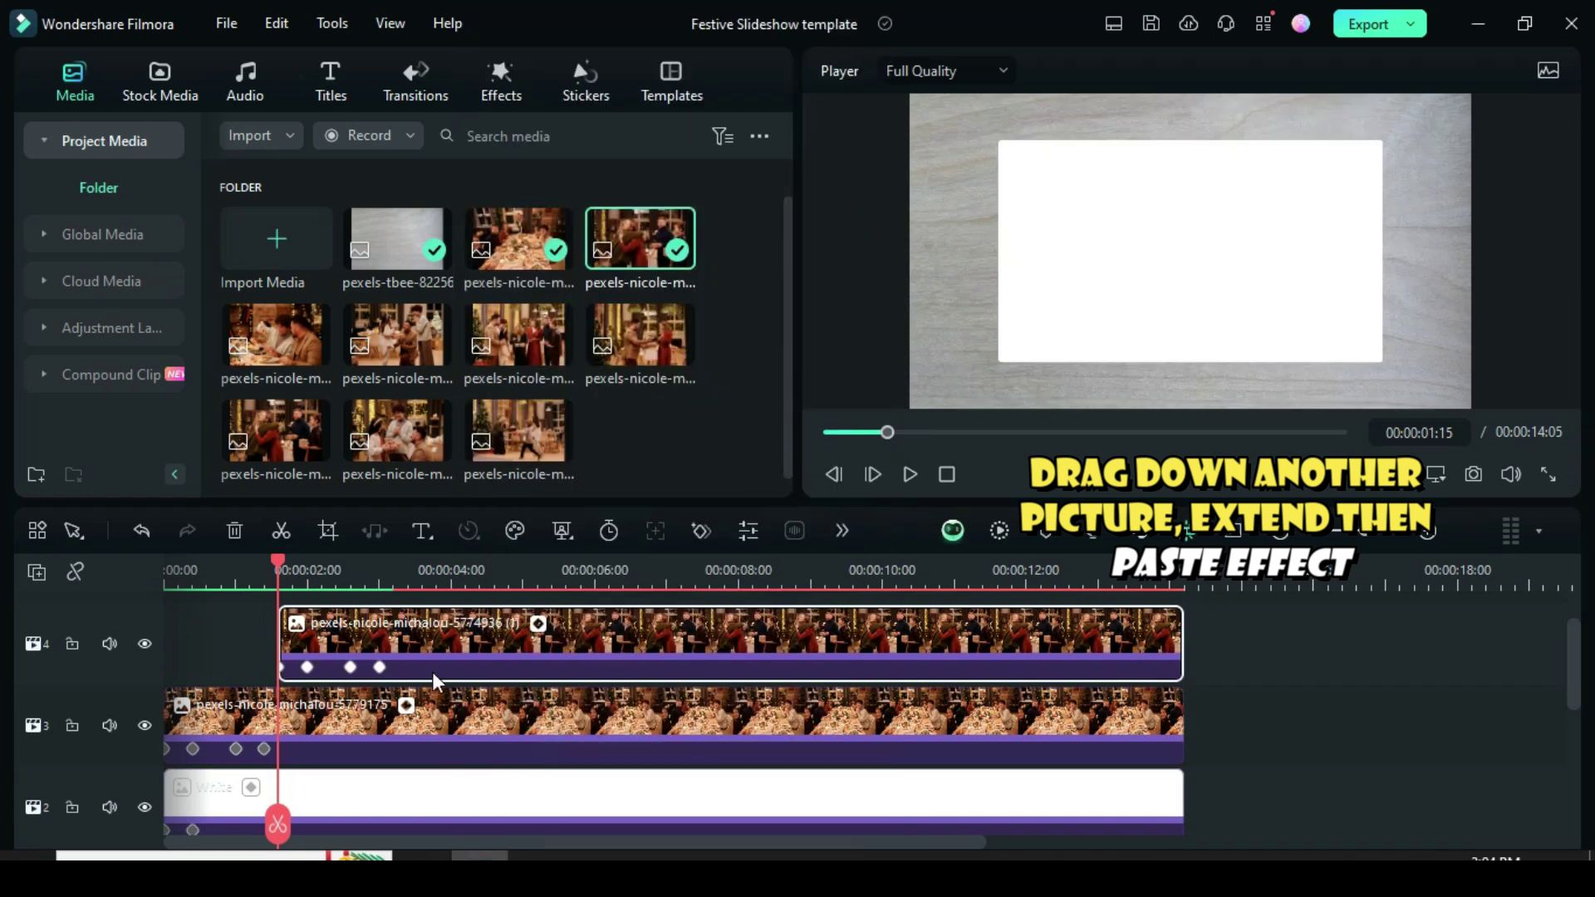
Add the pouring-drink photo at about 03:08, extended to 14:05, with the animation pasted
drag(279, 559, 392, 566)
scroll(391, 640, up, 1)
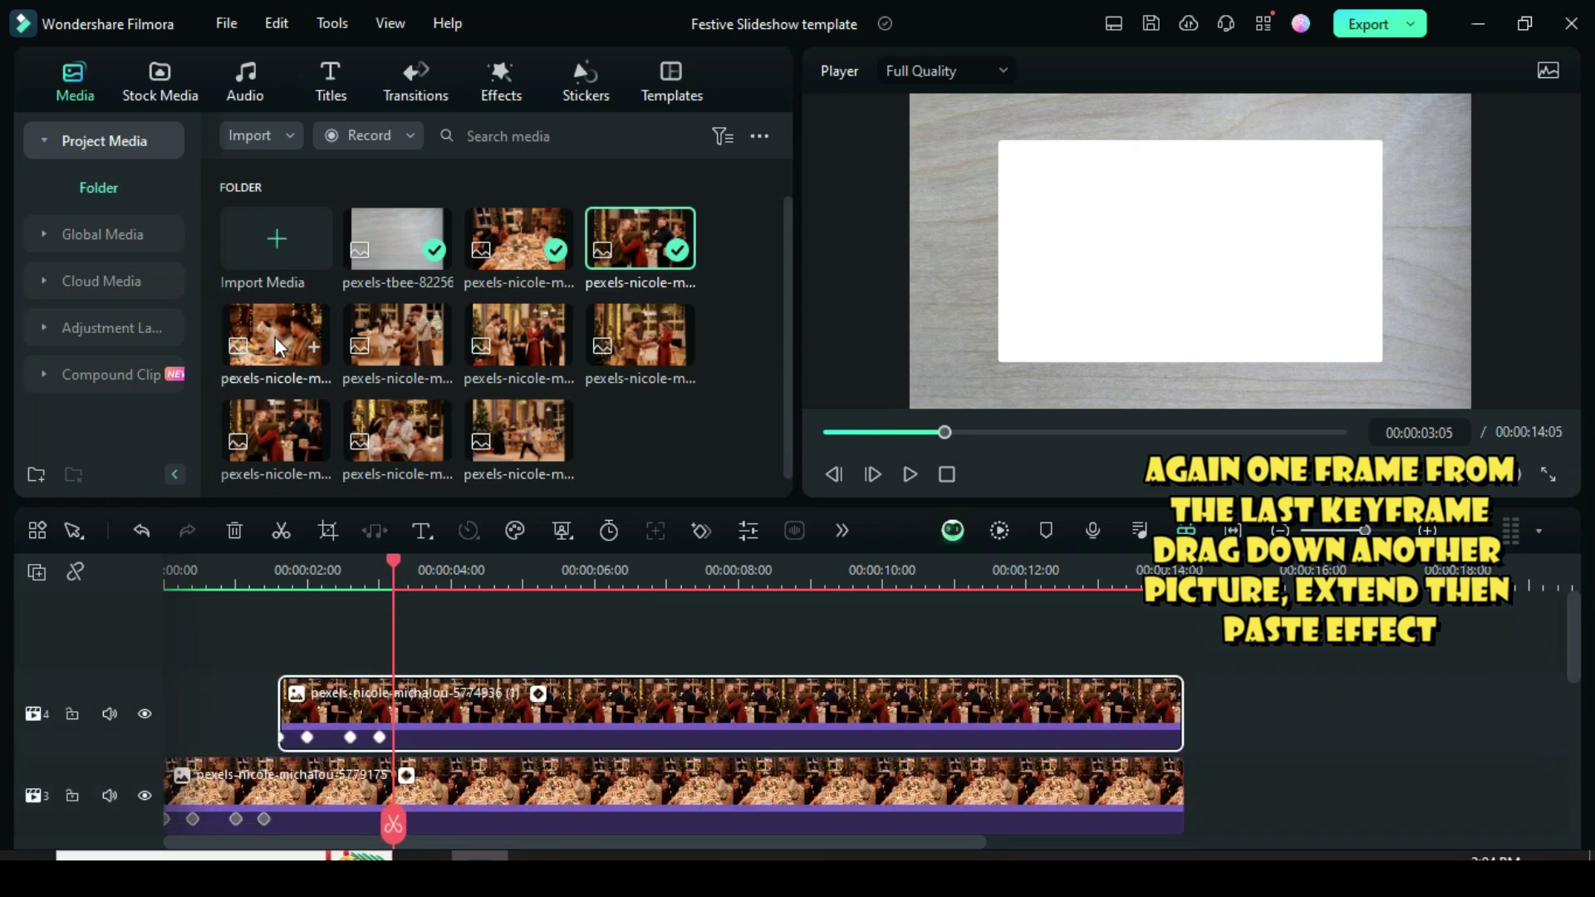
drag(277, 347, 436, 664)
drag(752, 680, 1171, 679)
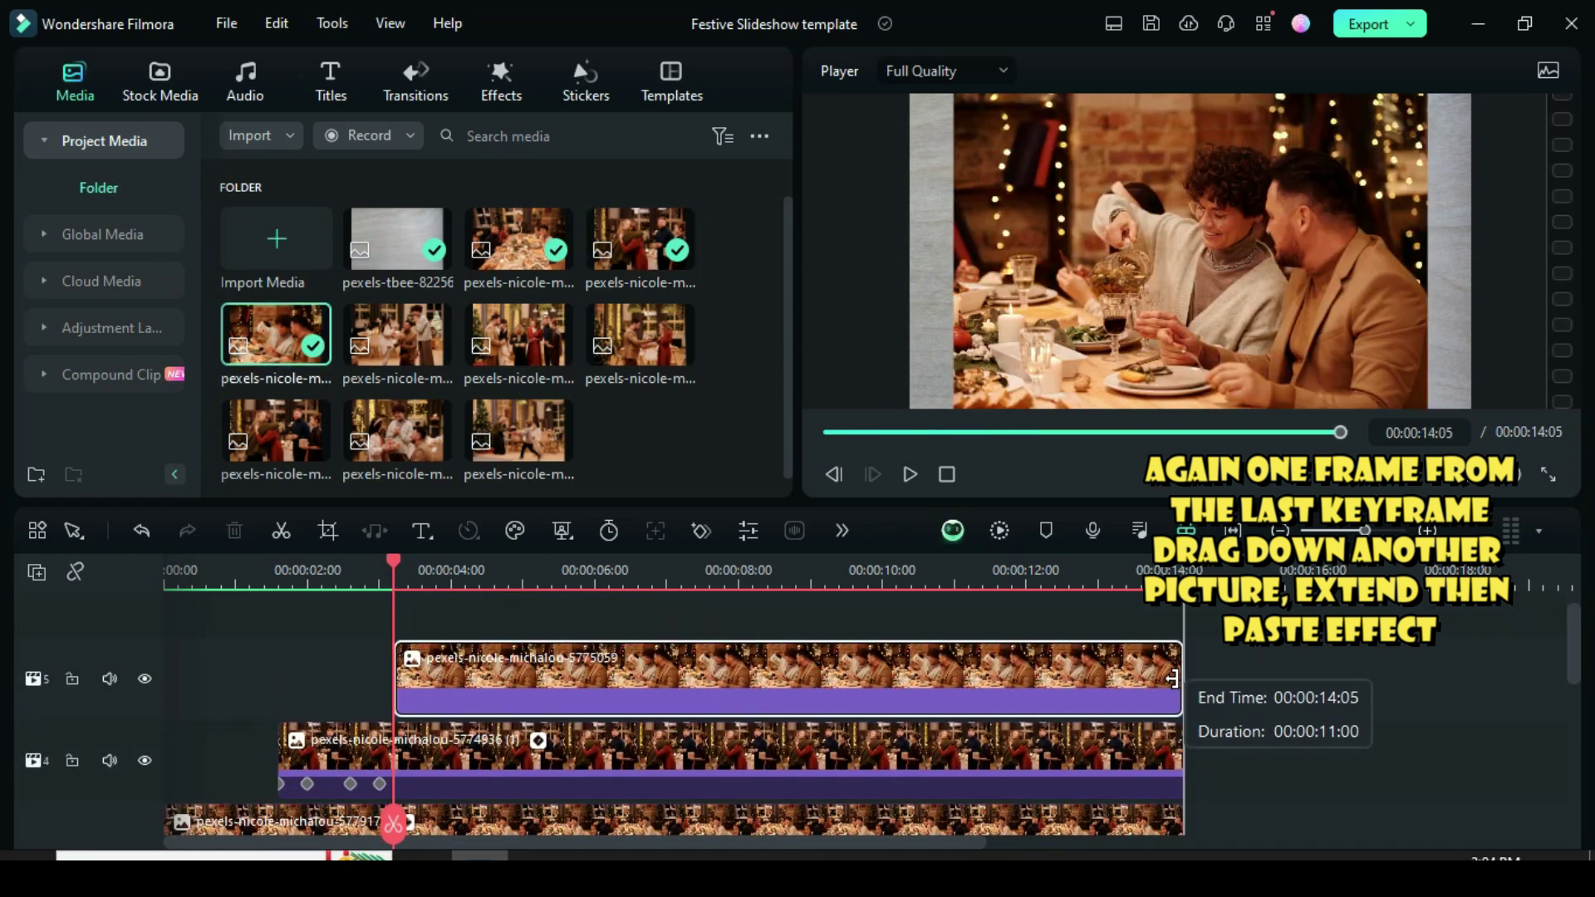
right_click(600, 681)
click(664, 734)
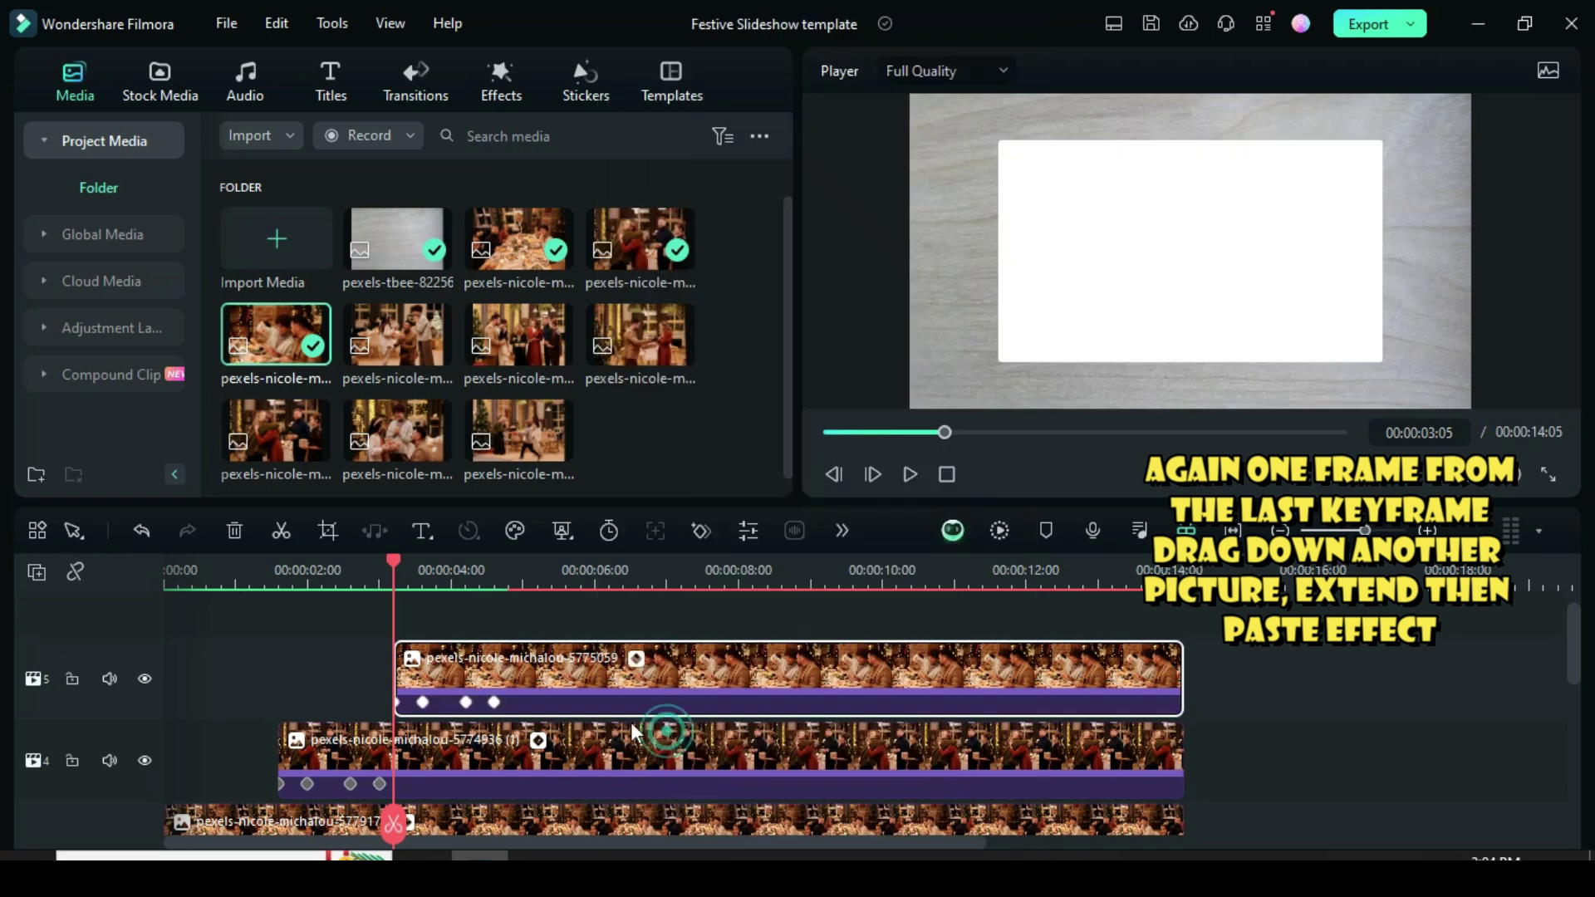
drag(393, 568, 508, 579)
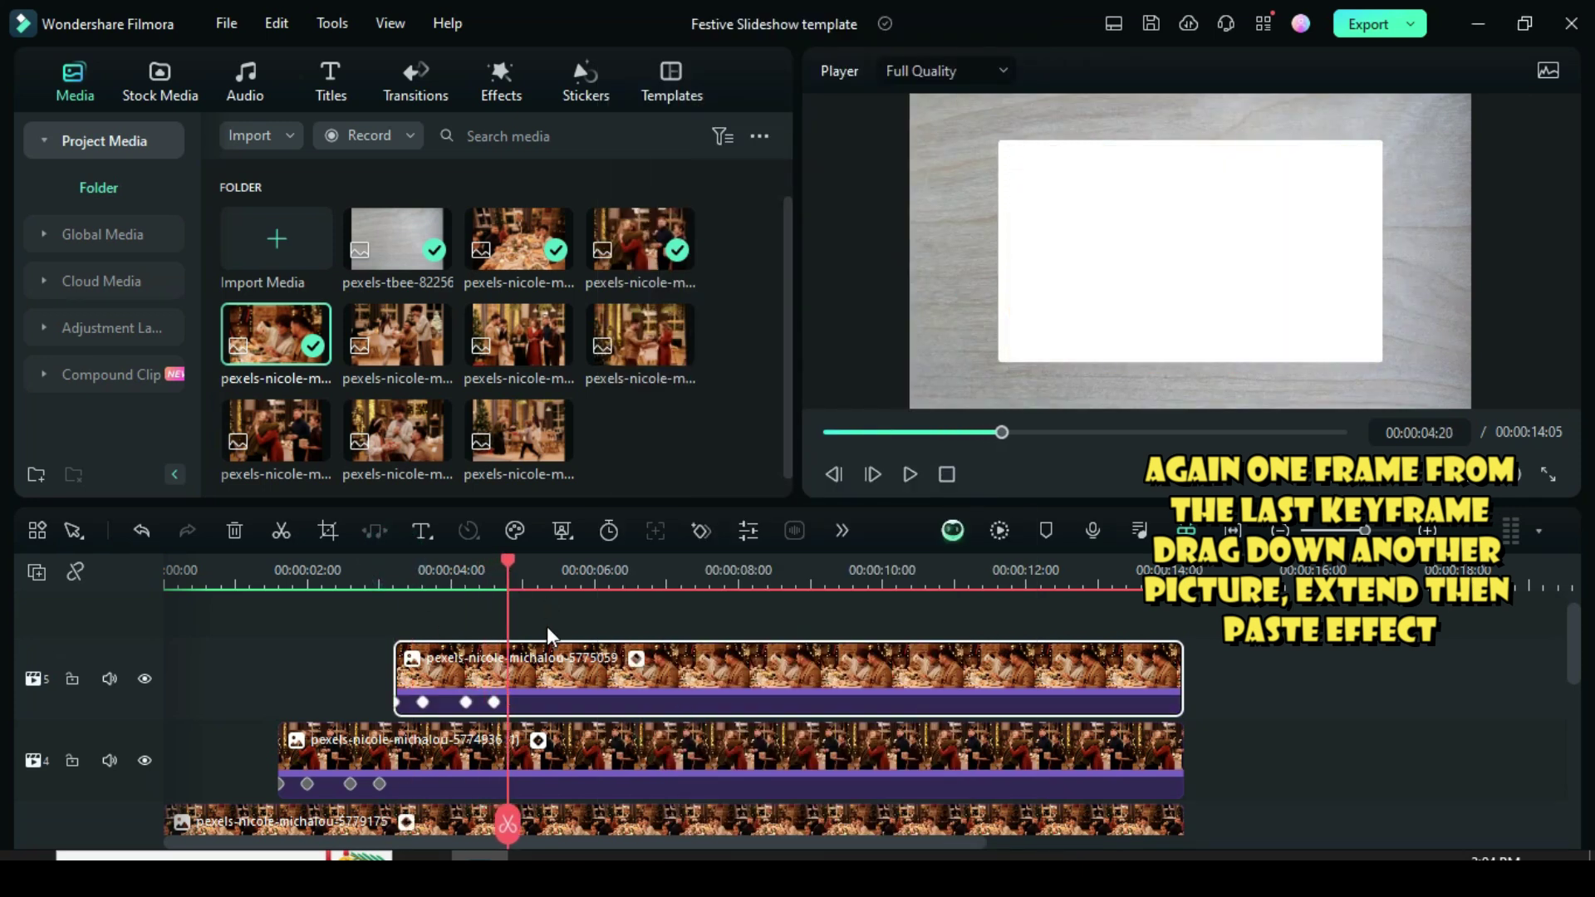
scroll(560, 688, up, 1)
Add photos on tracks 6 and 7 (the second at 06:10) and paste the animation onto each
drag(397, 333, 532, 643)
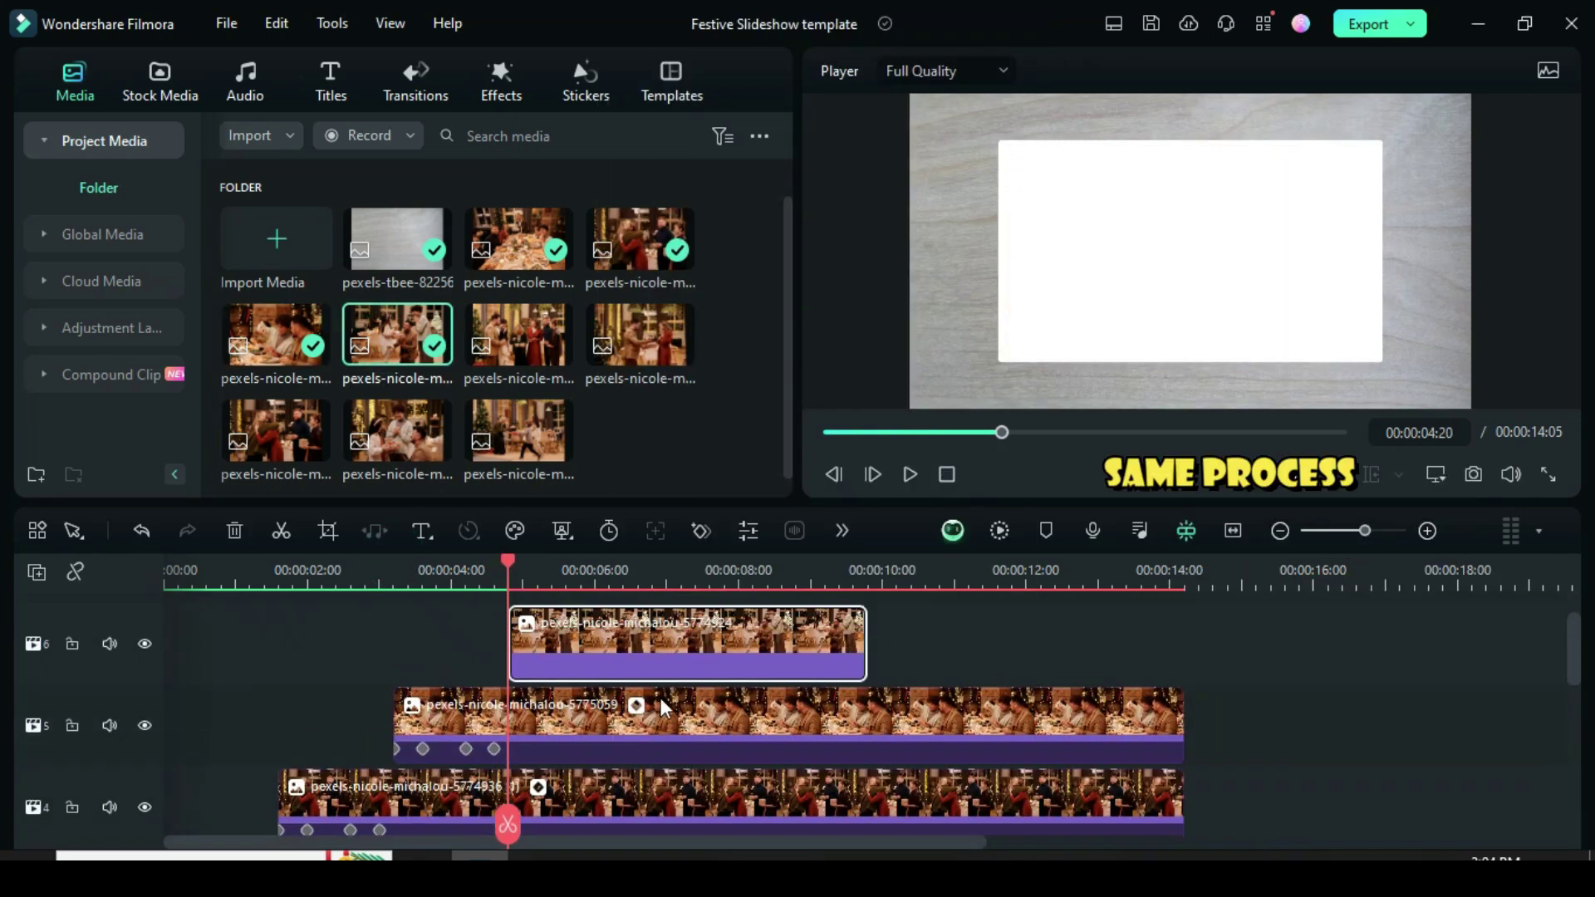
drag(872, 656, 1183, 660)
right_click(614, 648)
click(686, 776)
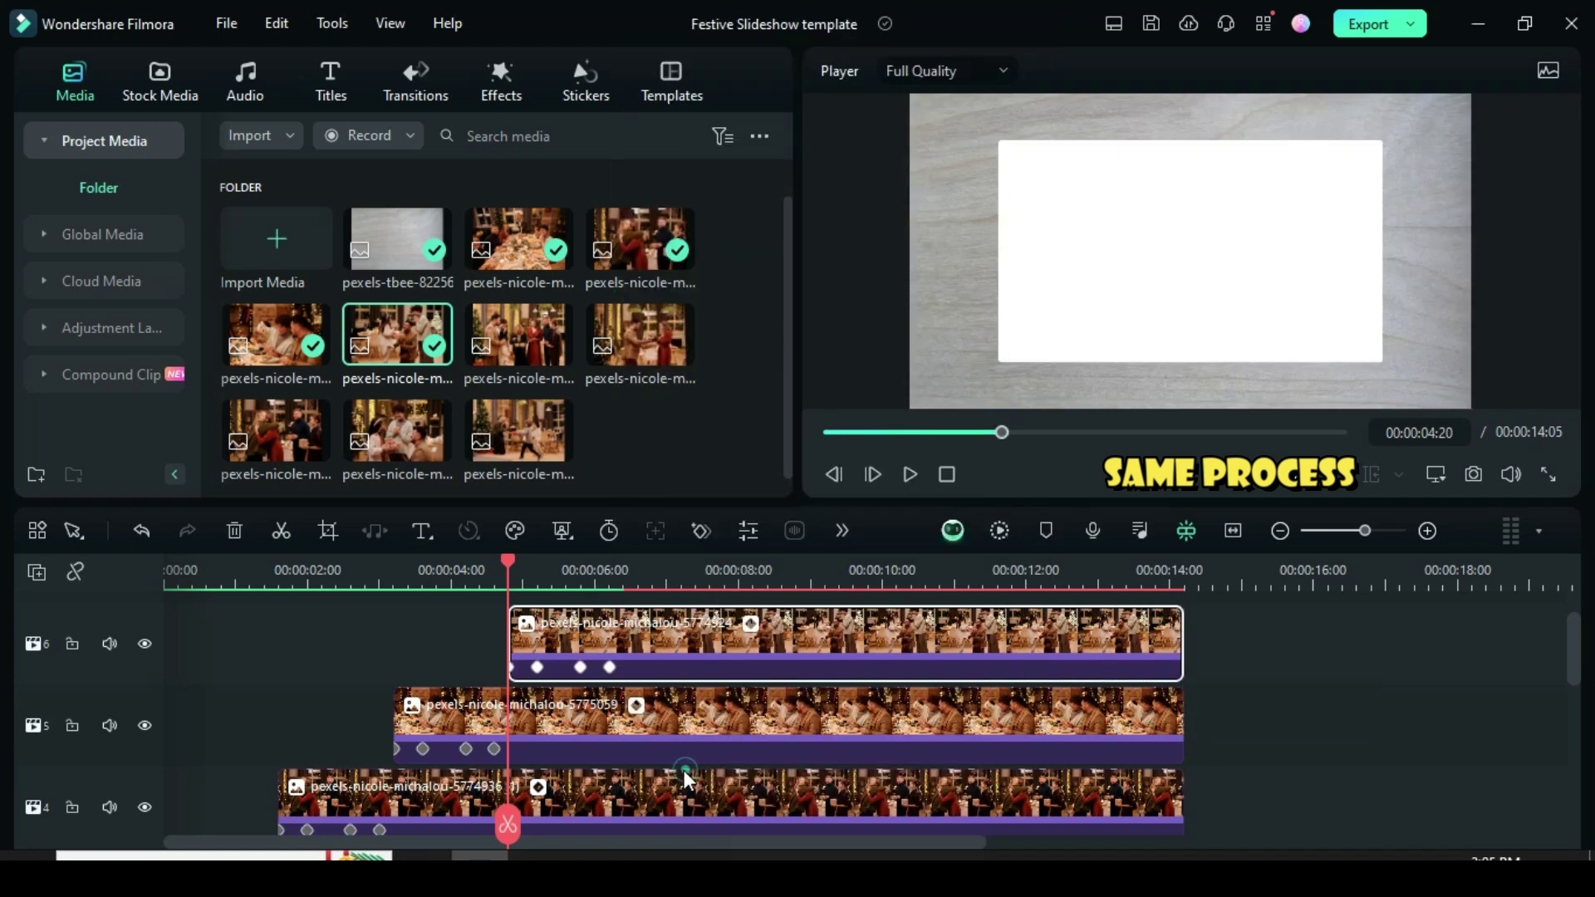
drag(515, 565, 623, 570)
drag(519, 334, 1183, 648)
right_click(868, 652)
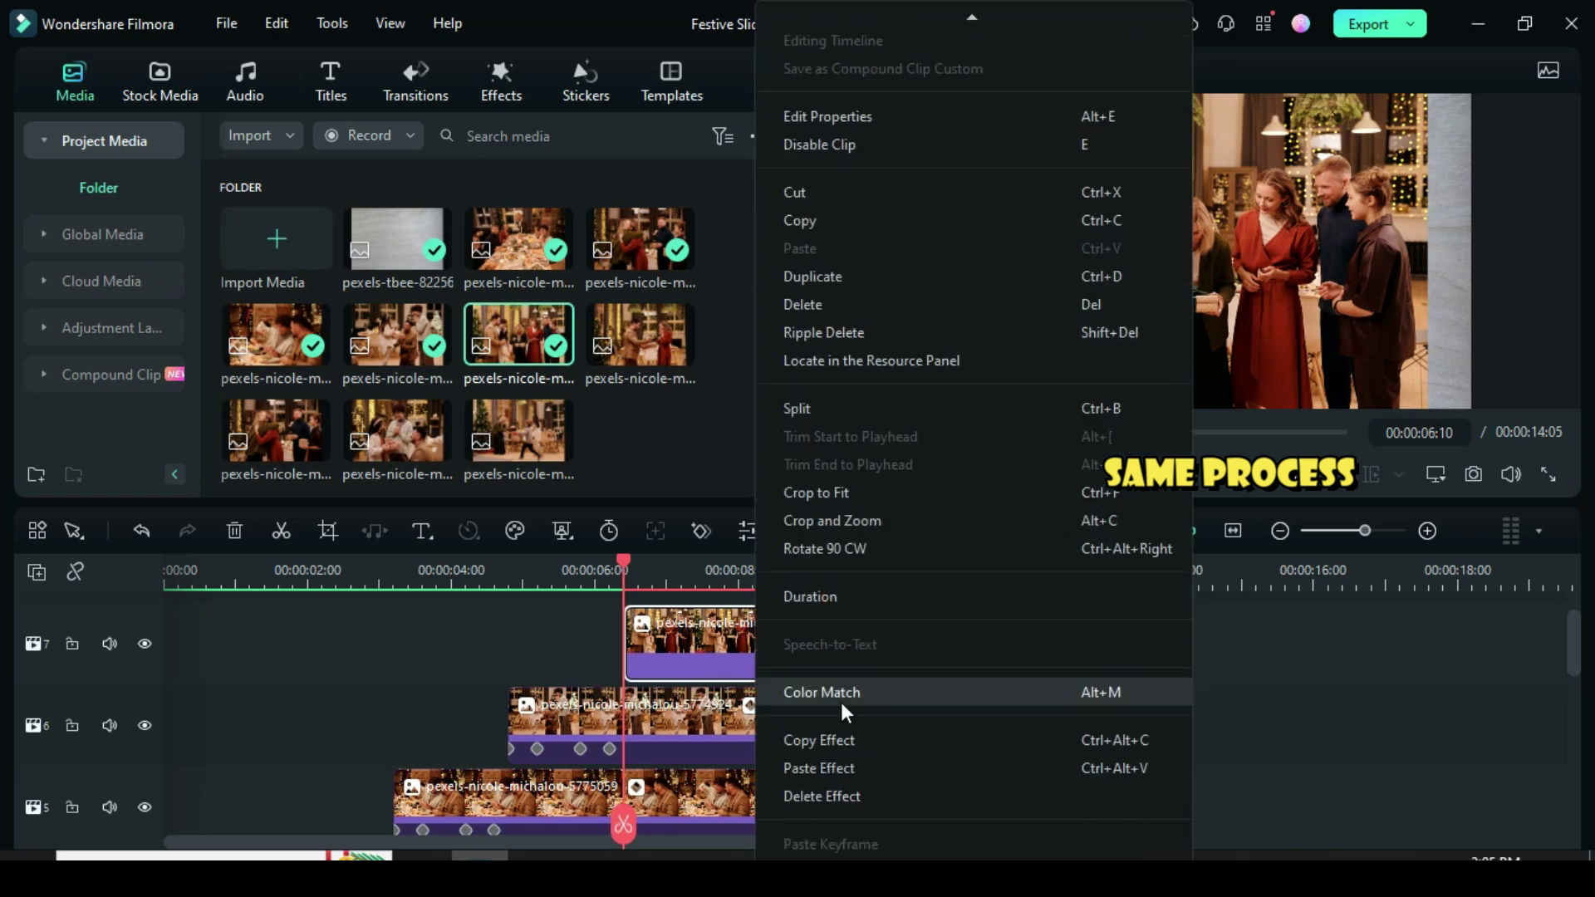
click(947, 766)
Add photos at 08:00 and 09:15 on tracks 8 and 9, ending at 14:05, with the animation pasted
drag(629, 569, 738, 570)
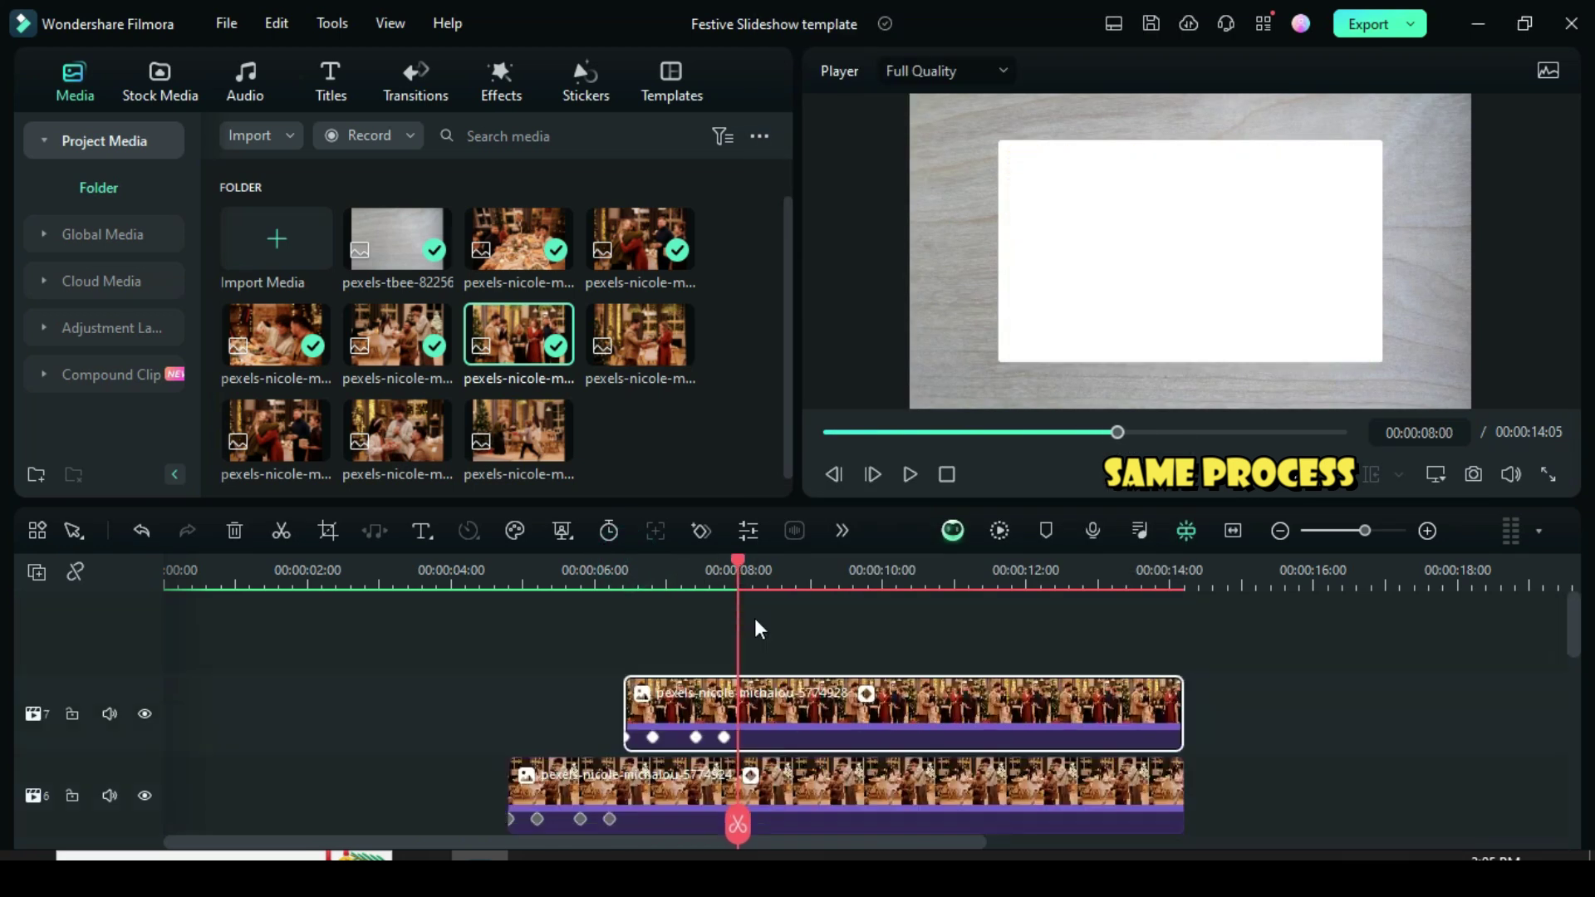
drag(640, 333, 1183, 671)
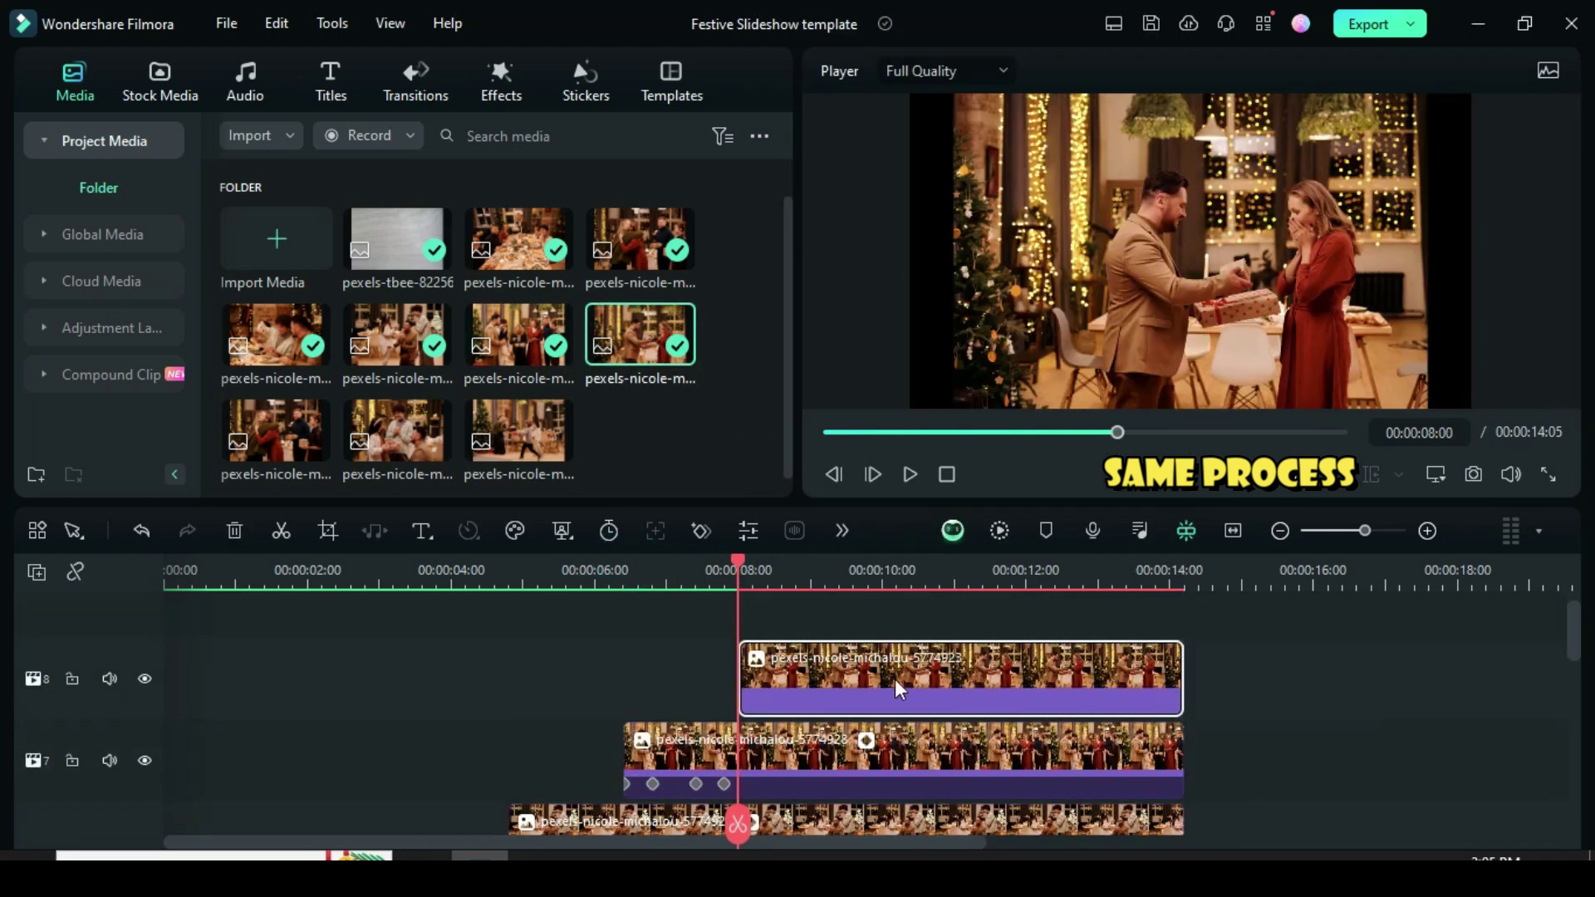
right_click(913, 669)
click(955, 737)
drag(739, 569, 854, 569)
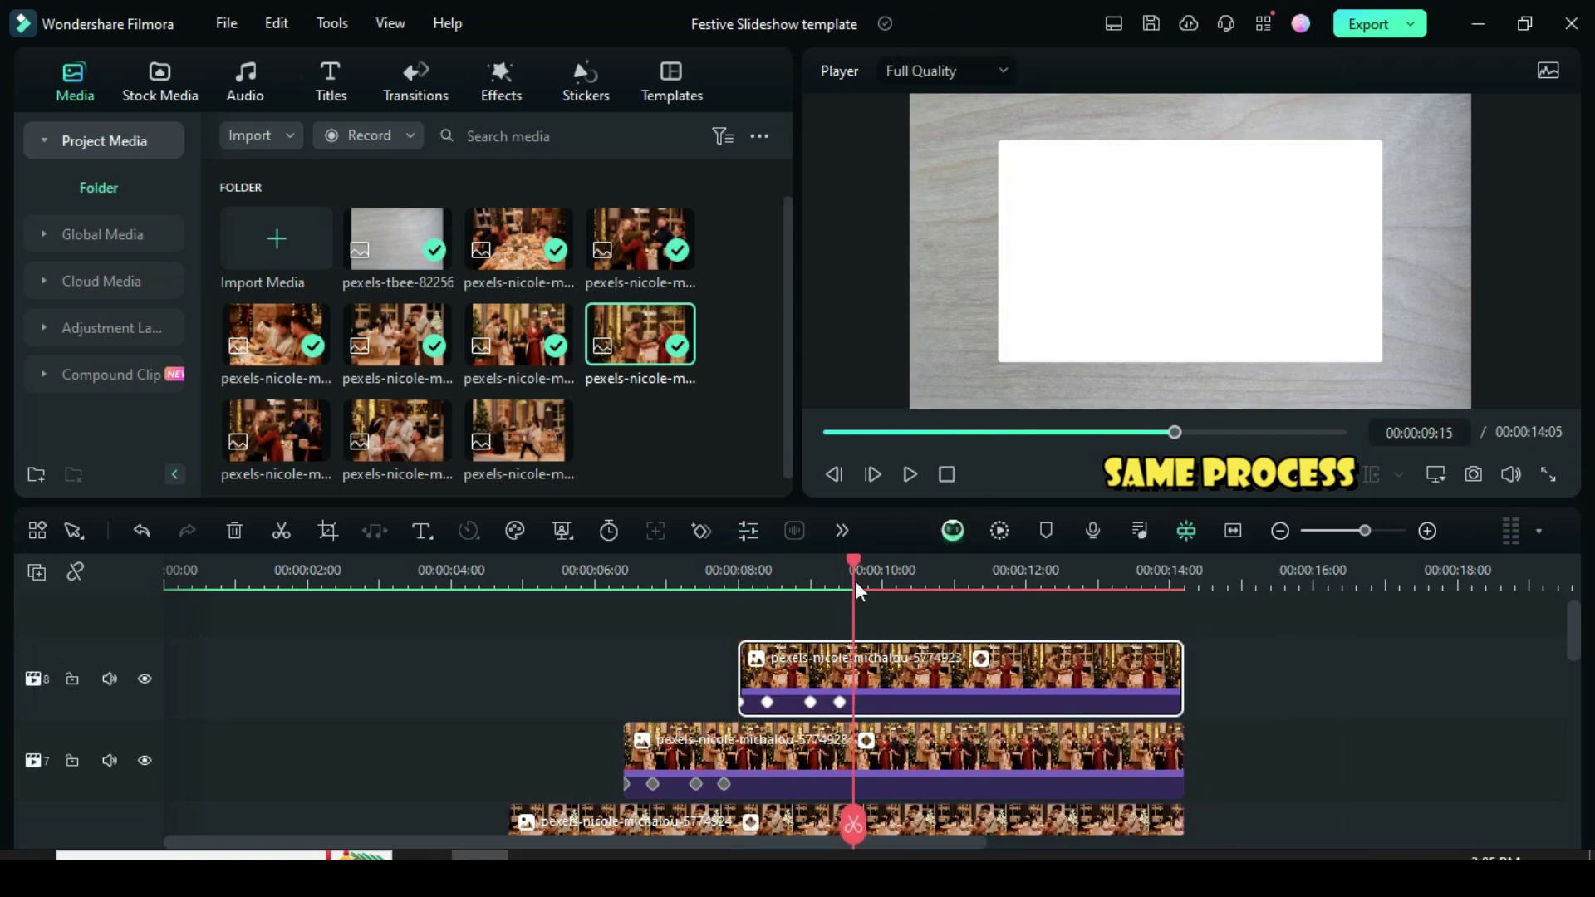
drag(275, 429, 1028, 708)
drag(1210, 713, 1183, 656)
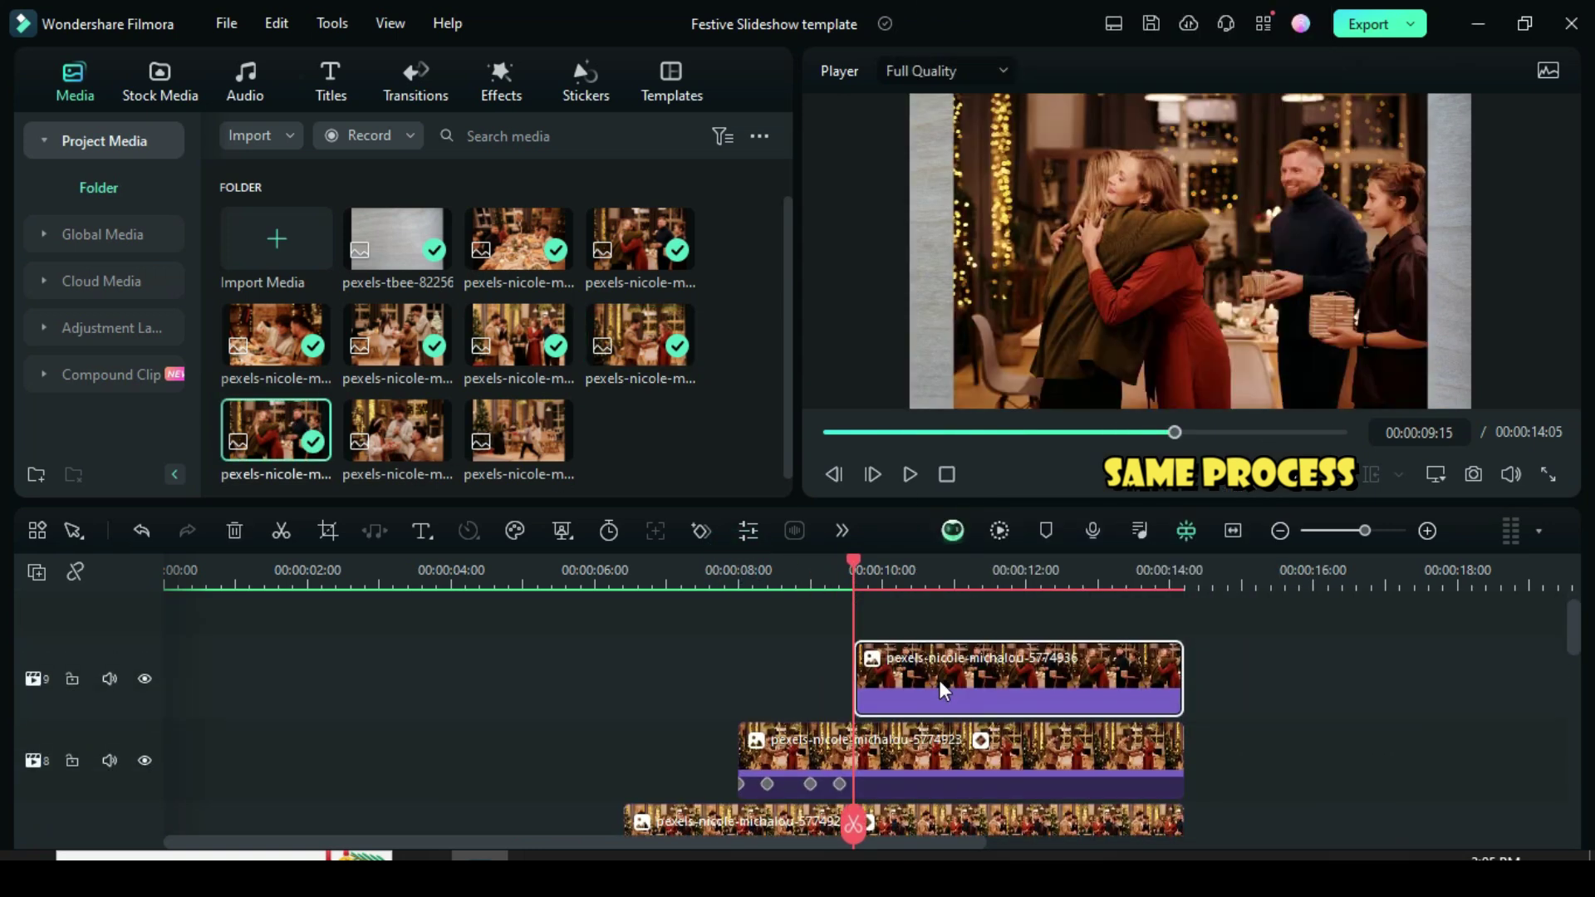
right_click(889, 664)
click(980, 765)
Add an animated photo at 11:05 on track 10 ending 14:05, then a final photo at 12:20 on track 11
drag(858, 573, 968, 573)
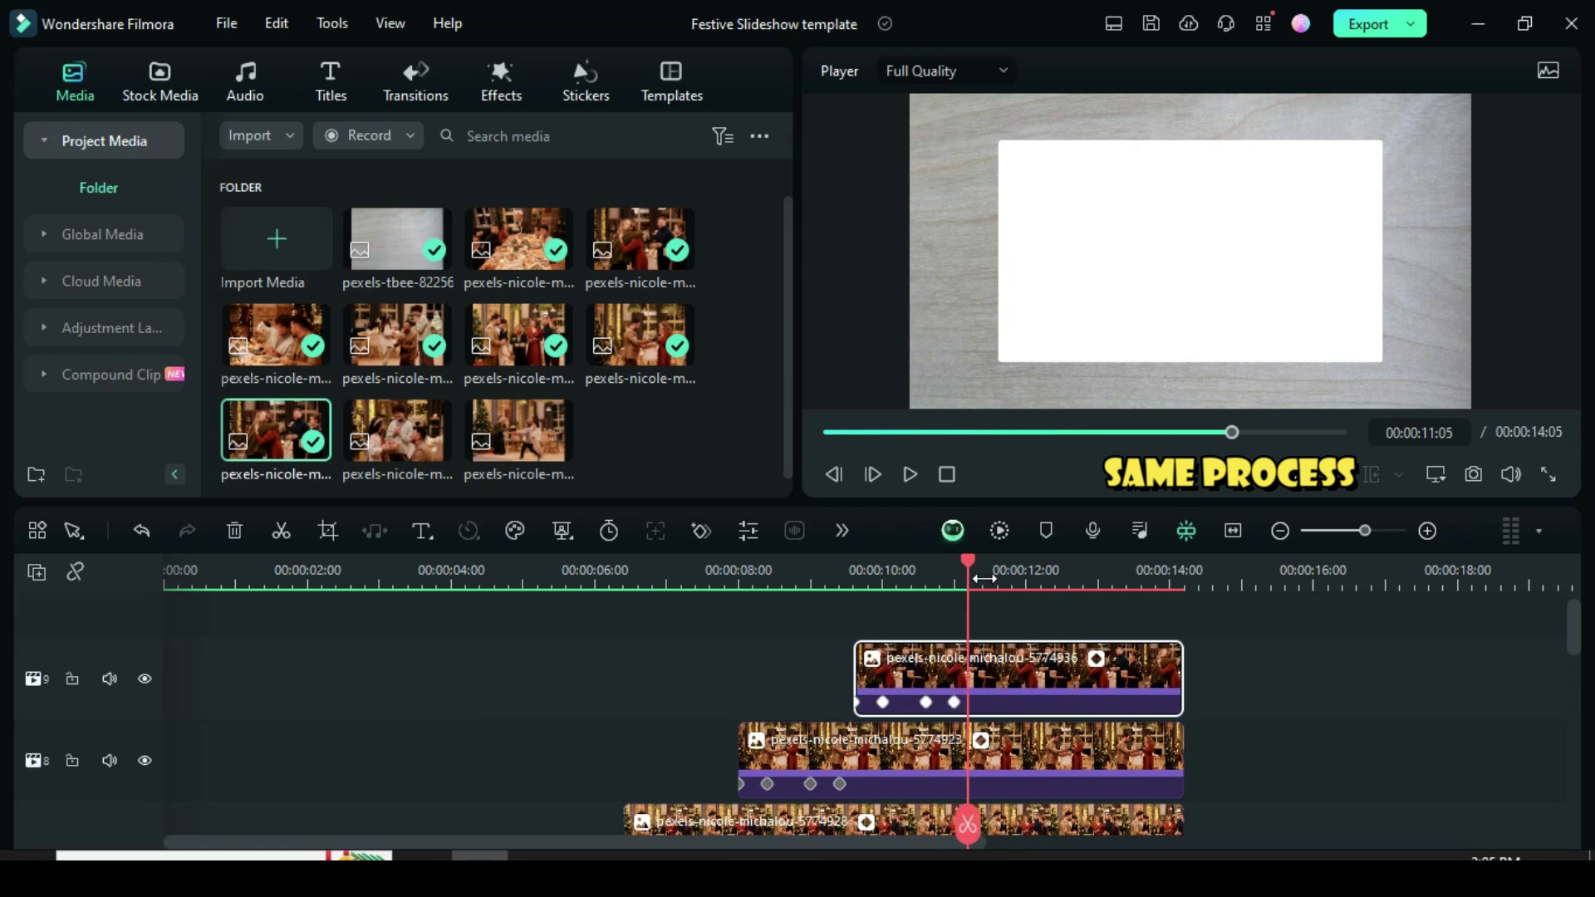
drag(397, 430, 991, 635)
drag(1324, 640, 1179, 639)
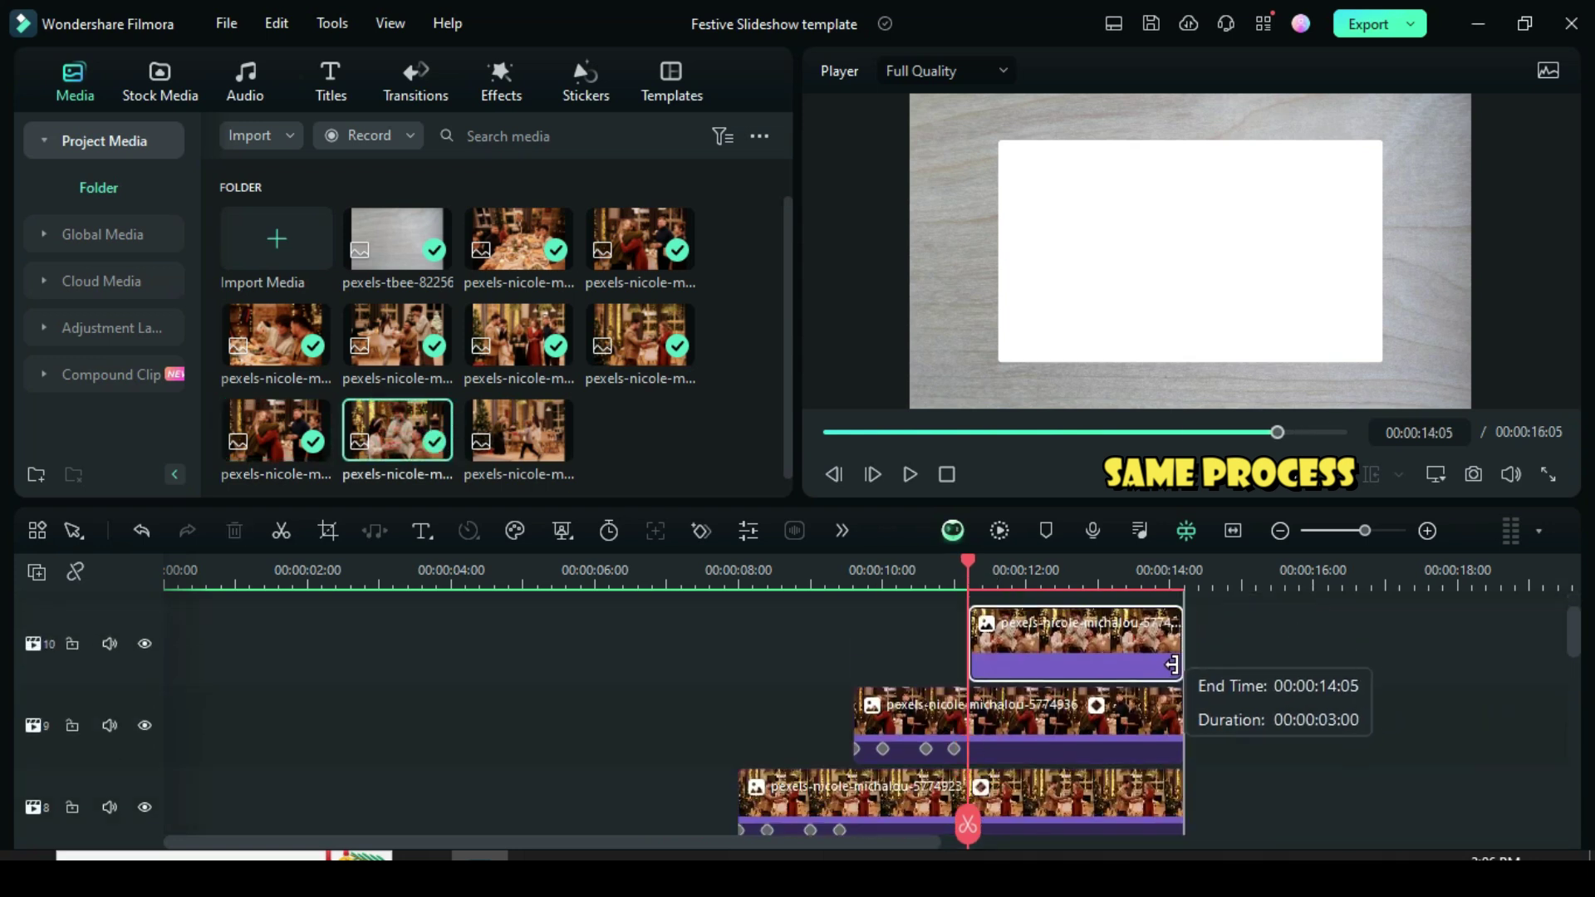
right_click(1045, 657)
scroll(1080, 665, down, 3)
click(1105, 690)
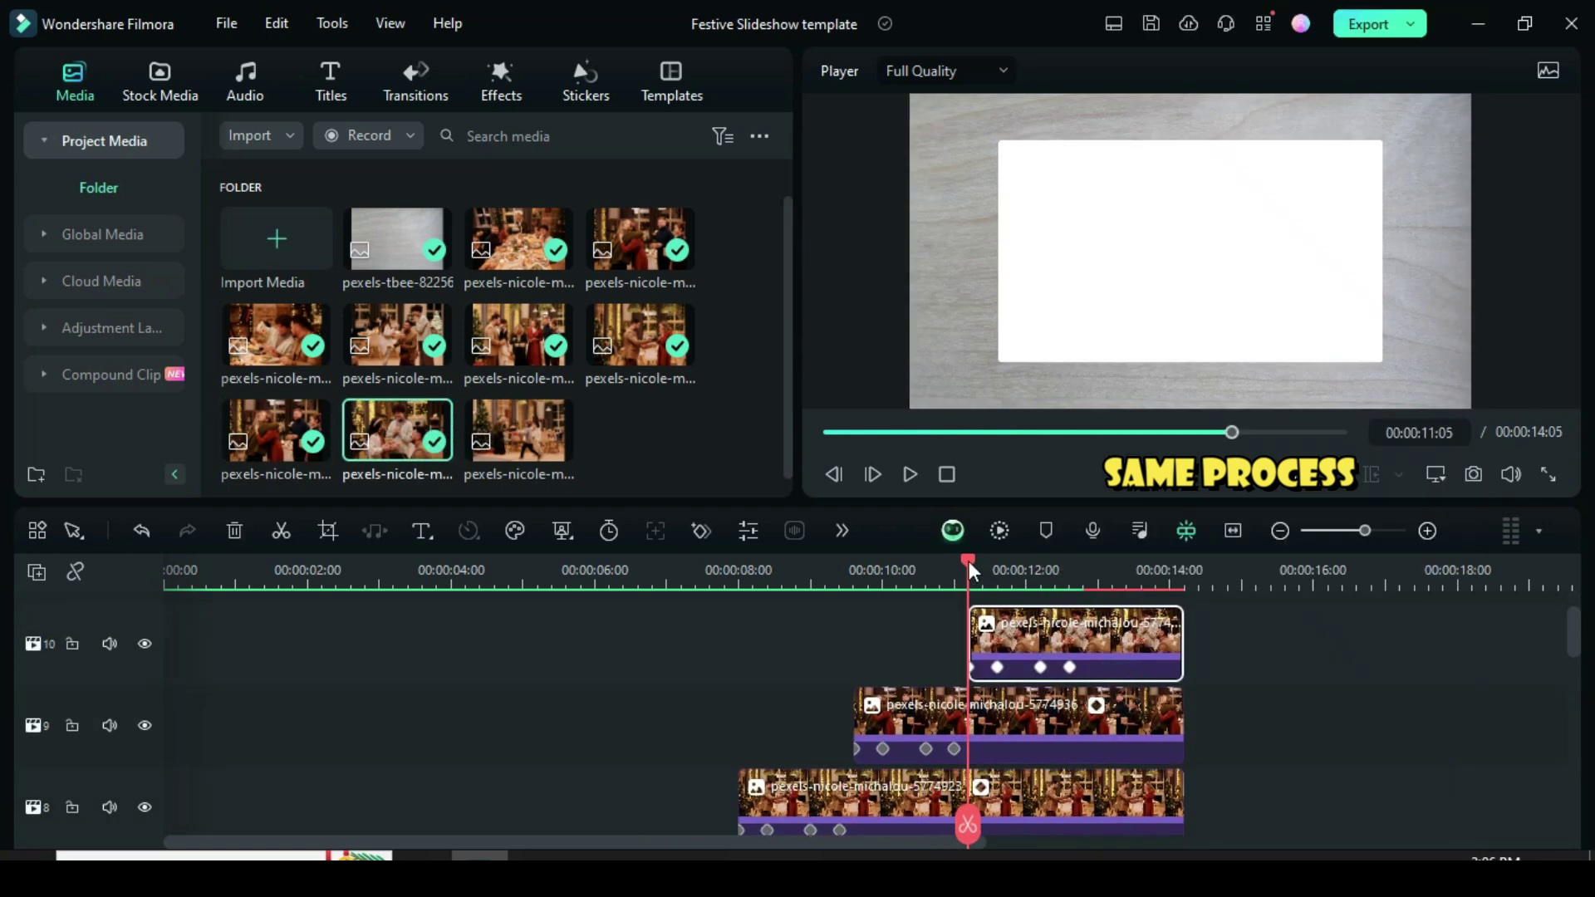
drag(968, 573, 1088, 590)
scroll(1089, 590, up, 1)
drag(518, 430, 1104, 639)
Paste the saved animation onto the last photo and delete its keyframes at 14:05 and 13:20
drag(1434, 647, 1316, 647)
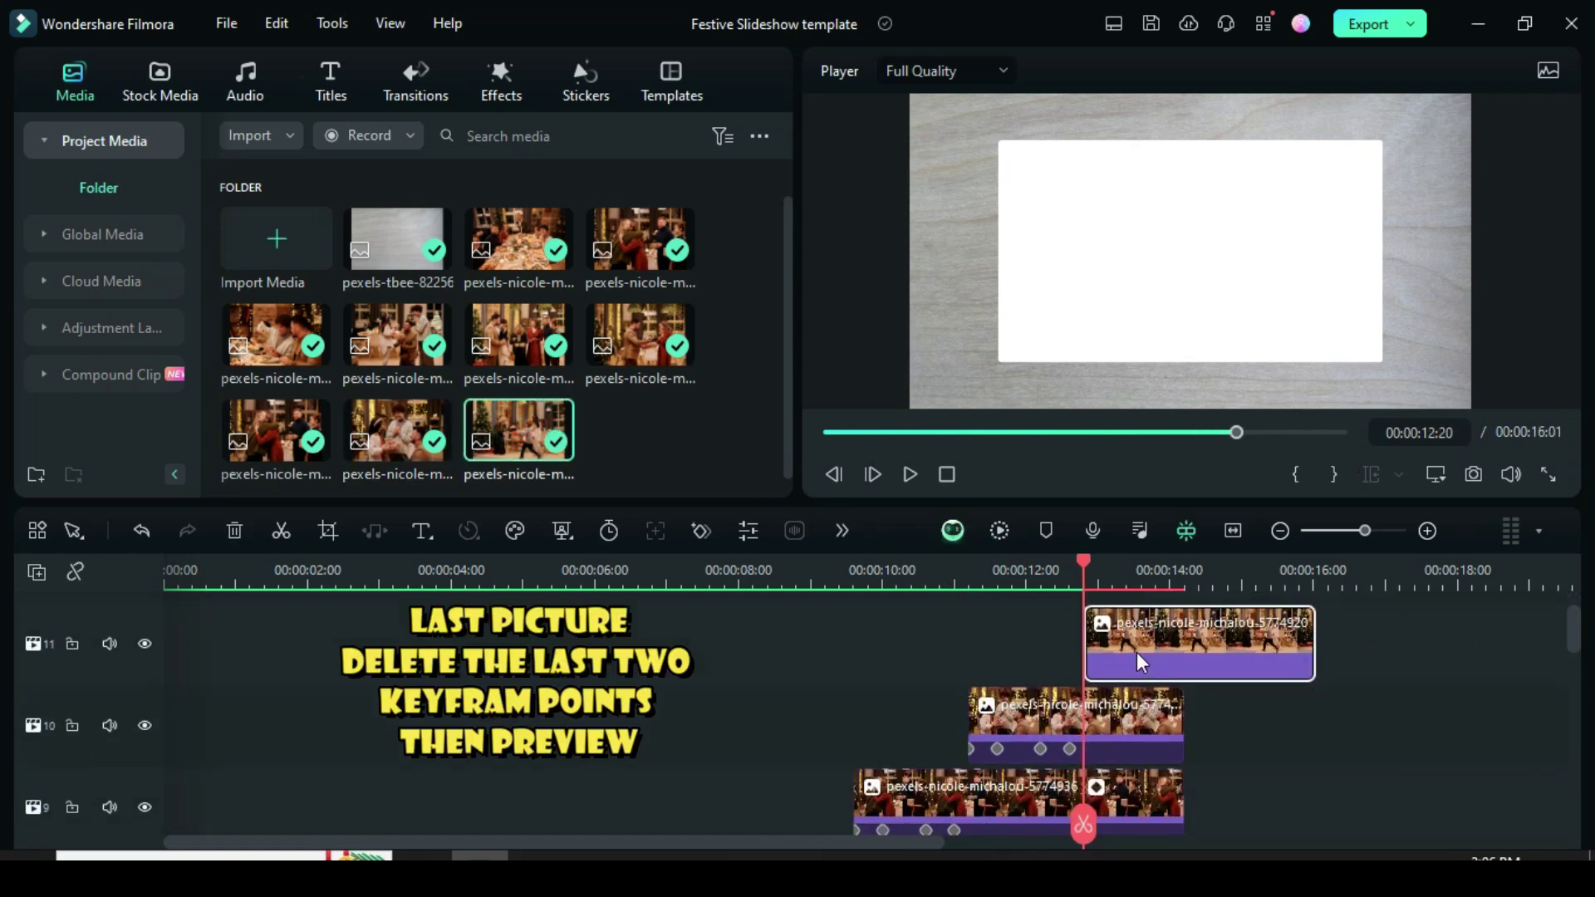
right_click(1144, 663)
scroll(1185, 781, down, 2)
click(1185, 785)
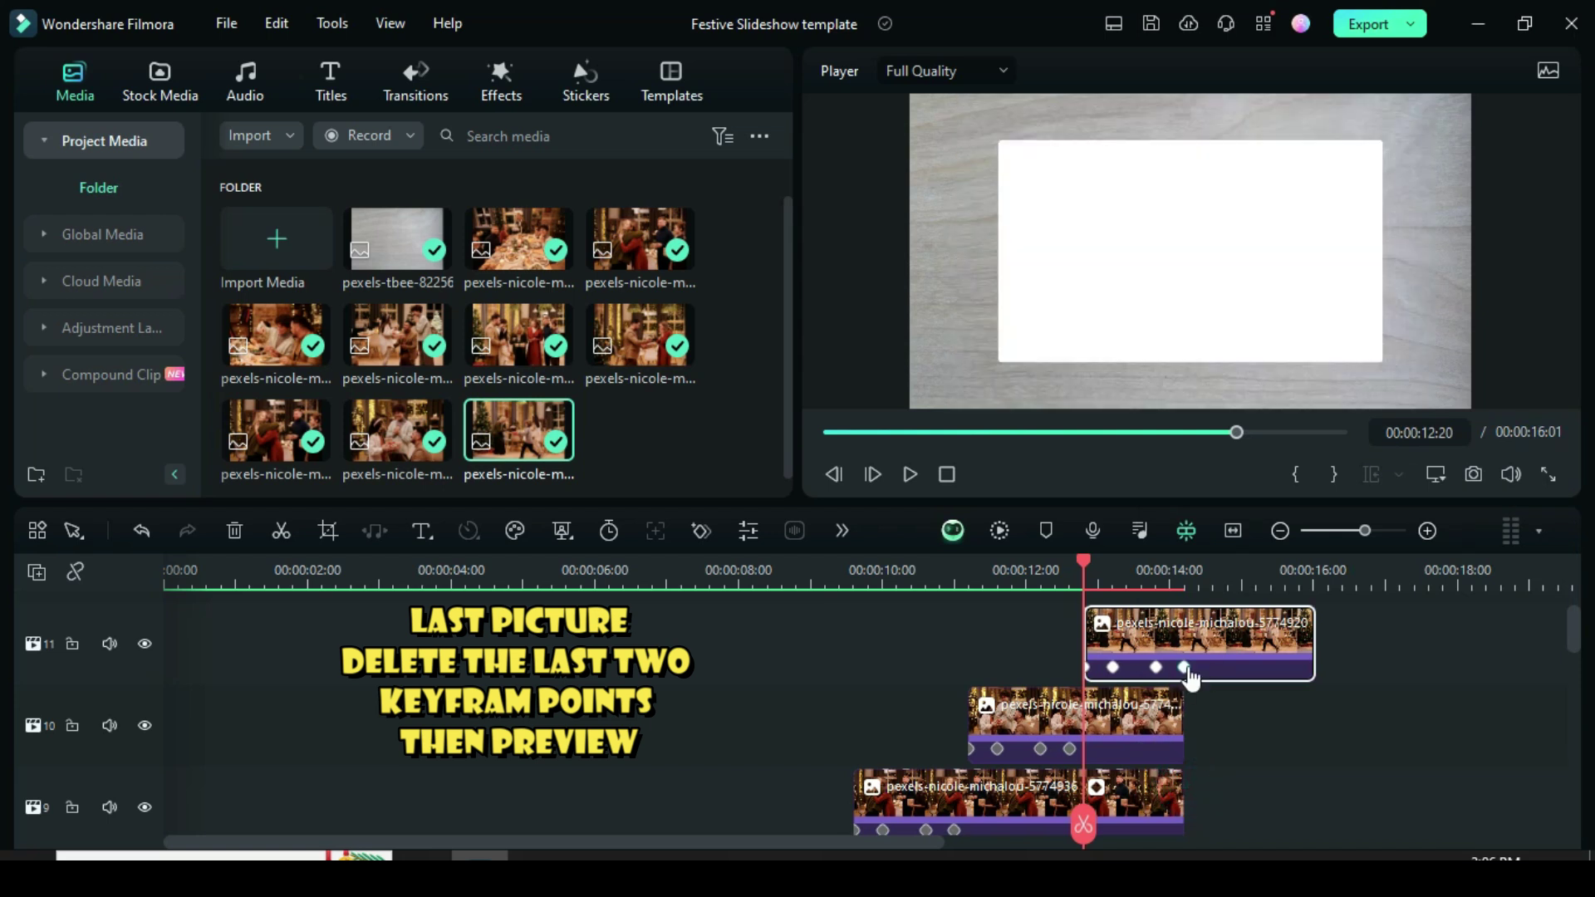
click(1184, 667)
click(241, 531)
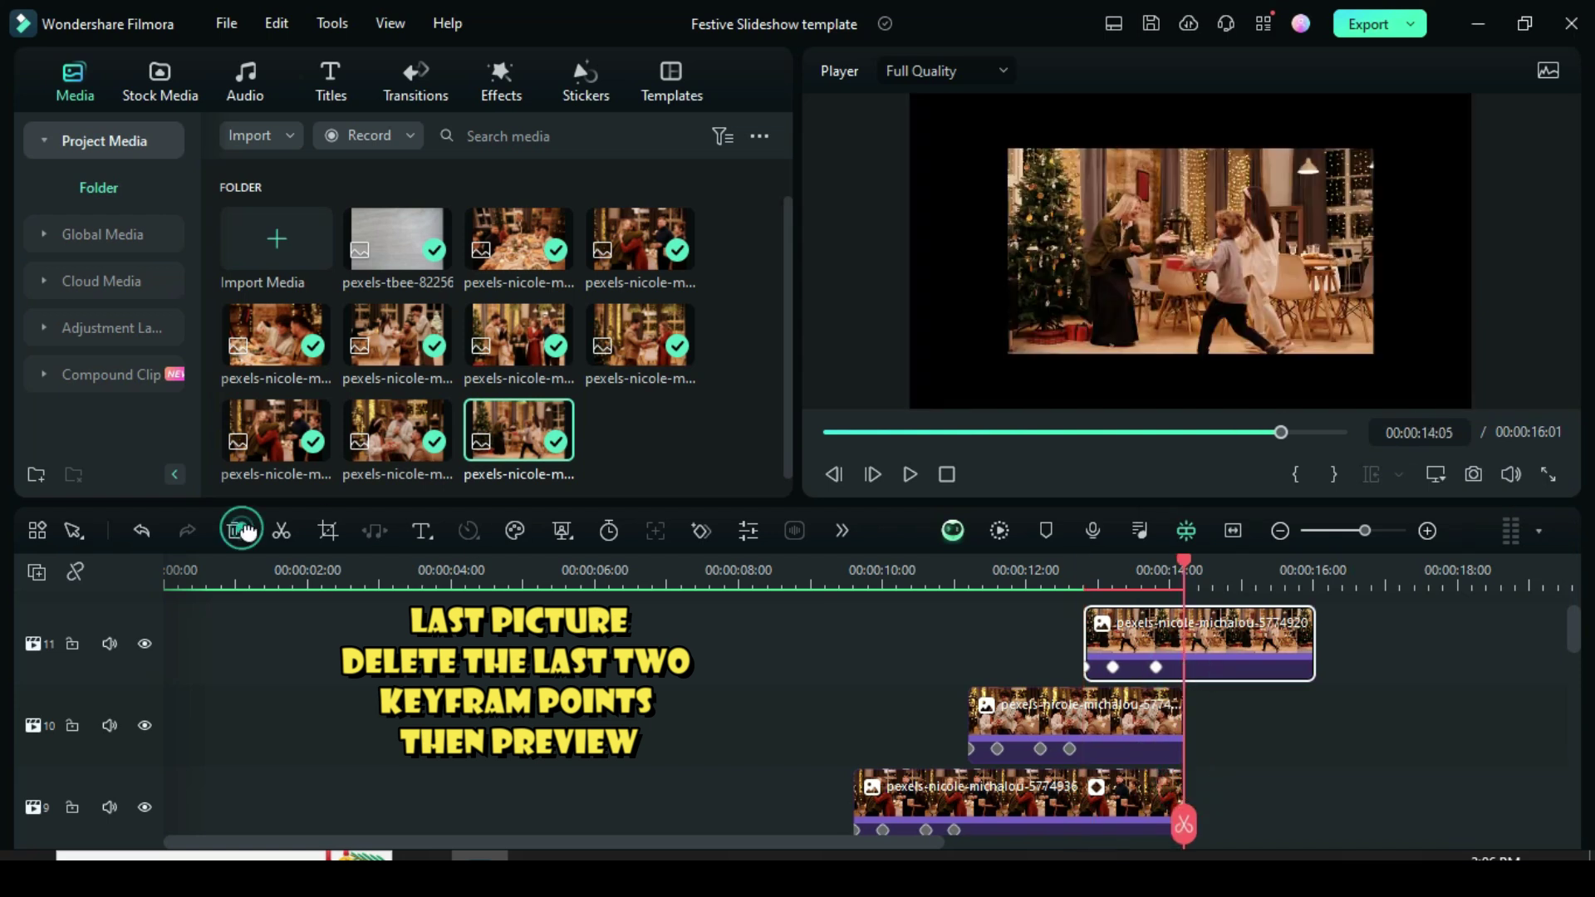
click(1155, 667)
click(236, 531)
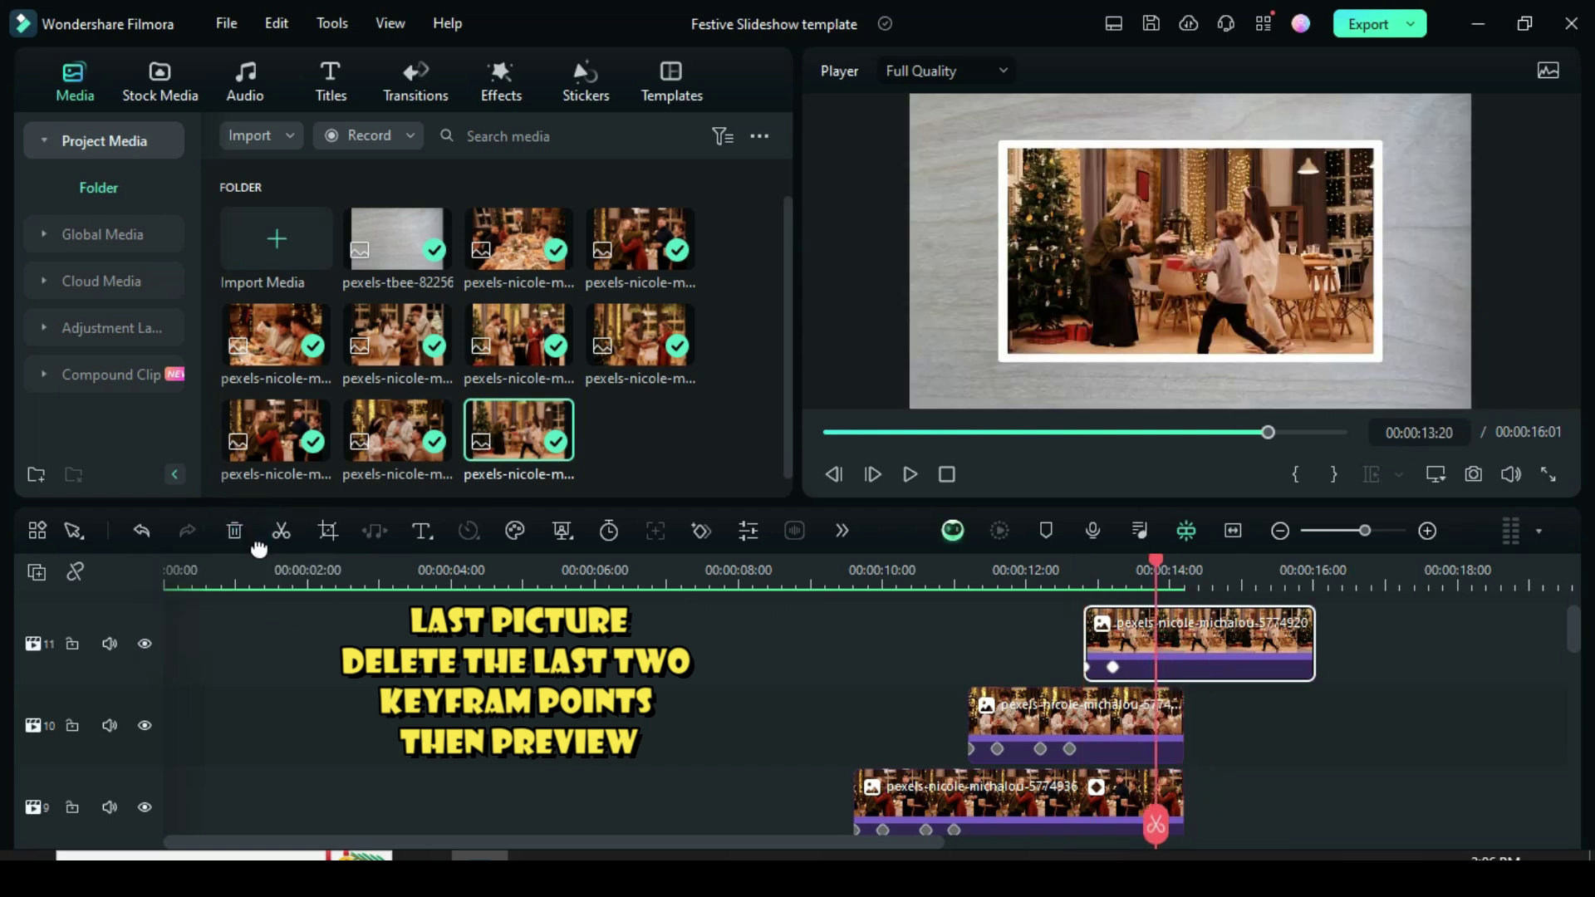
Trim the last photo to end at 00:00:14:05 and fit the whole timeline into view
drag(1315, 642, 1183, 656)
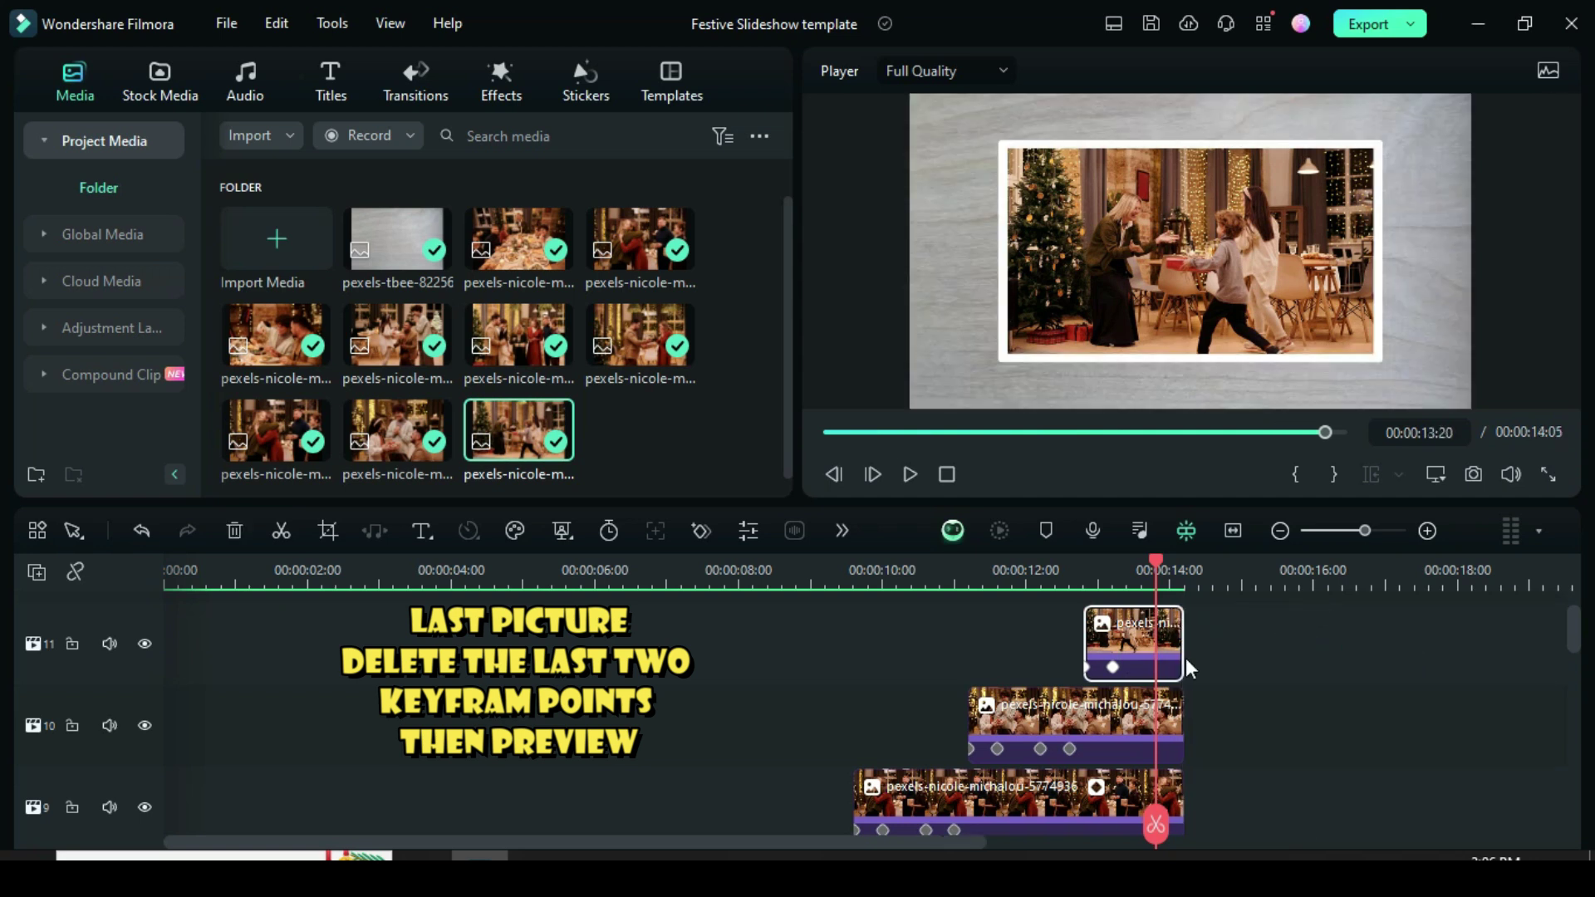
click(1138, 646)
scroll(794, 759, down, 10)
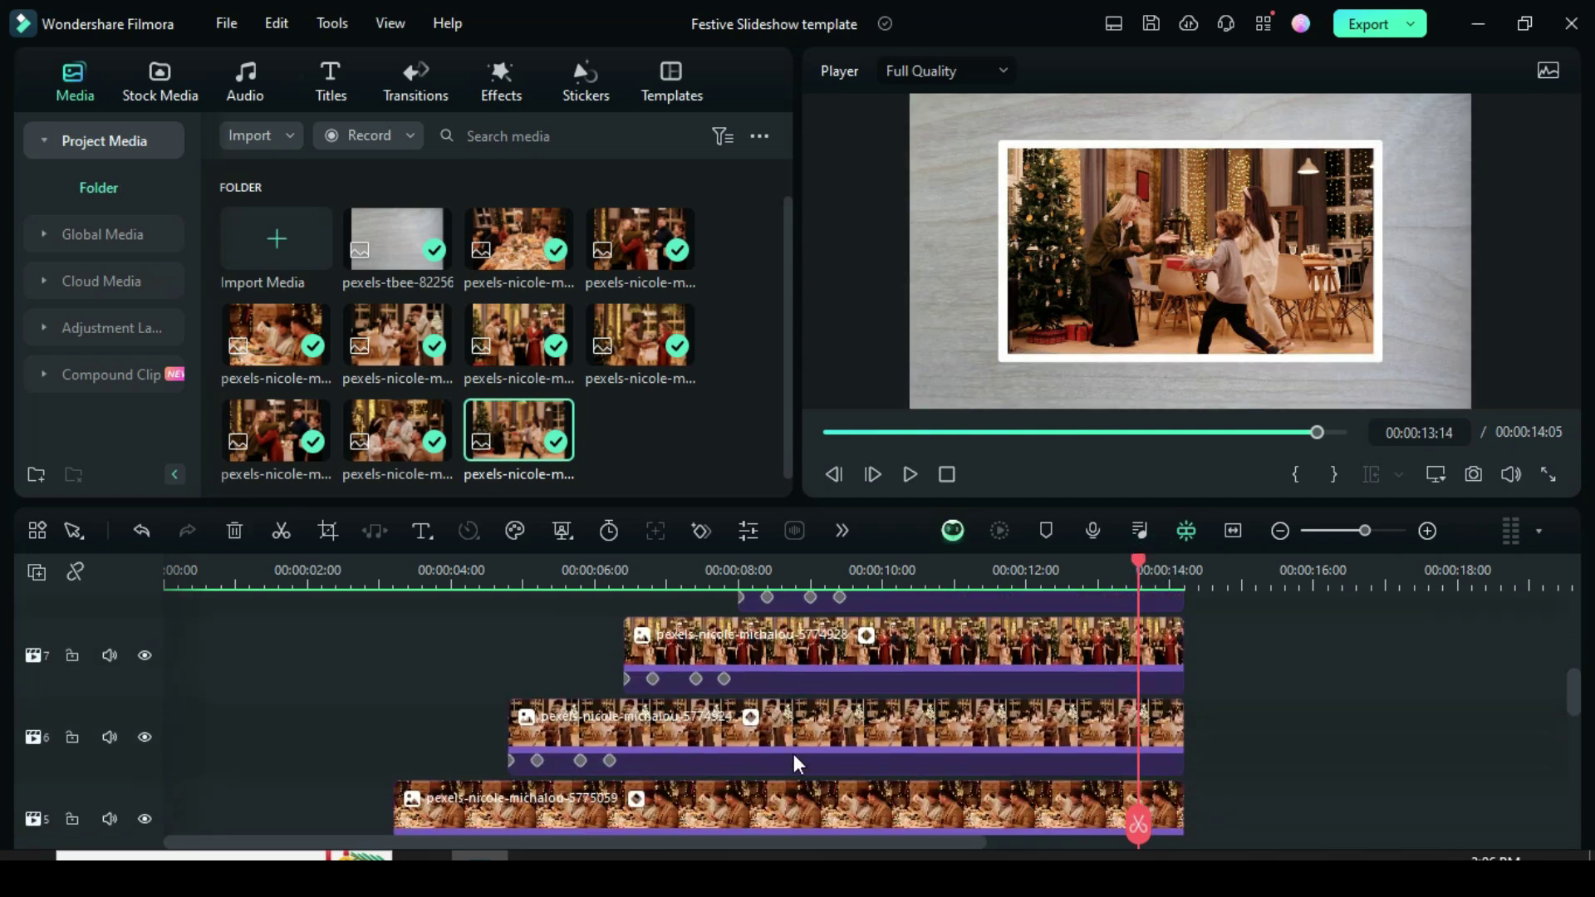
click(868, 842)
scroll(918, 740, up, 5)
click(1232, 530)
scroll(1346, 704, up, 4)
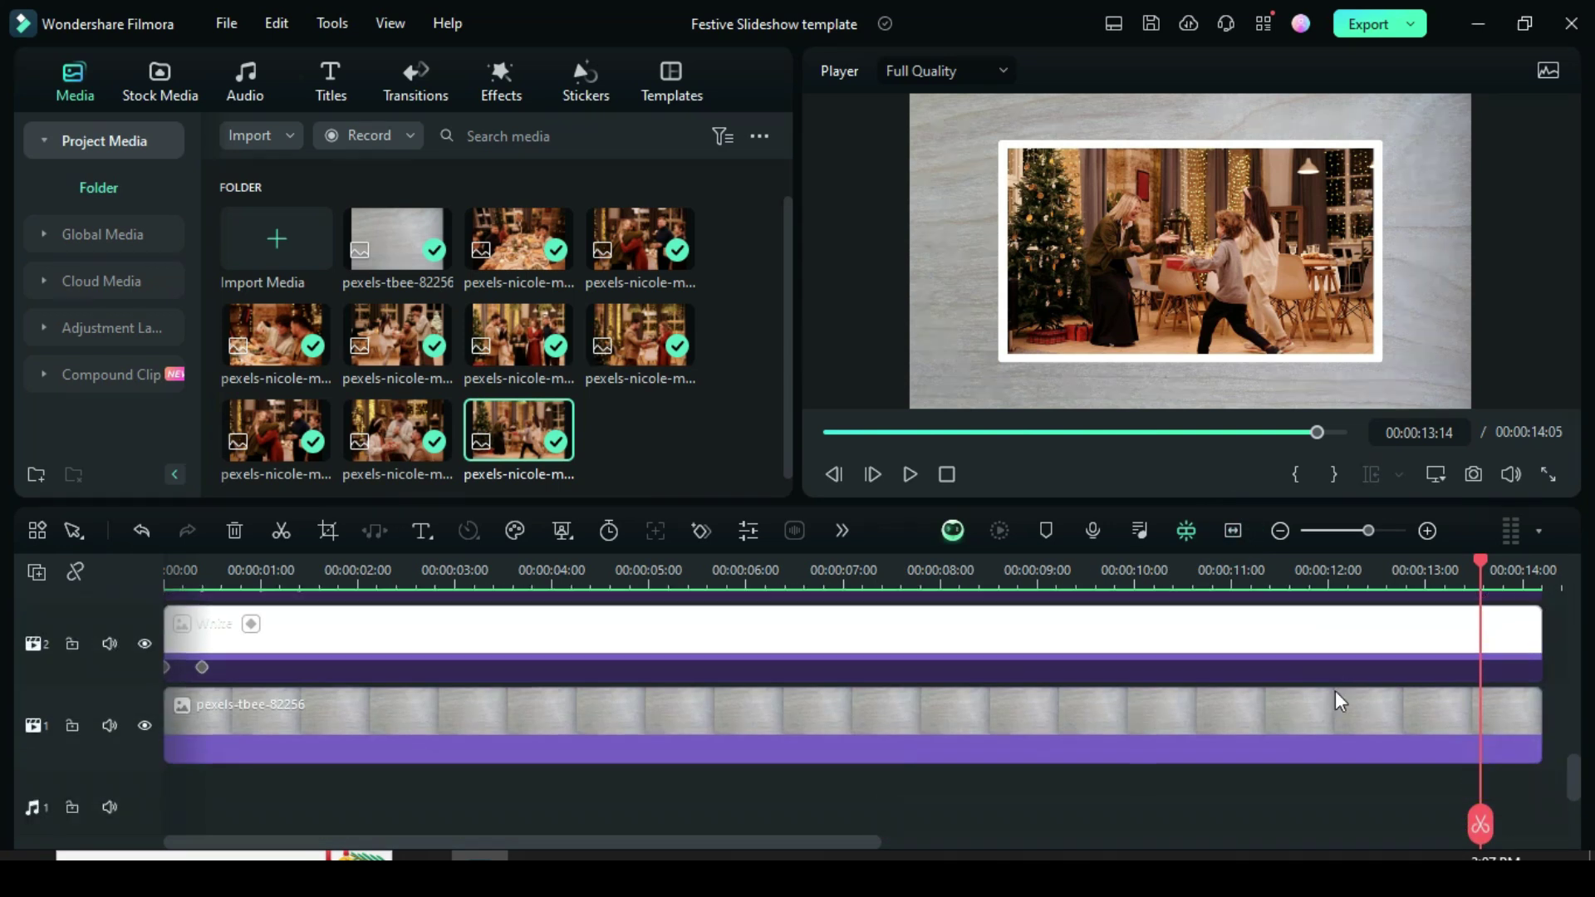
click(826, 432)
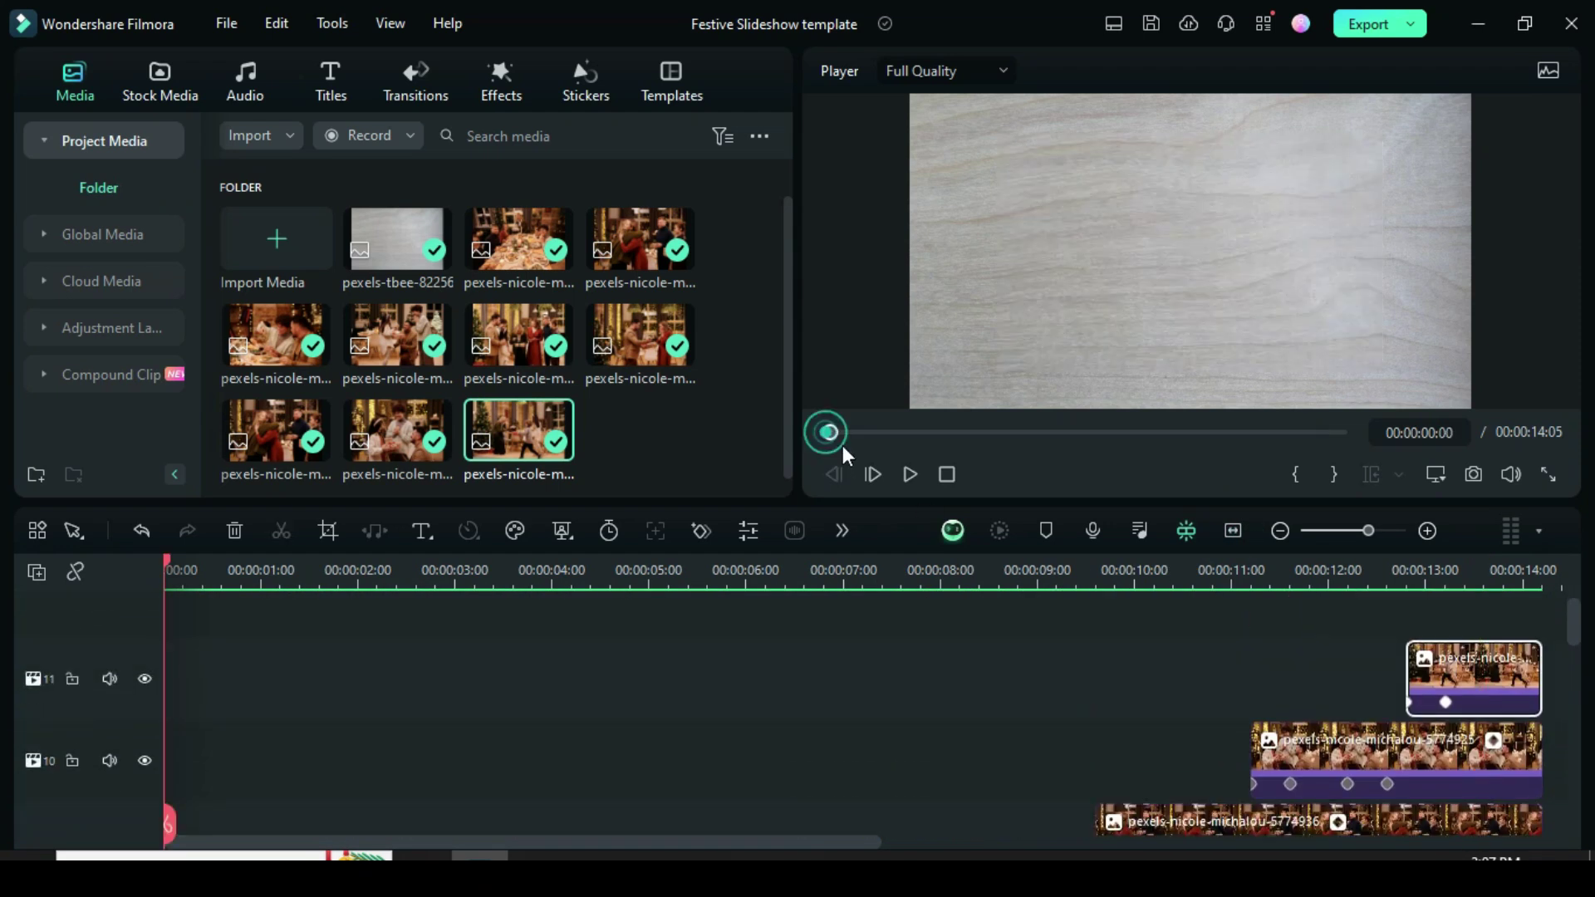
click(909, 475)
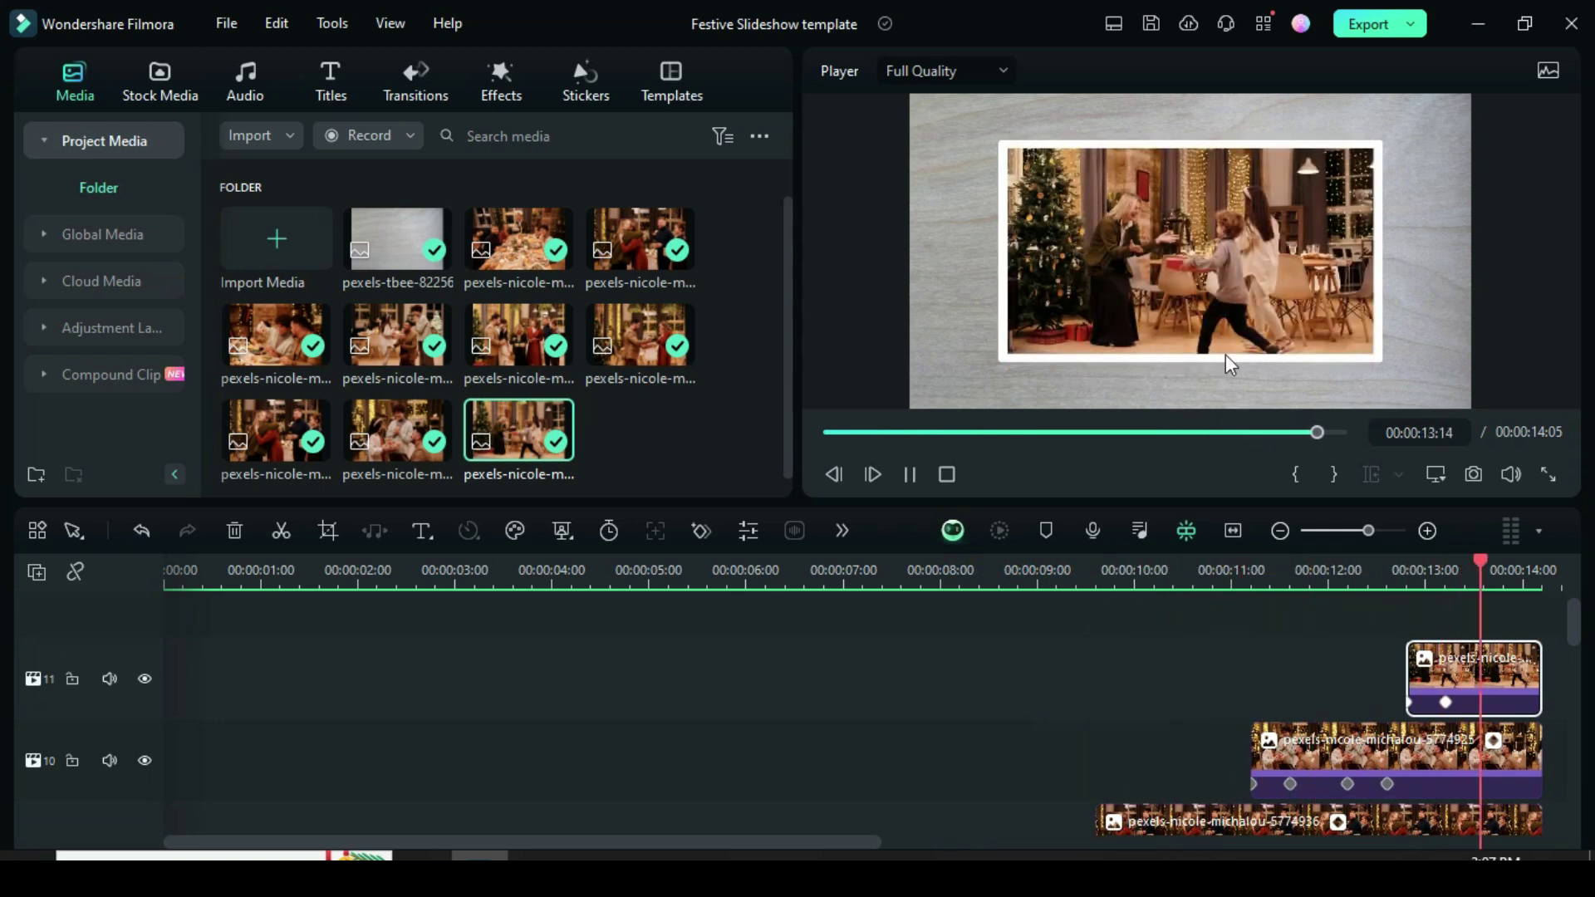
Add Shake It Up Pack Overlay 01 on a new track spanning the whole slideshow
key(Home)
scroll(929, 645, down, 5)
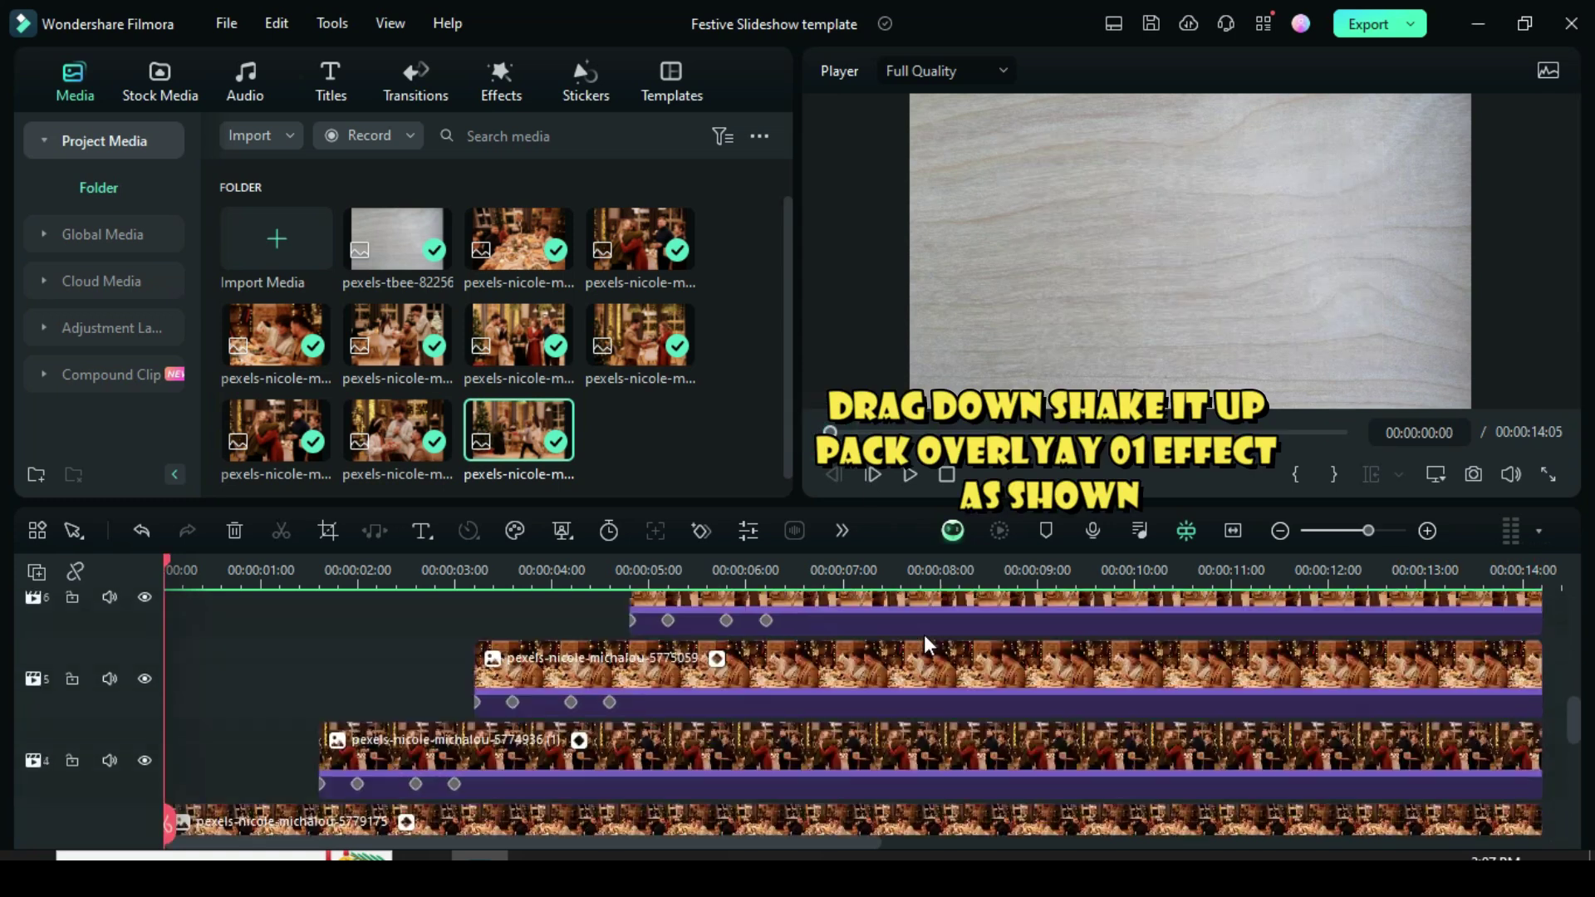
scroll(929, 645, up, 5)
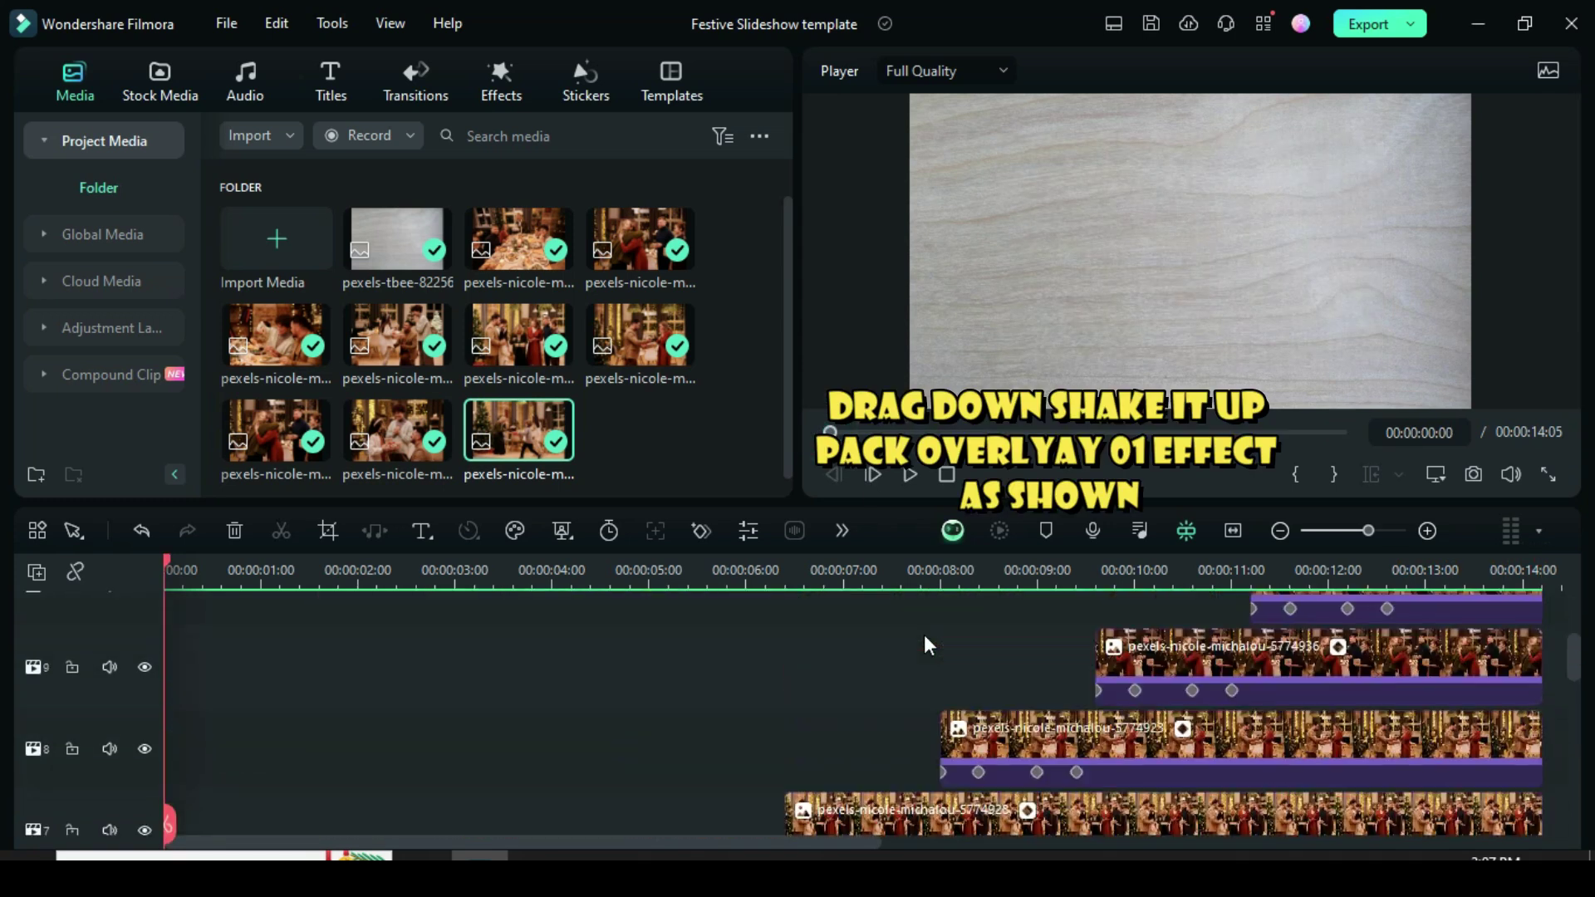
click(510, 95)
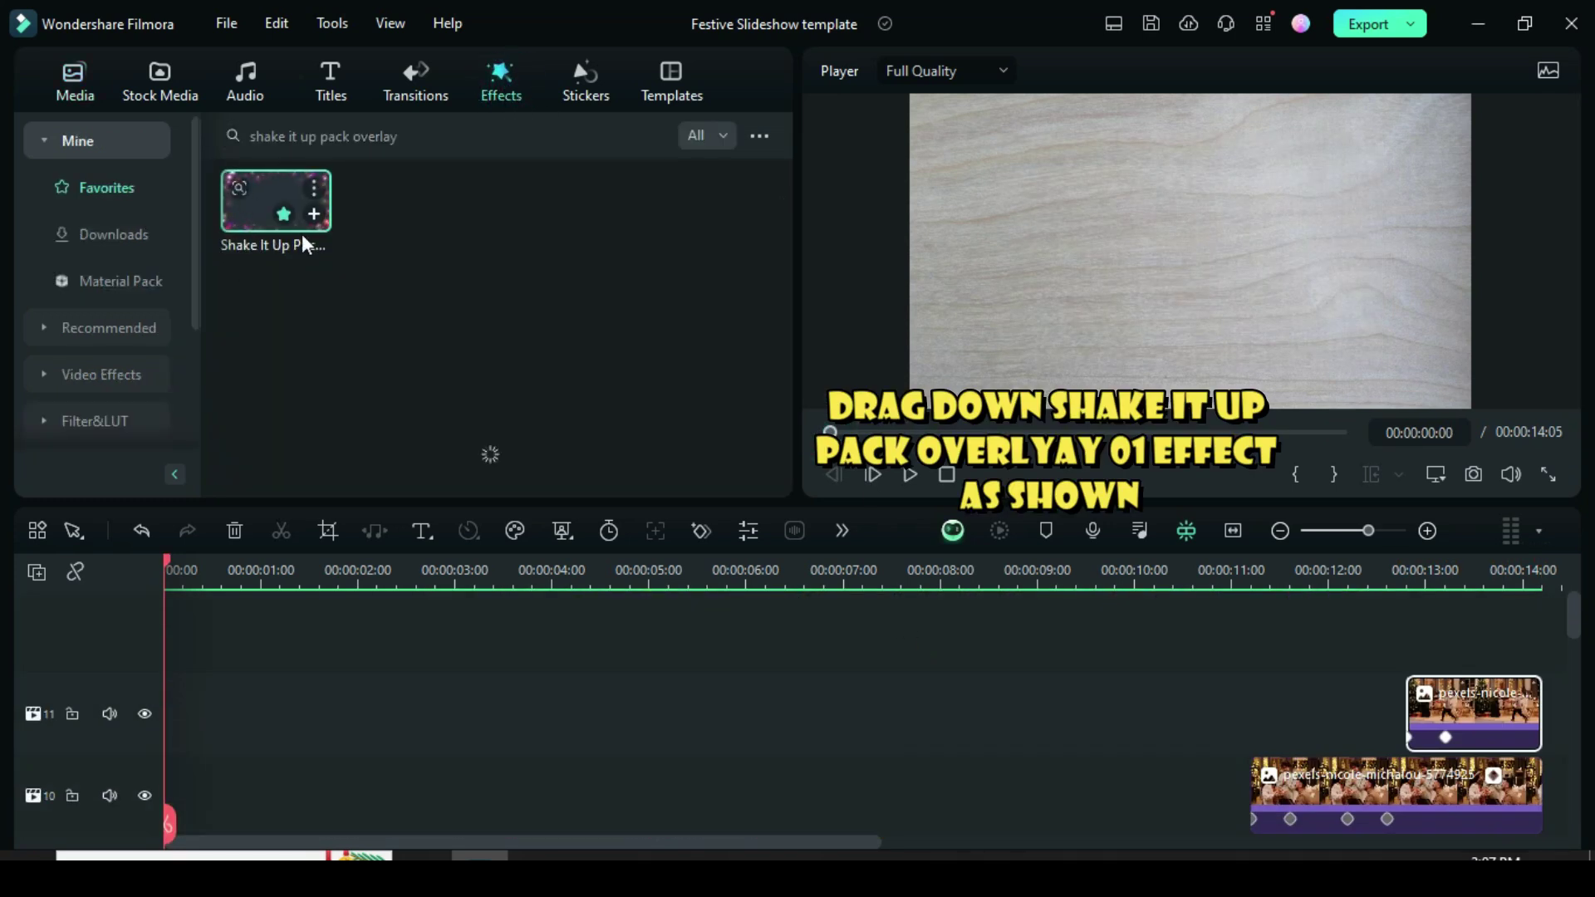
drag(260, 208, 212, 692)
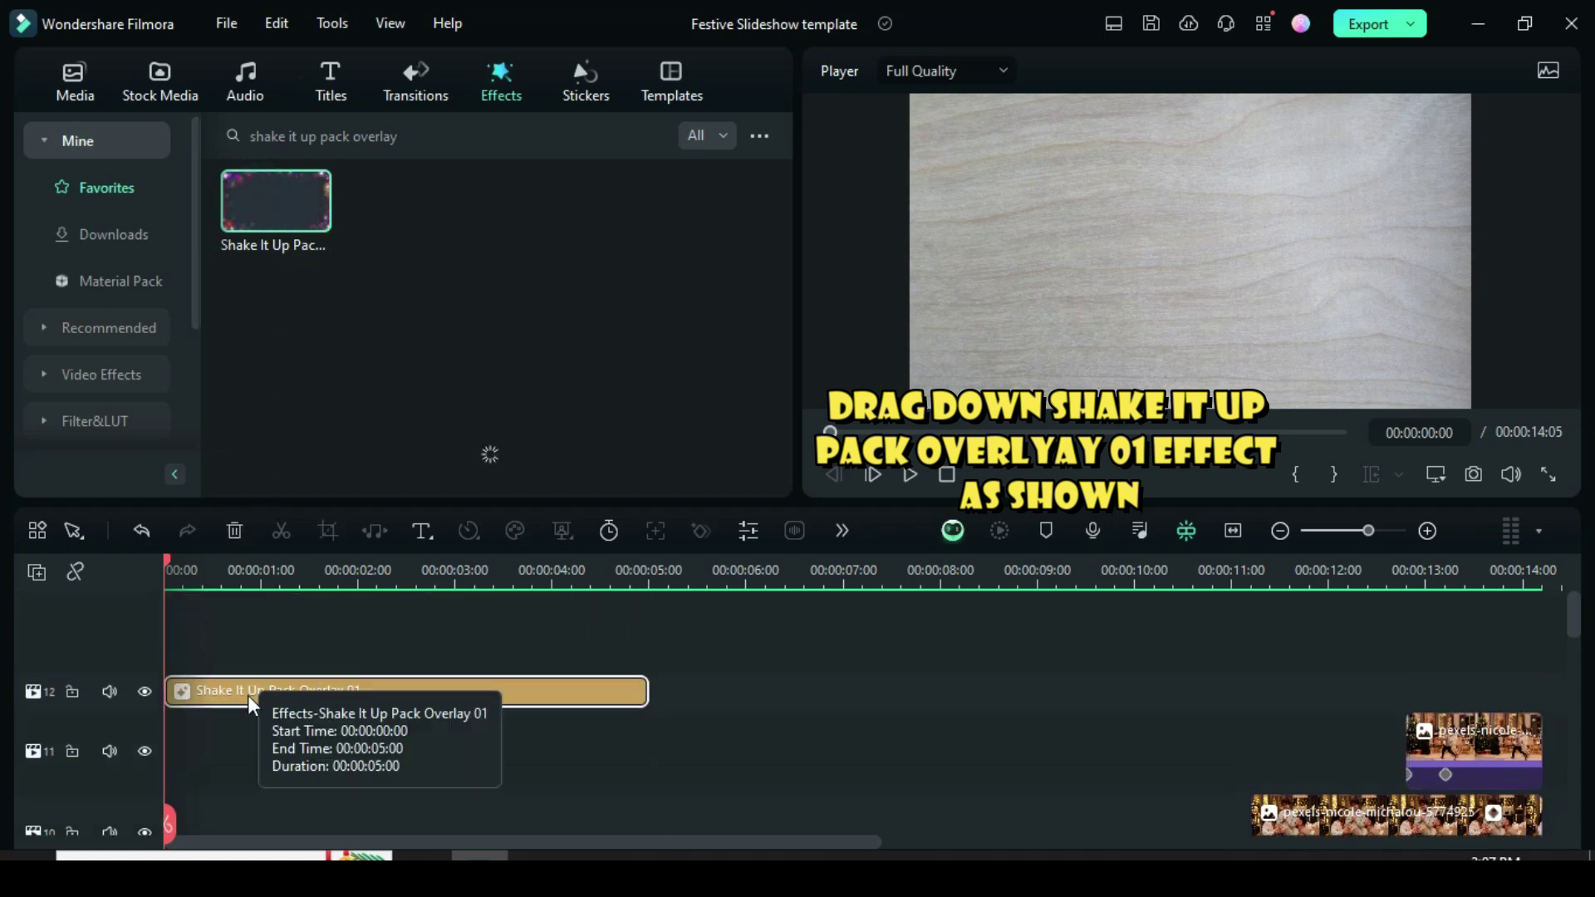
drag(651, 693, 1541, 695)
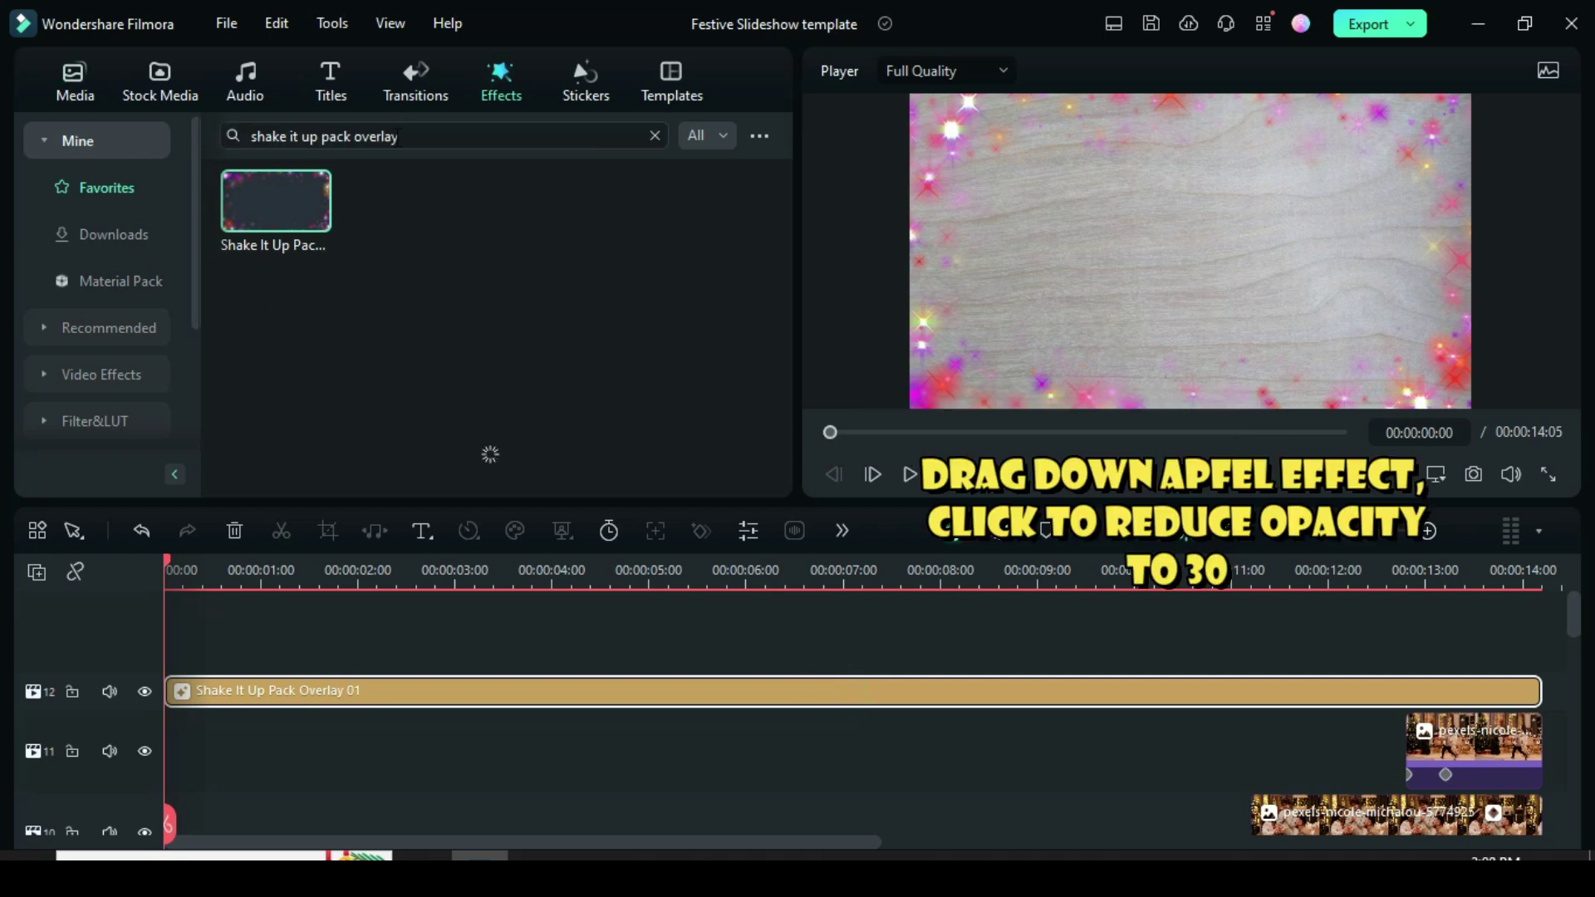
Add the Apfel effect on a new track and stretch it across the whole slideshow
click(655, 135)
click(392, 136)
click(452, 200)
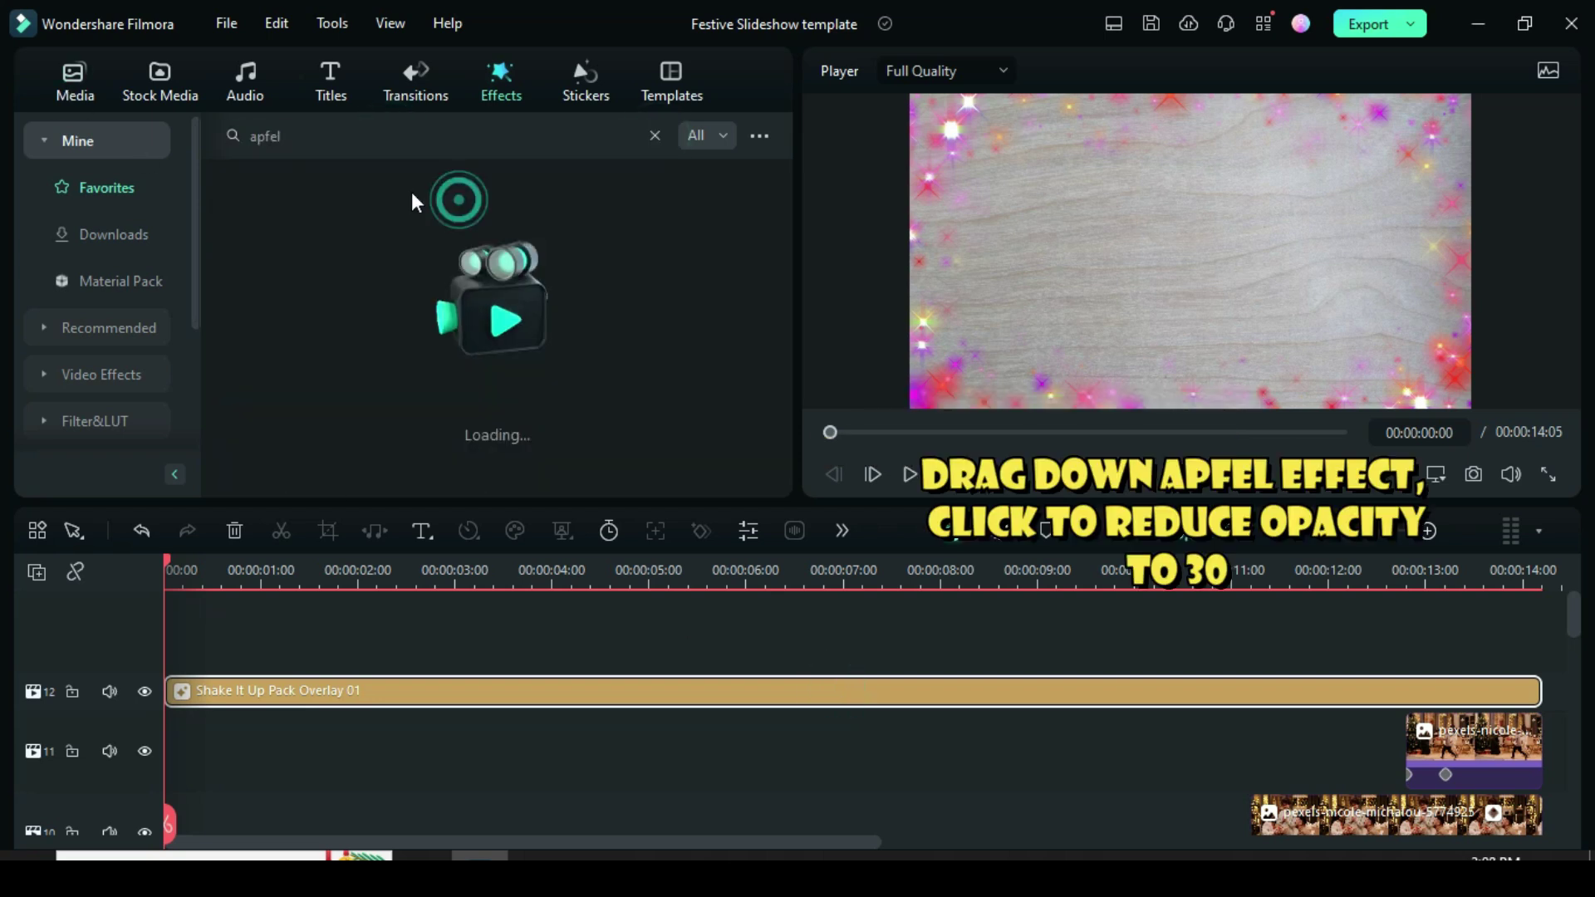
drag(262, 208, 203, 677)
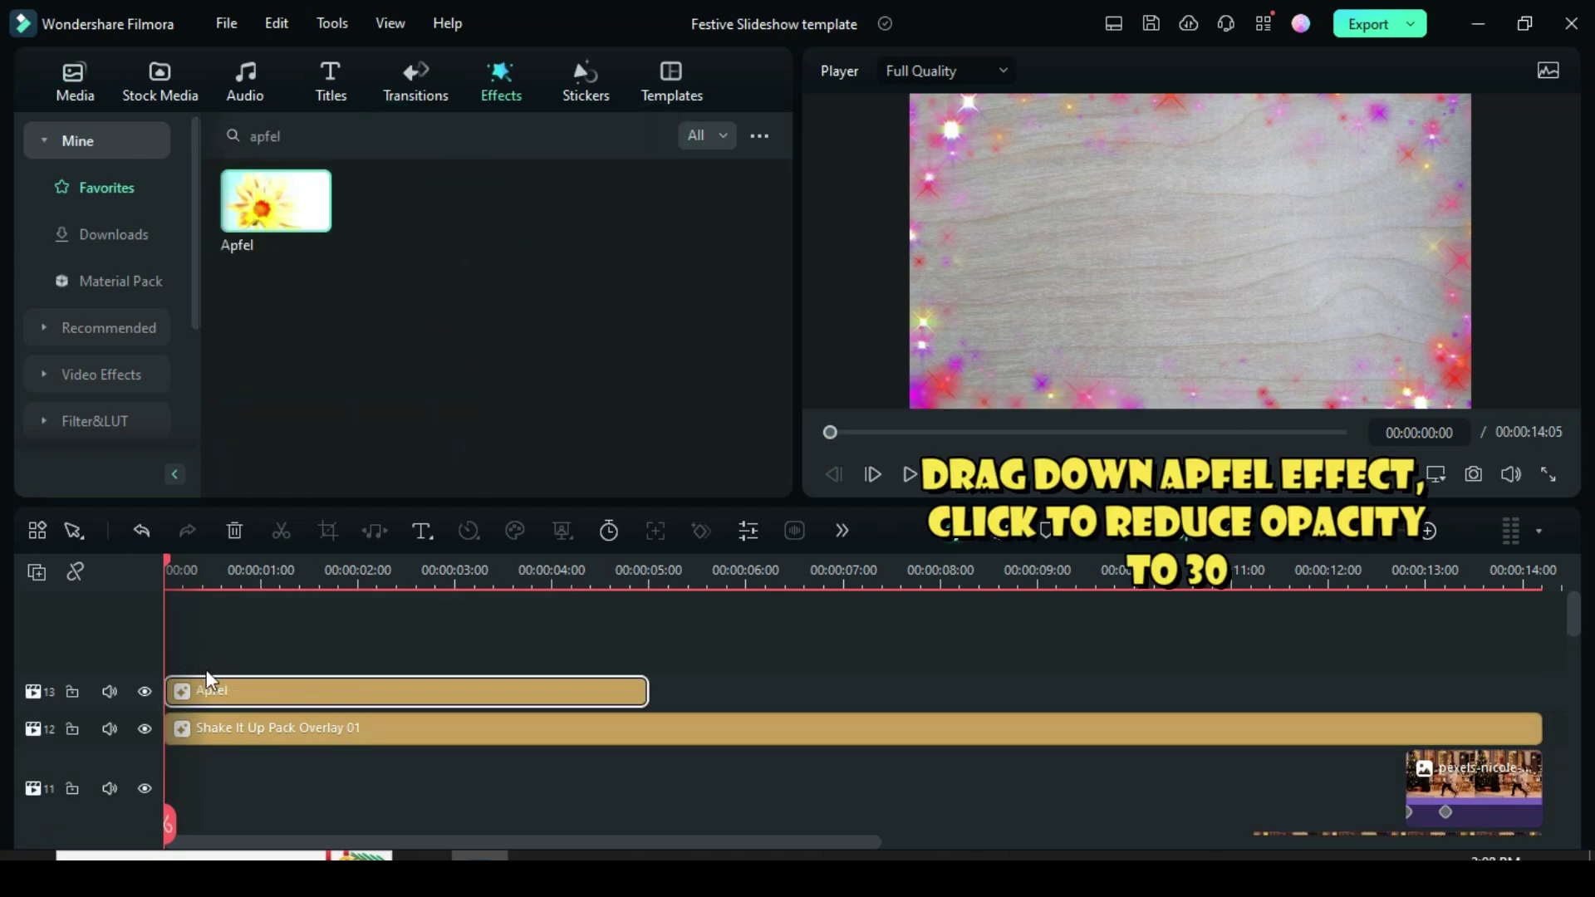
drag(646, 690, 1542, 703)
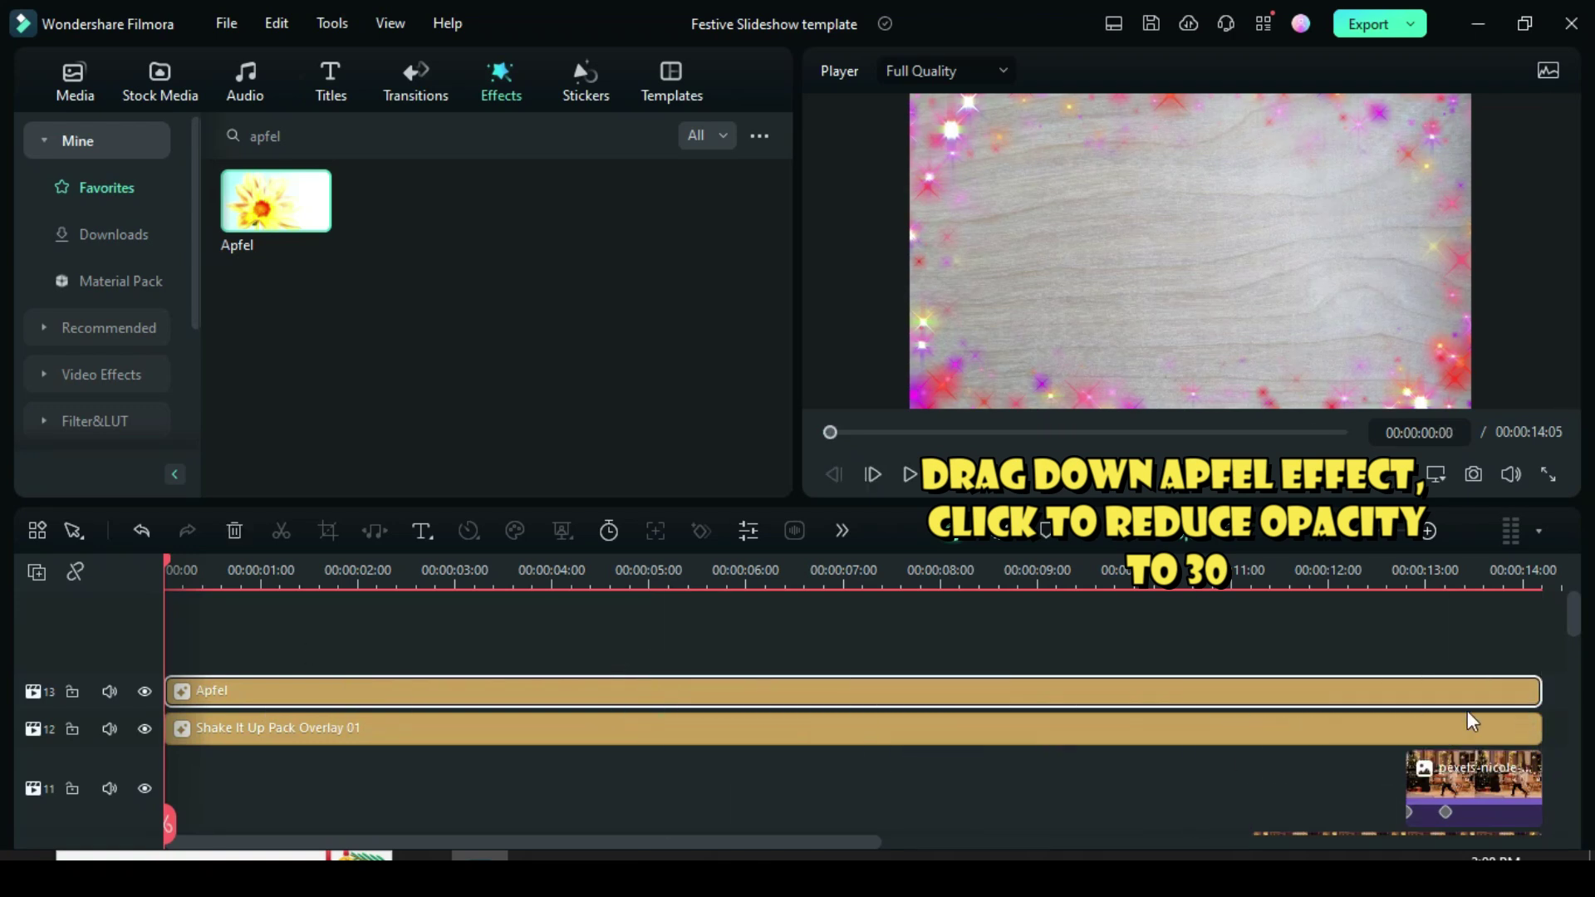
Set the Apfel effect's opacity to 30 and render the timeline preview
double_click(653, 683)
text(3)
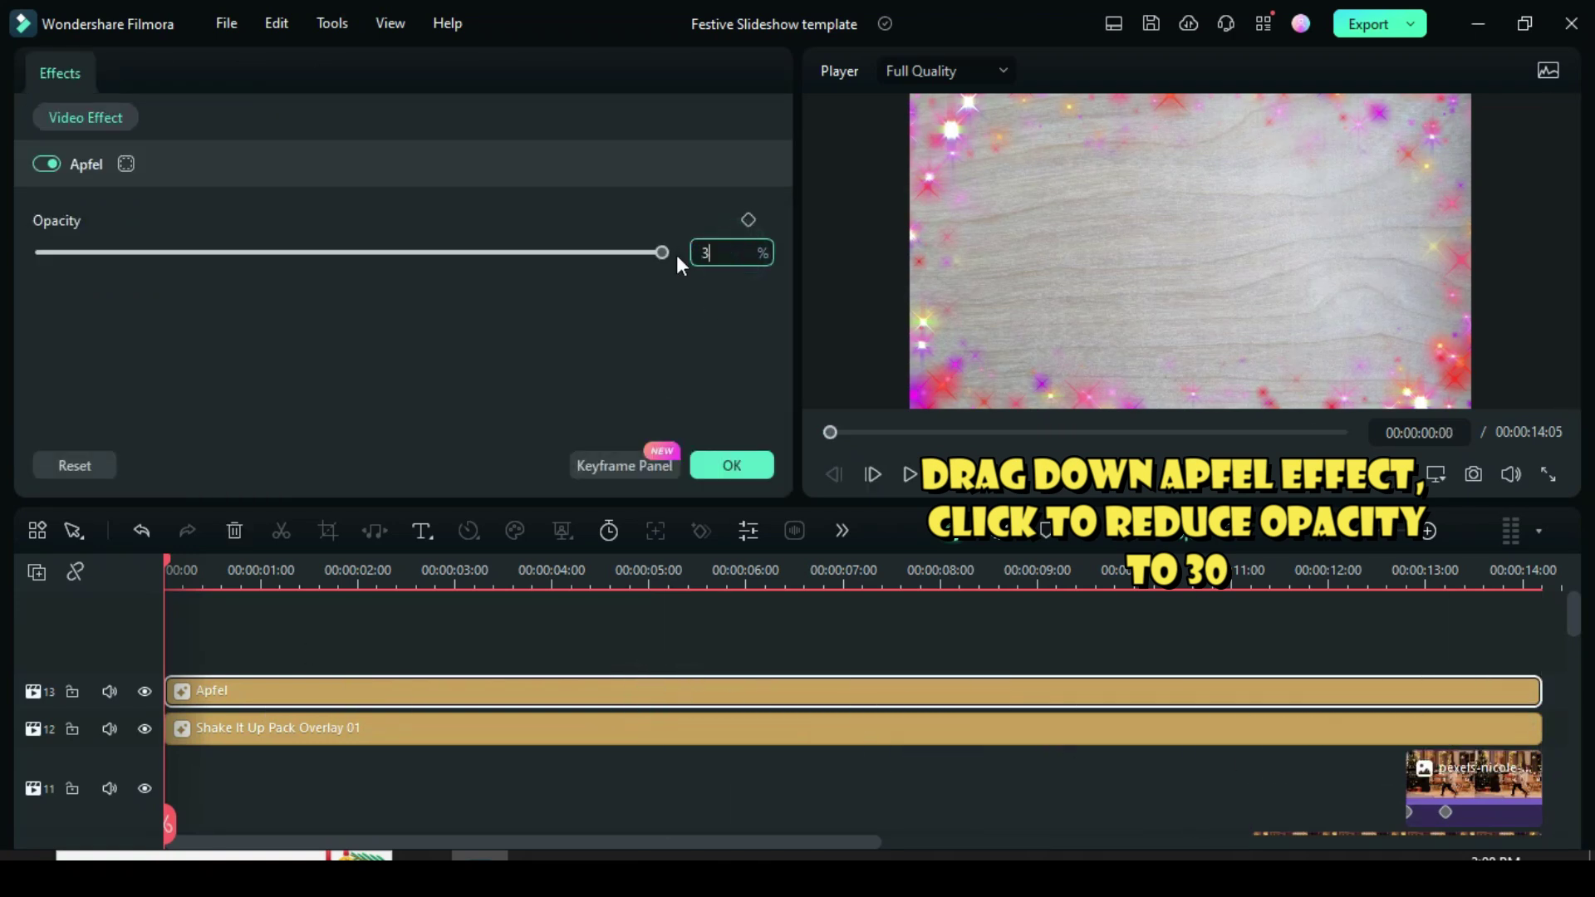
text(0)
key(Return)
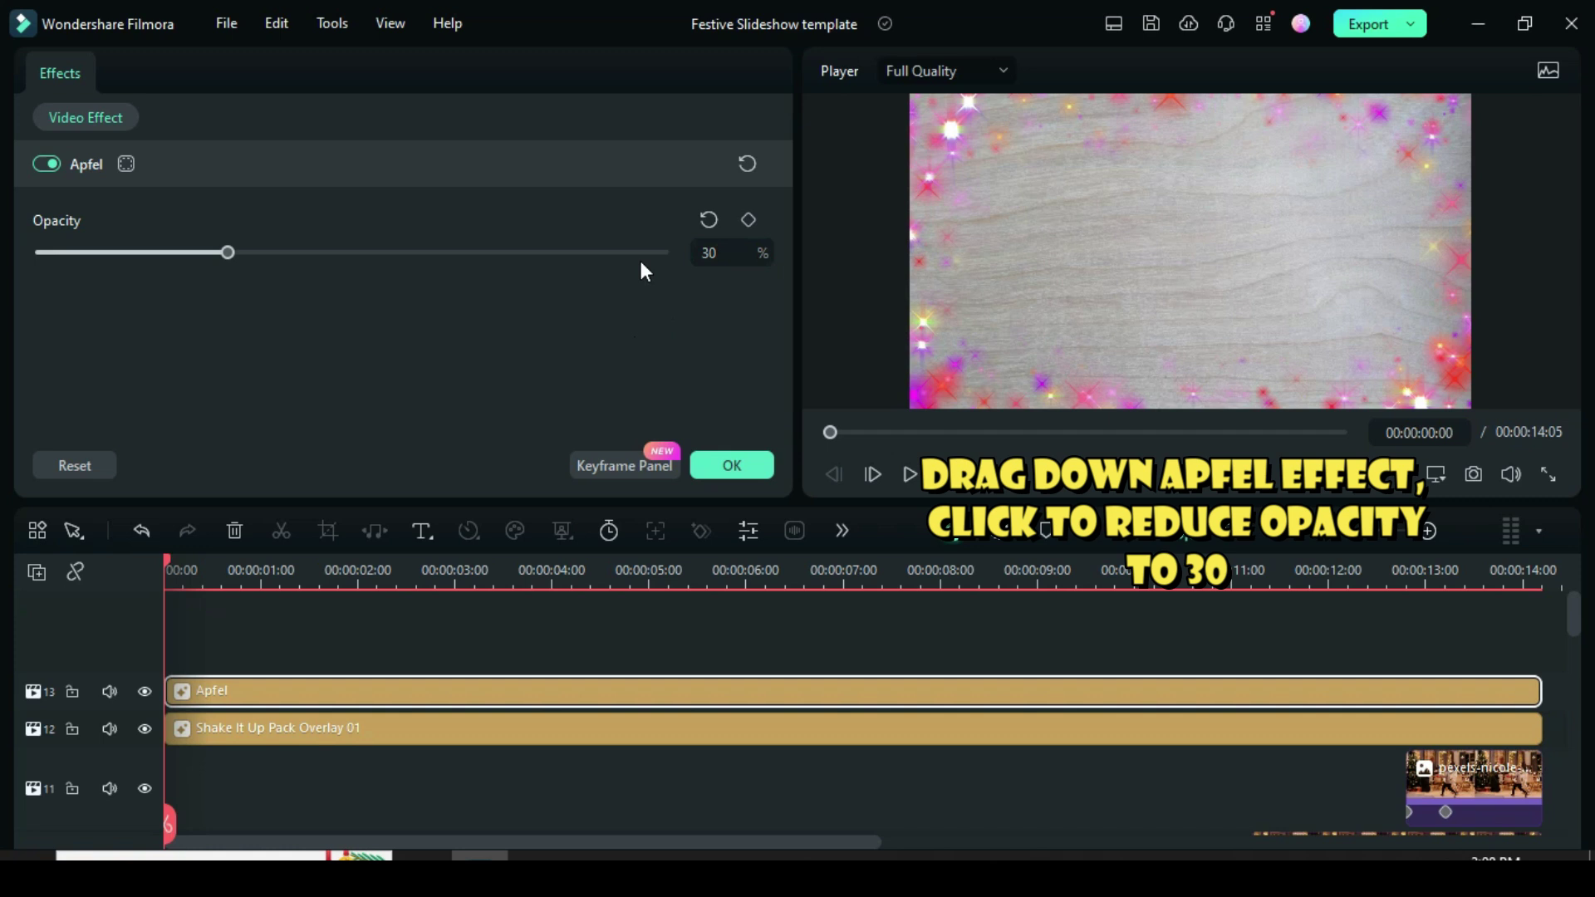
click(731, 465)
click(1000, 532)
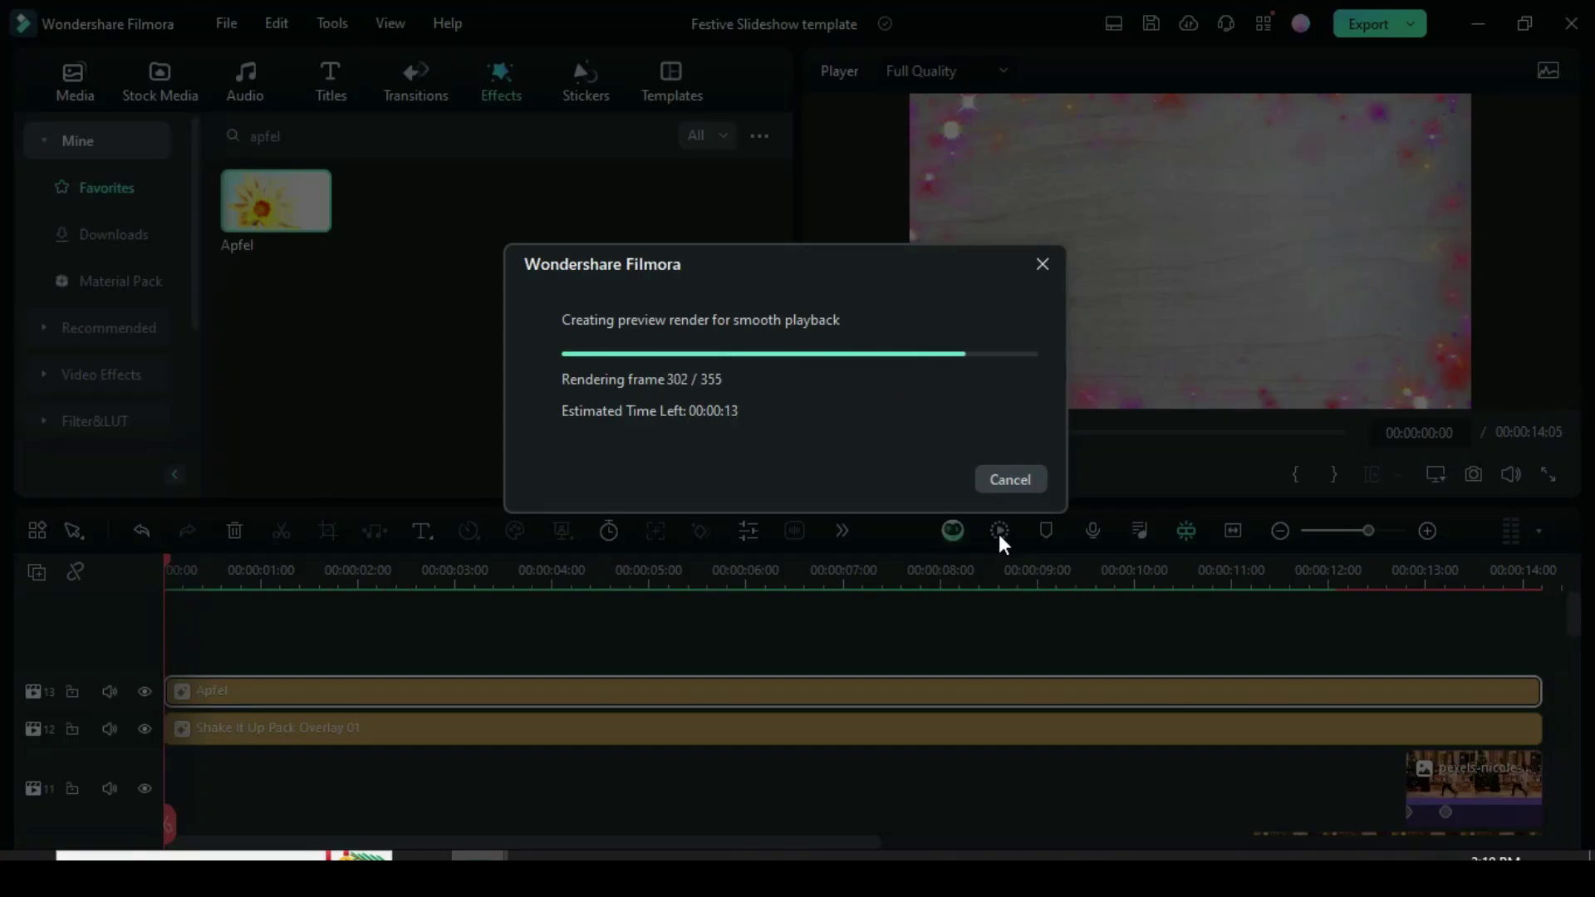
Scroll through the timeline tracks to check both effect layers after the render finishes
scroll(1121, 698, down, 10)
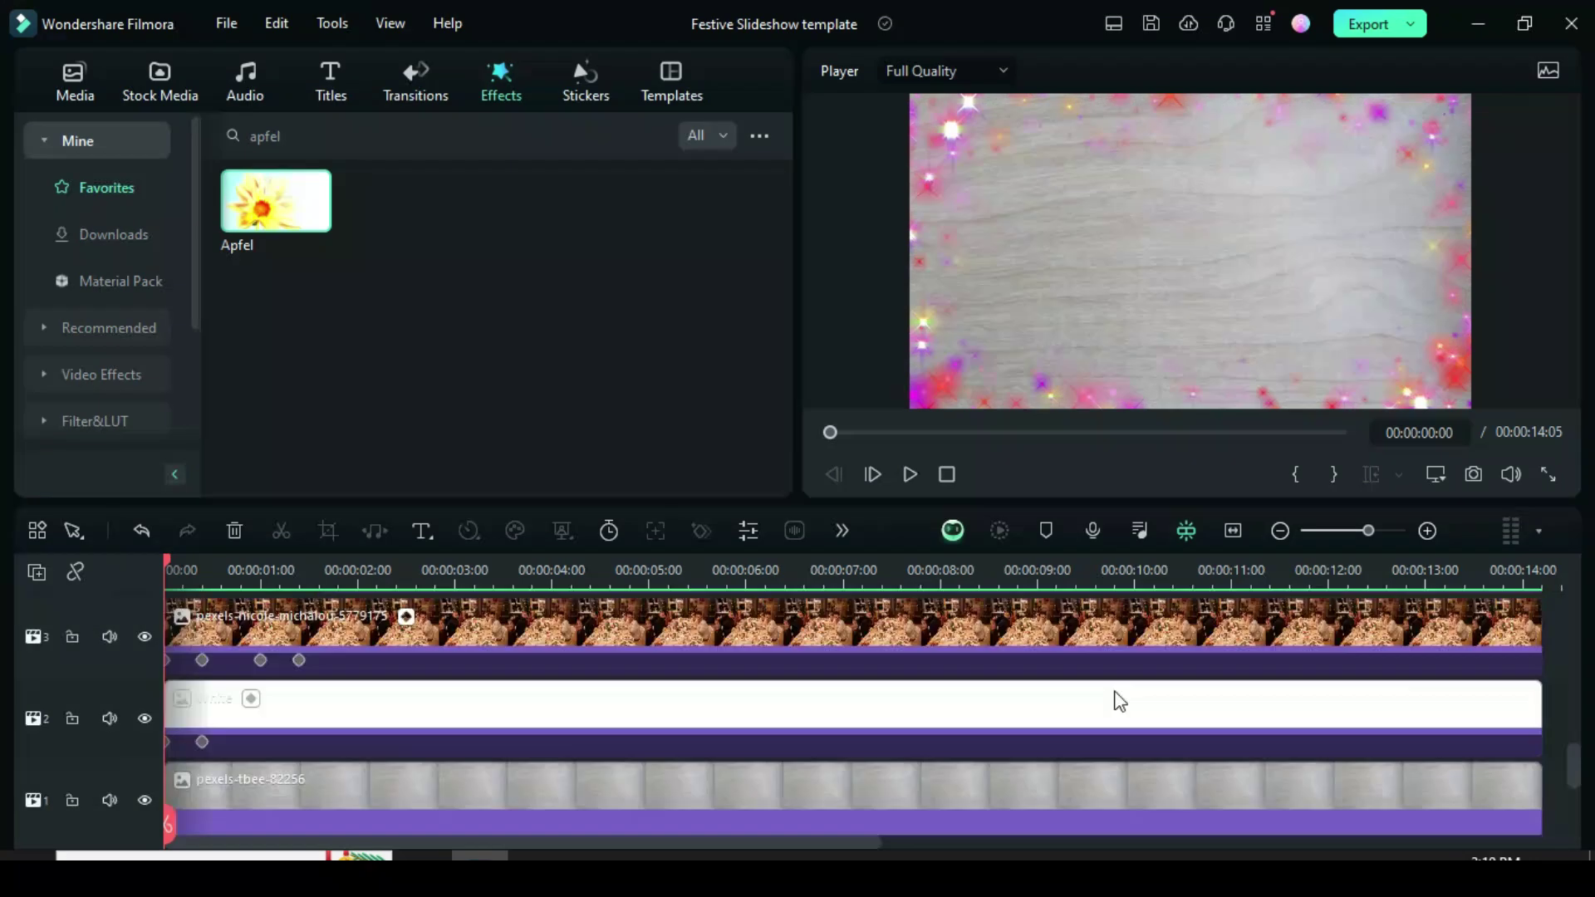
scroll(1036, 729, up, 10)
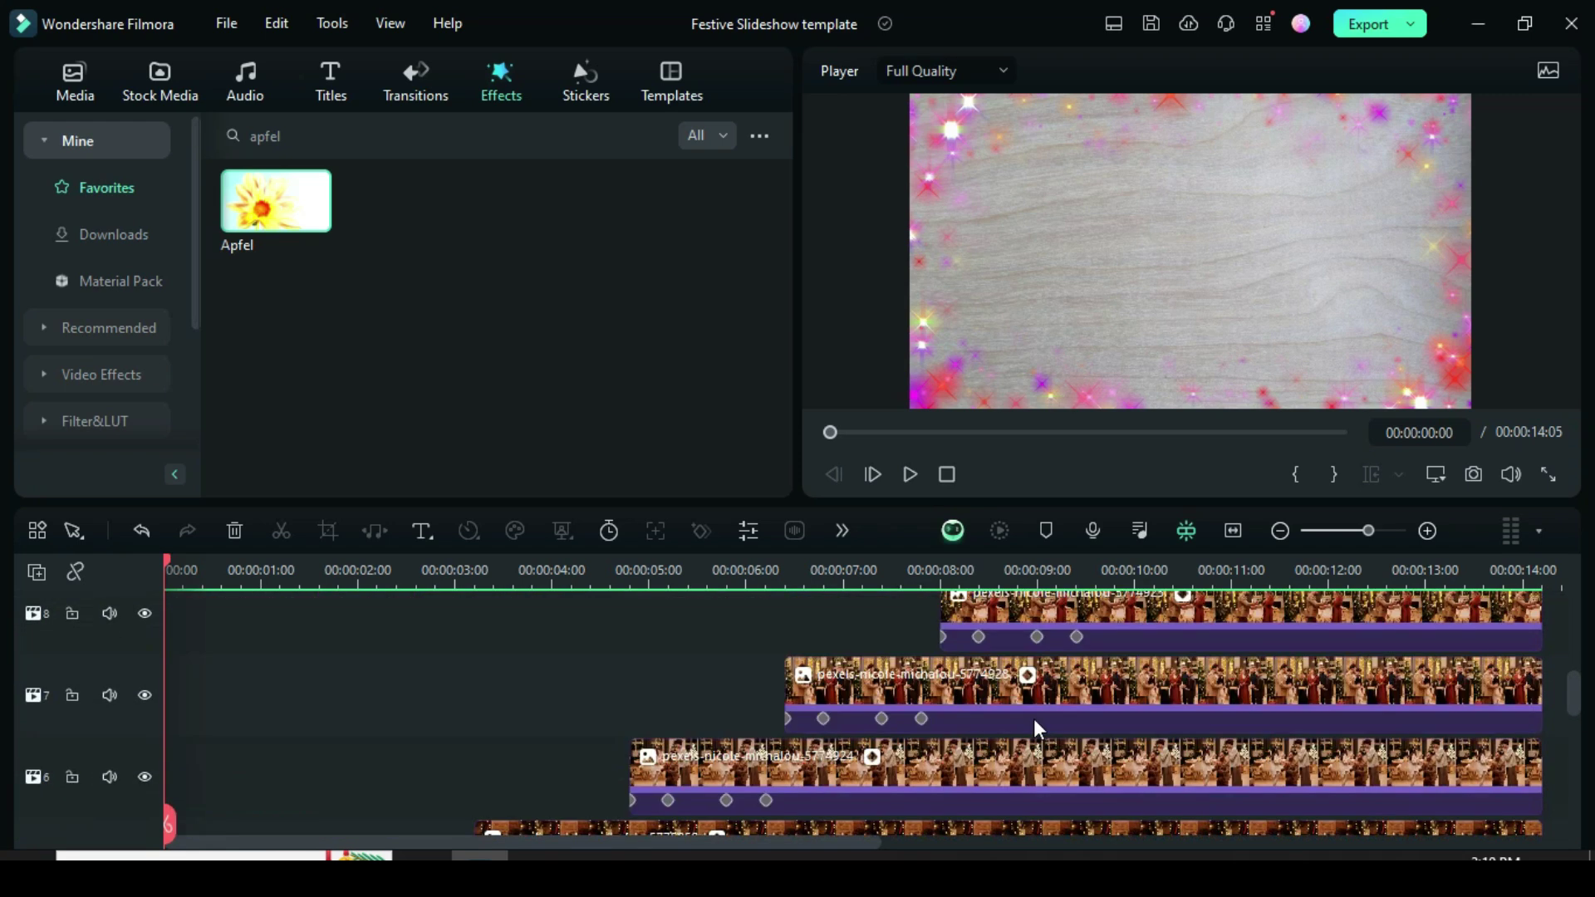